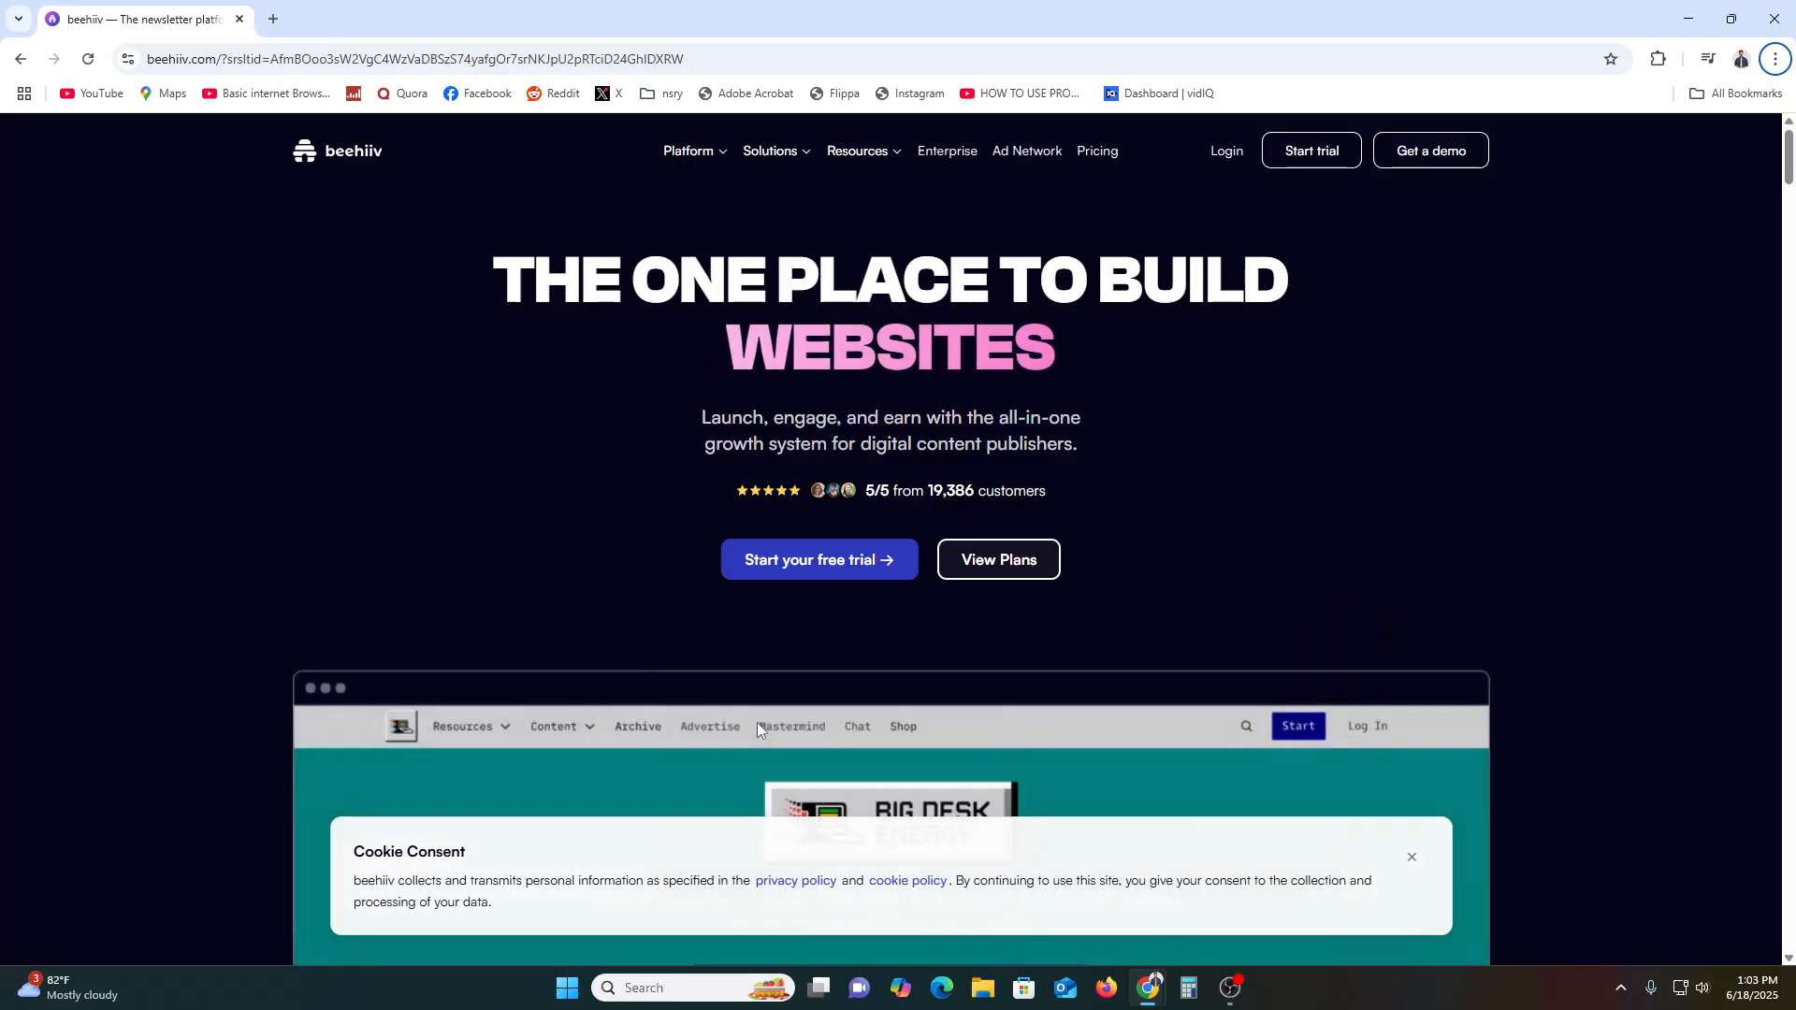
Dismiss the cookie consent notice on the beehiiv home page and open the subscription plans
scroll(913, 912, "down", 3)
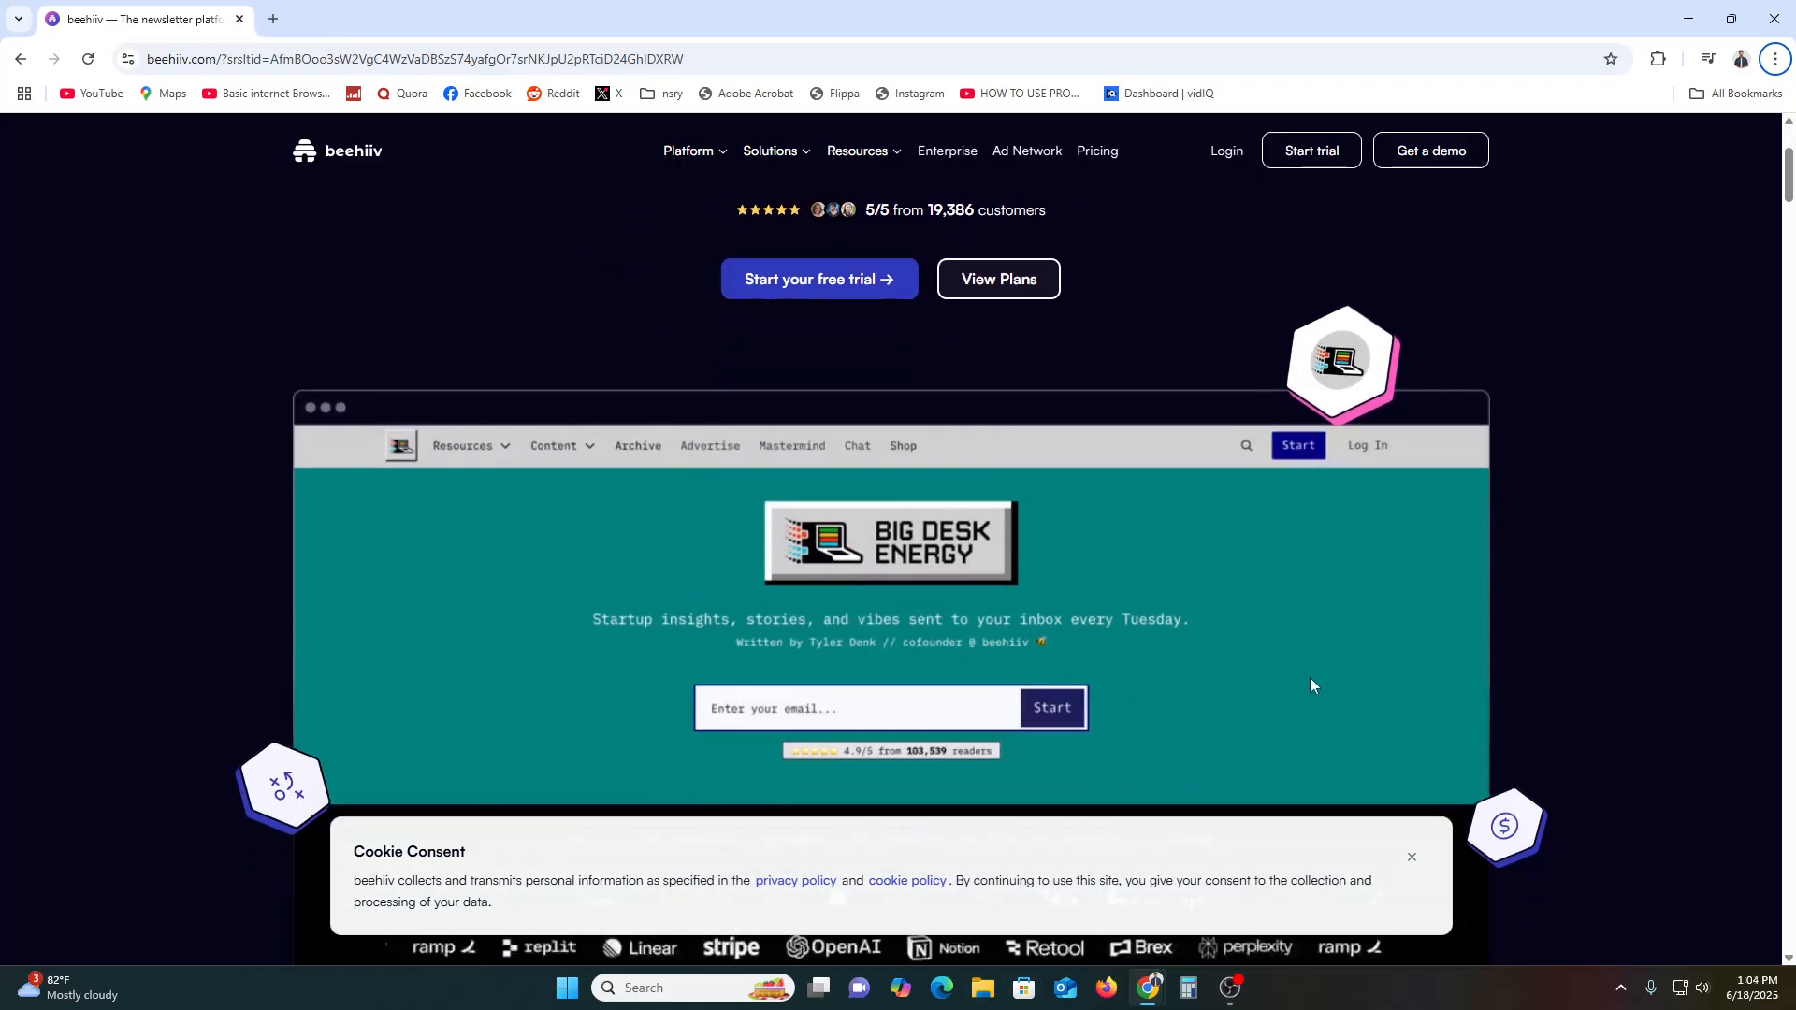
left_click(1411, 857)
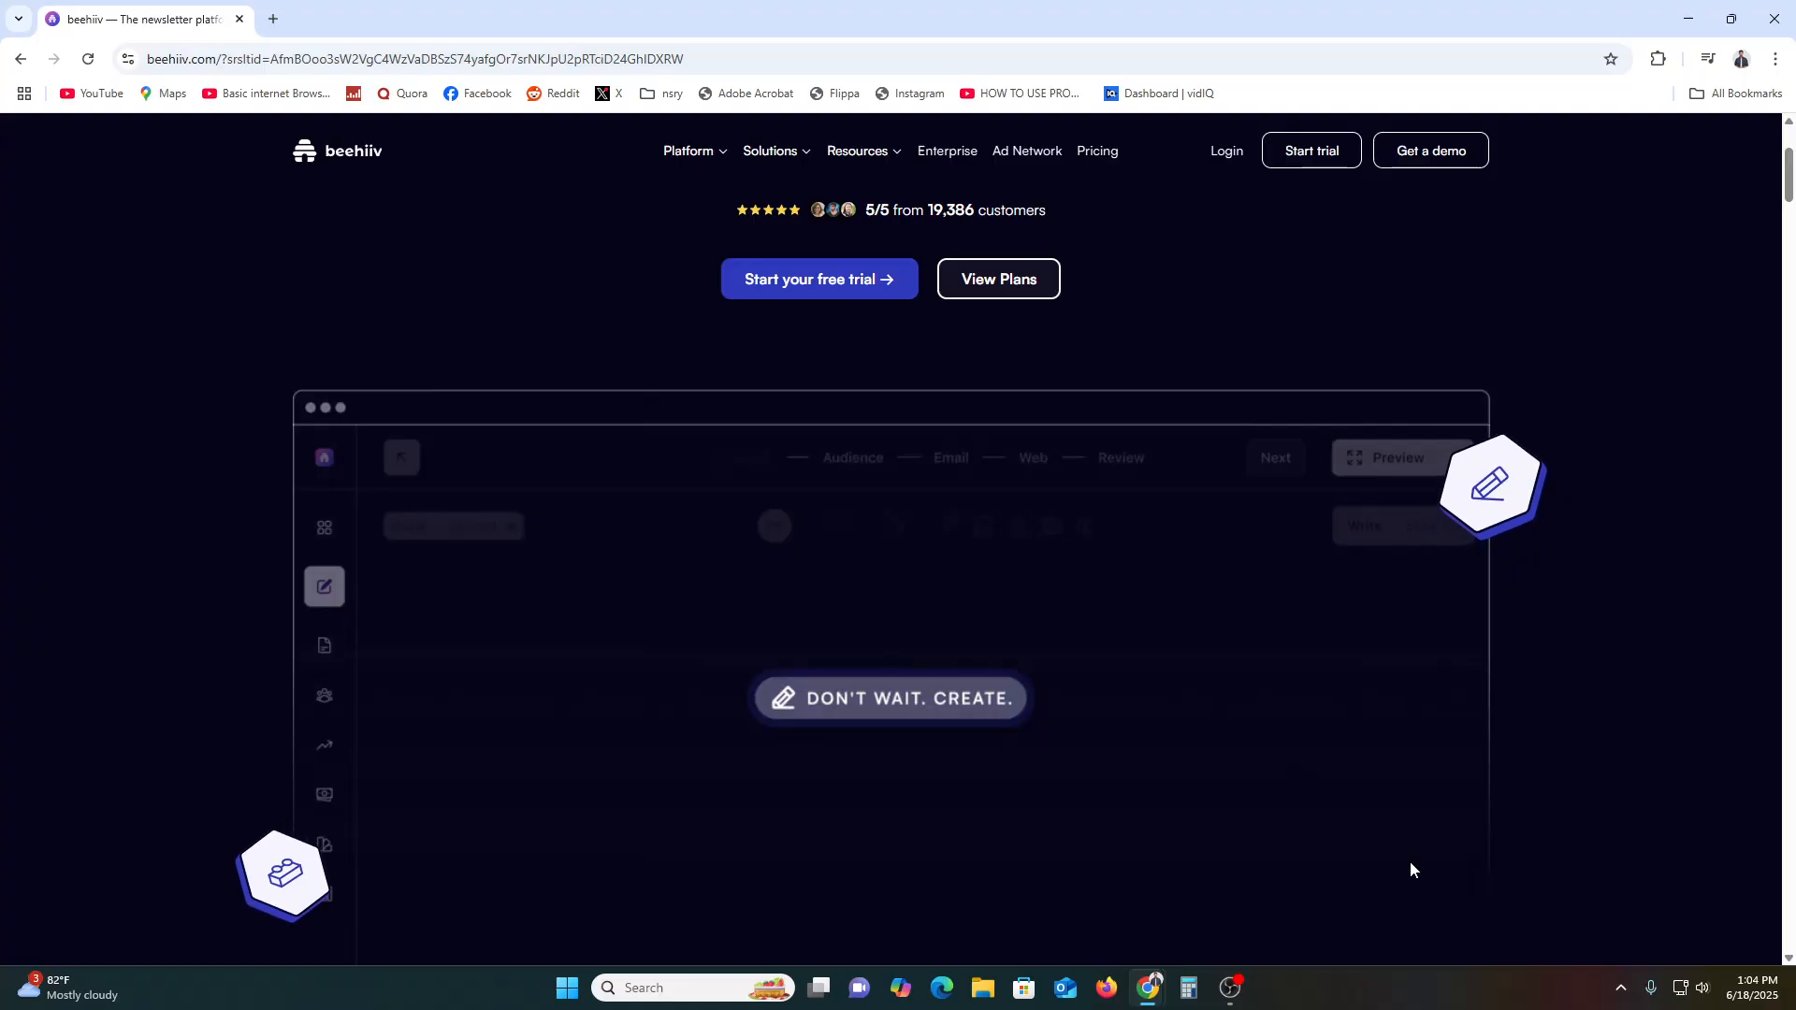
scroll(1611, 935, "up", 3)
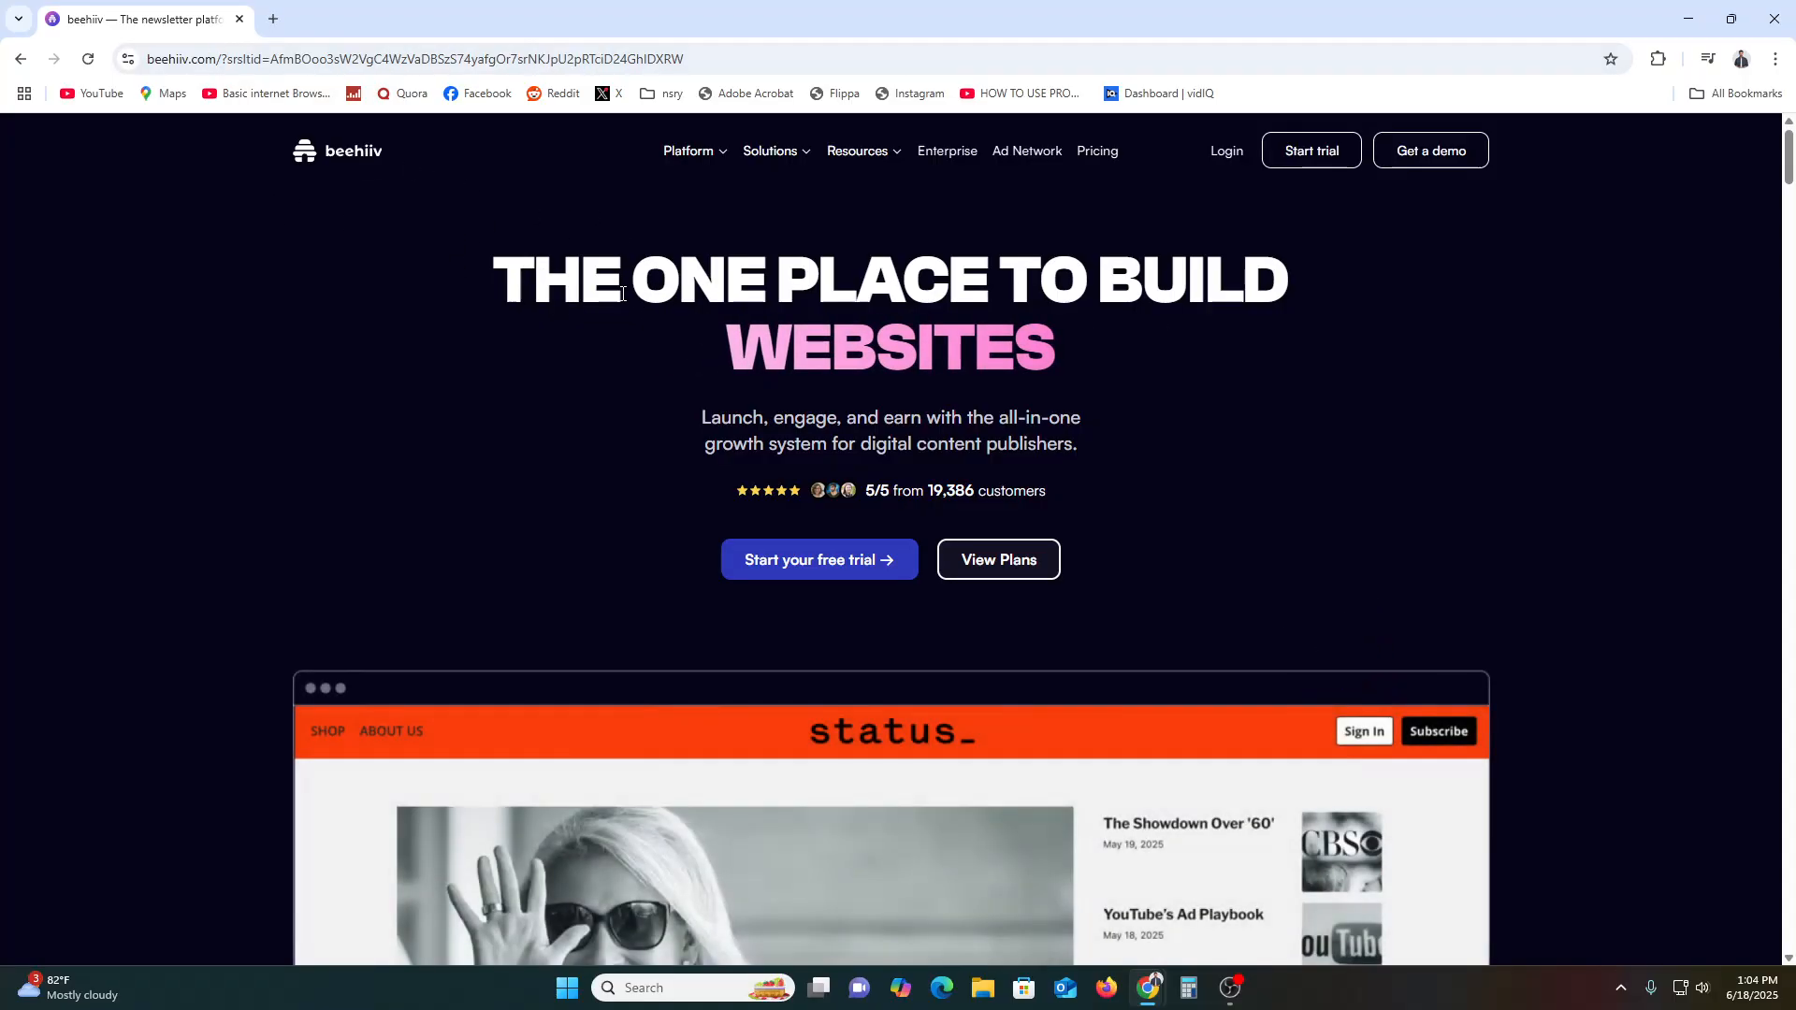
scroll(778, 666, "down", 4)
scroll(777, 660, "up", 4)
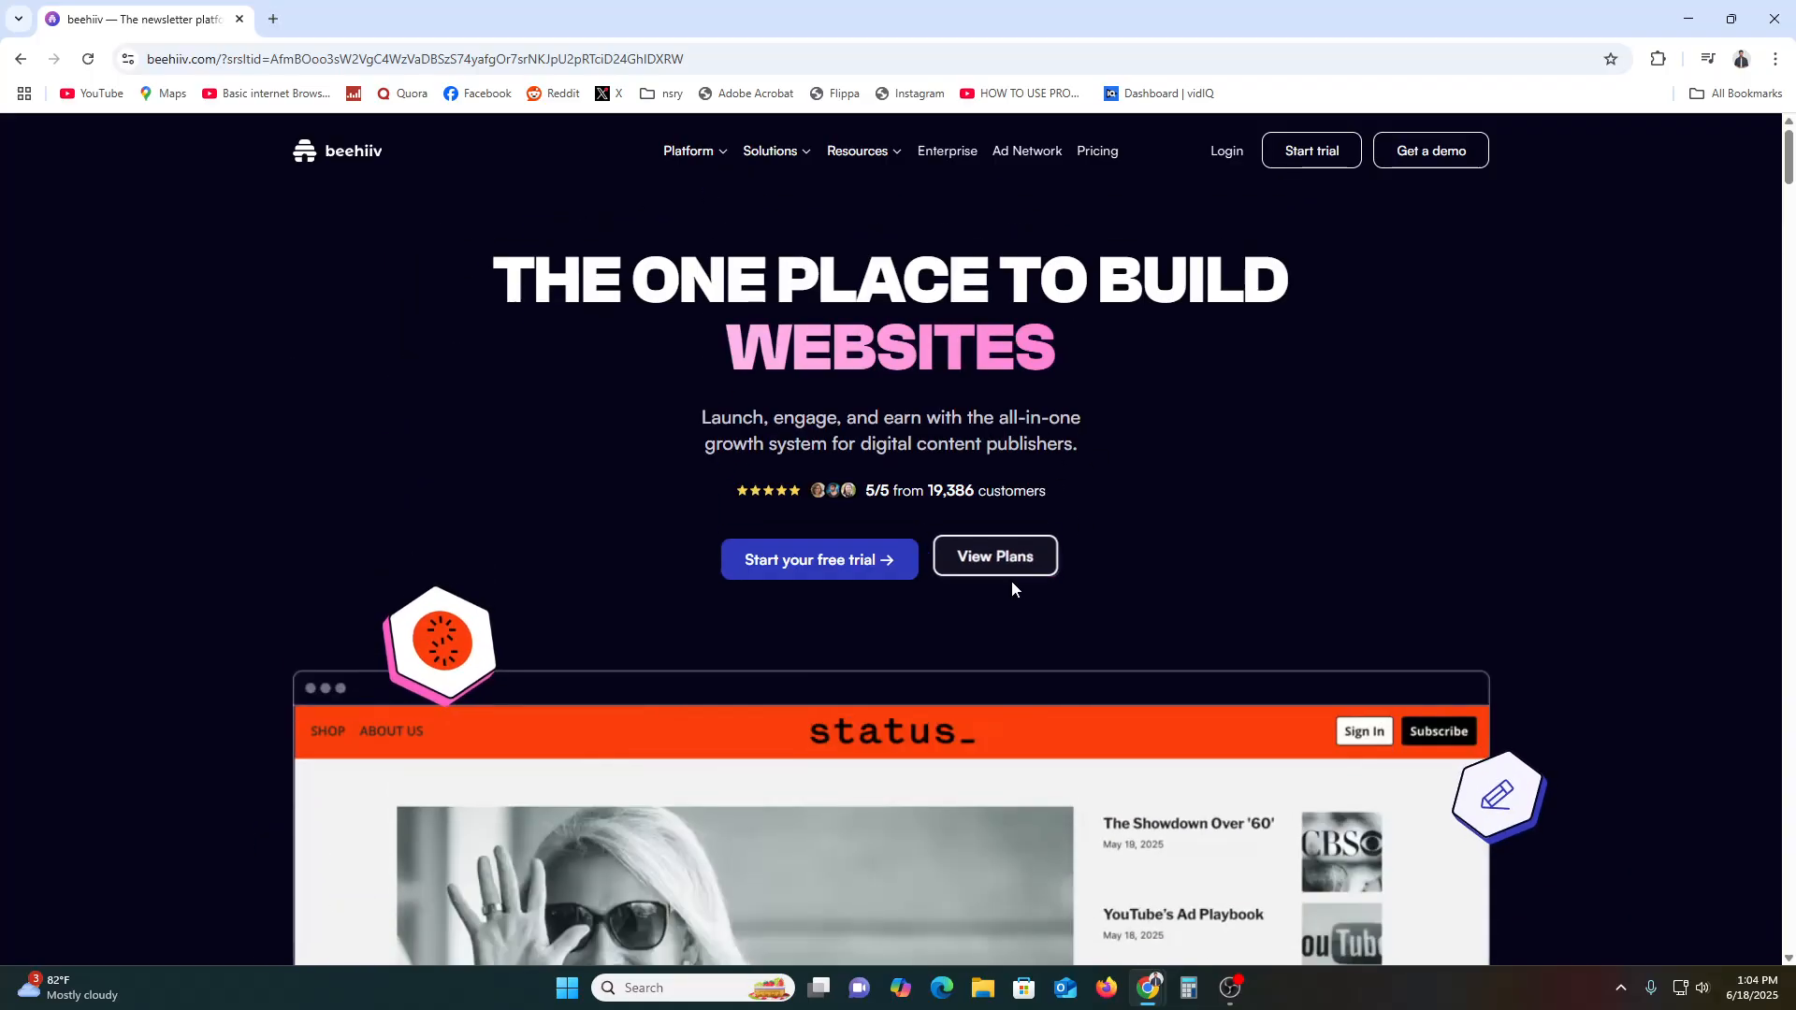
left_click(1005, 556)
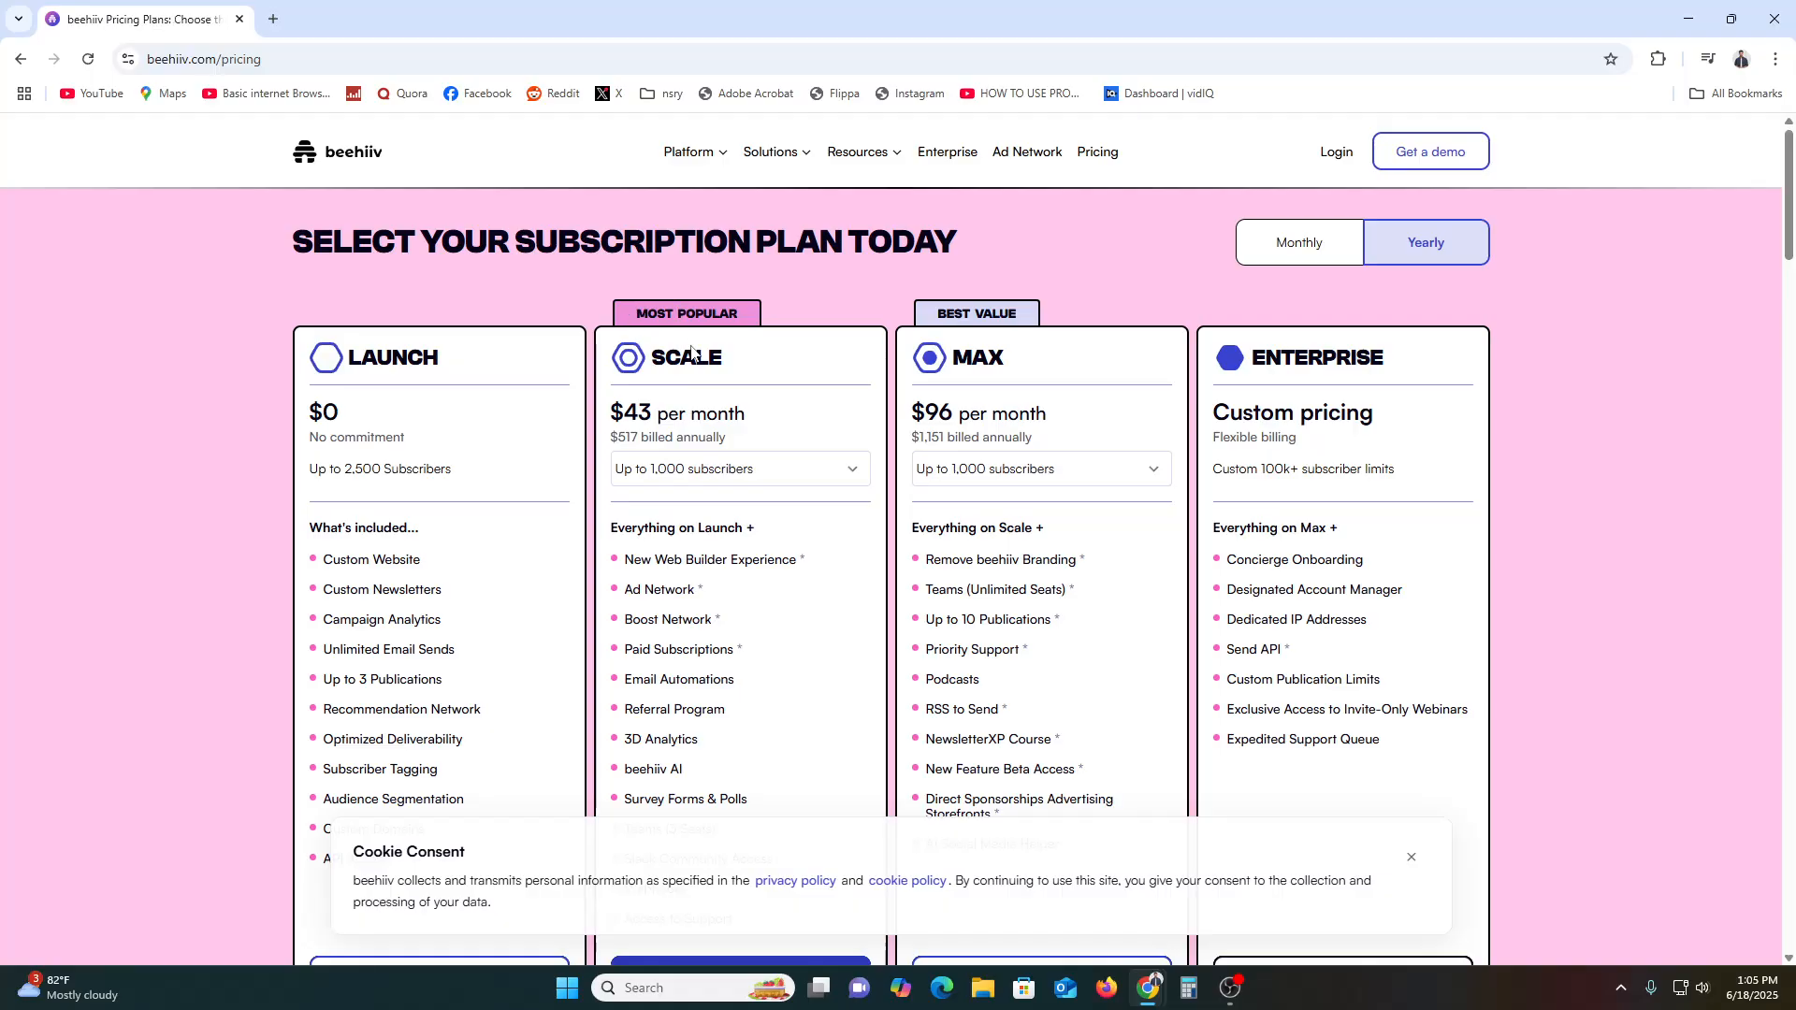
Examine the prices and included features of the Launch, Scale, Max and Enterprise plans
double_click(632, 418)
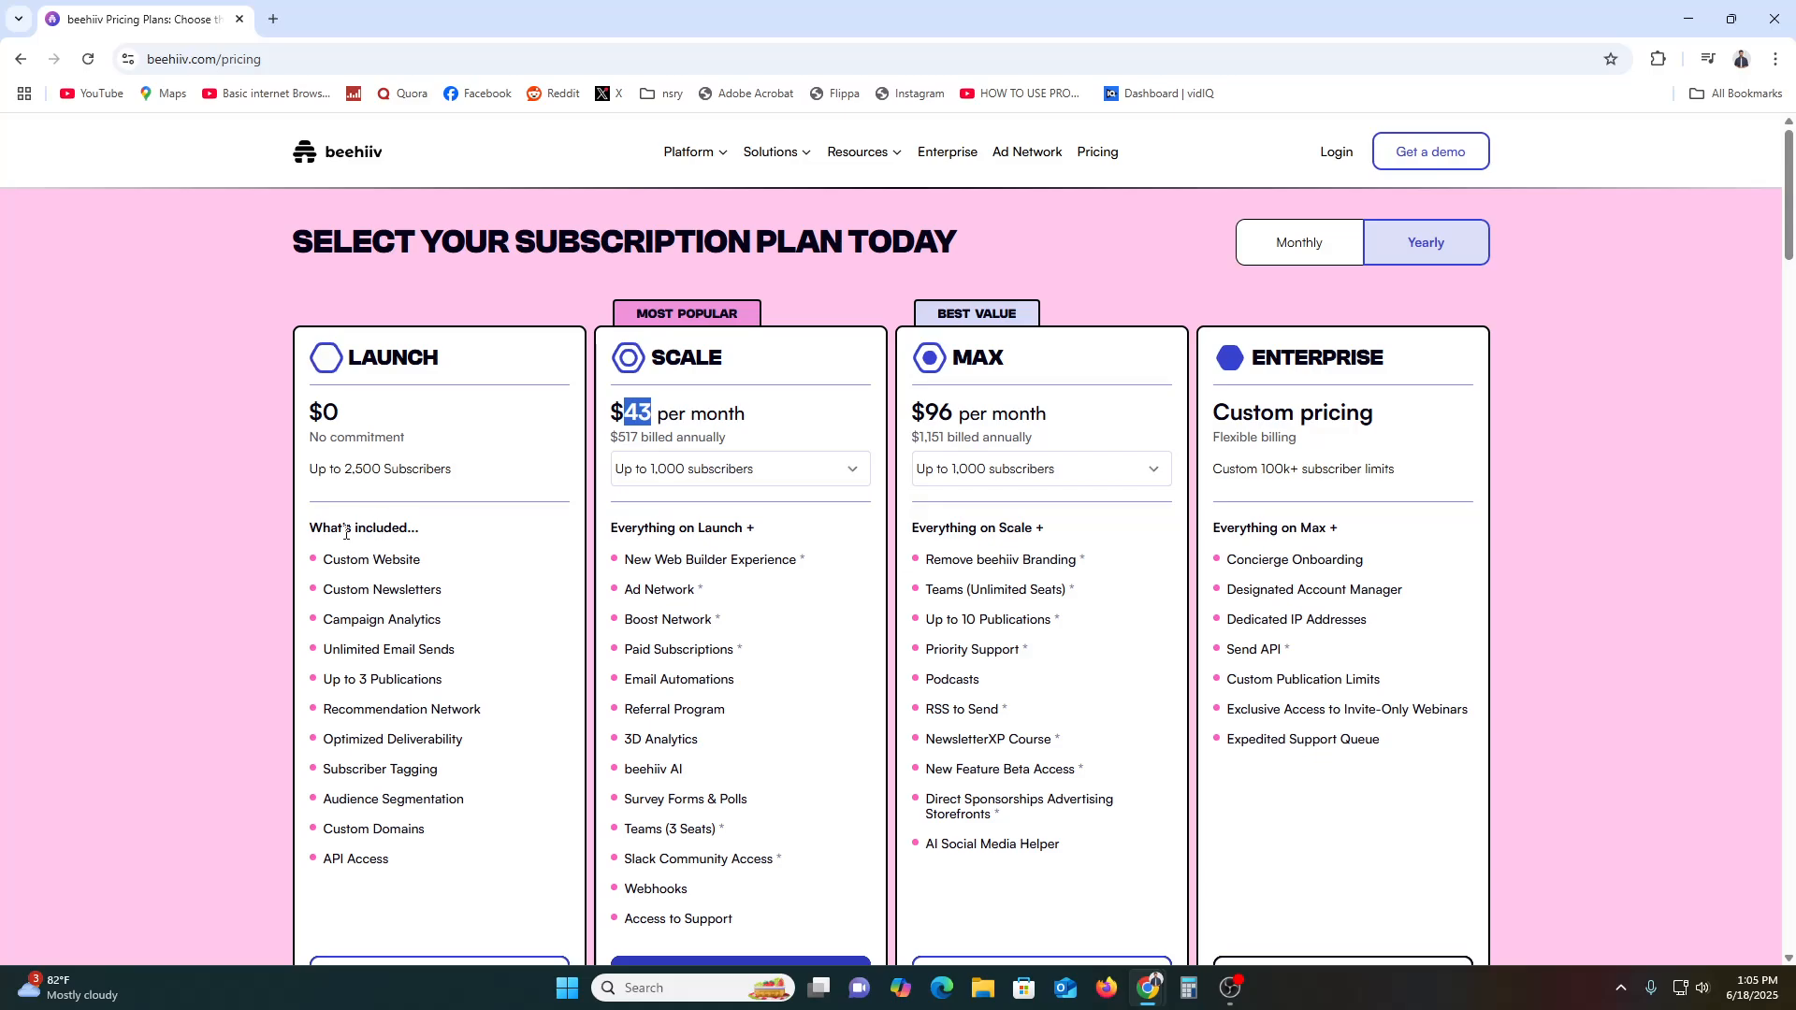
scroll(477, 683, "down", 2)
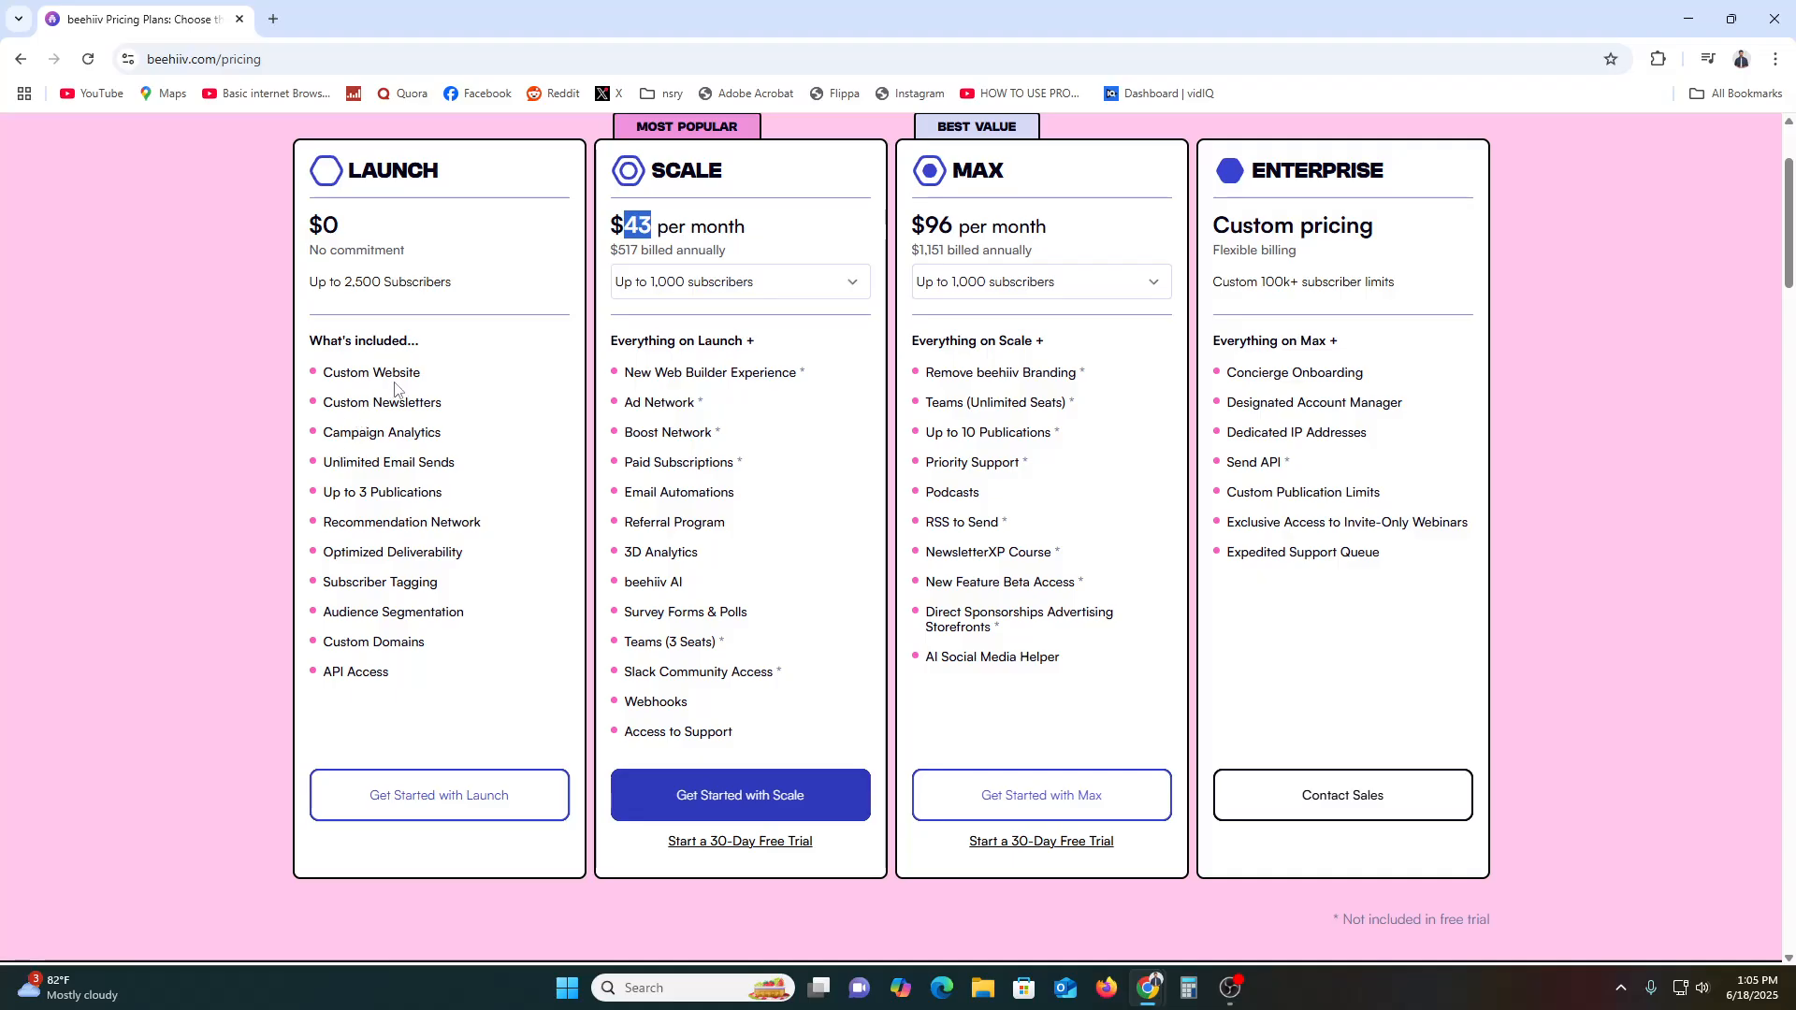
left_click_drag(346, 403, 443, 460)
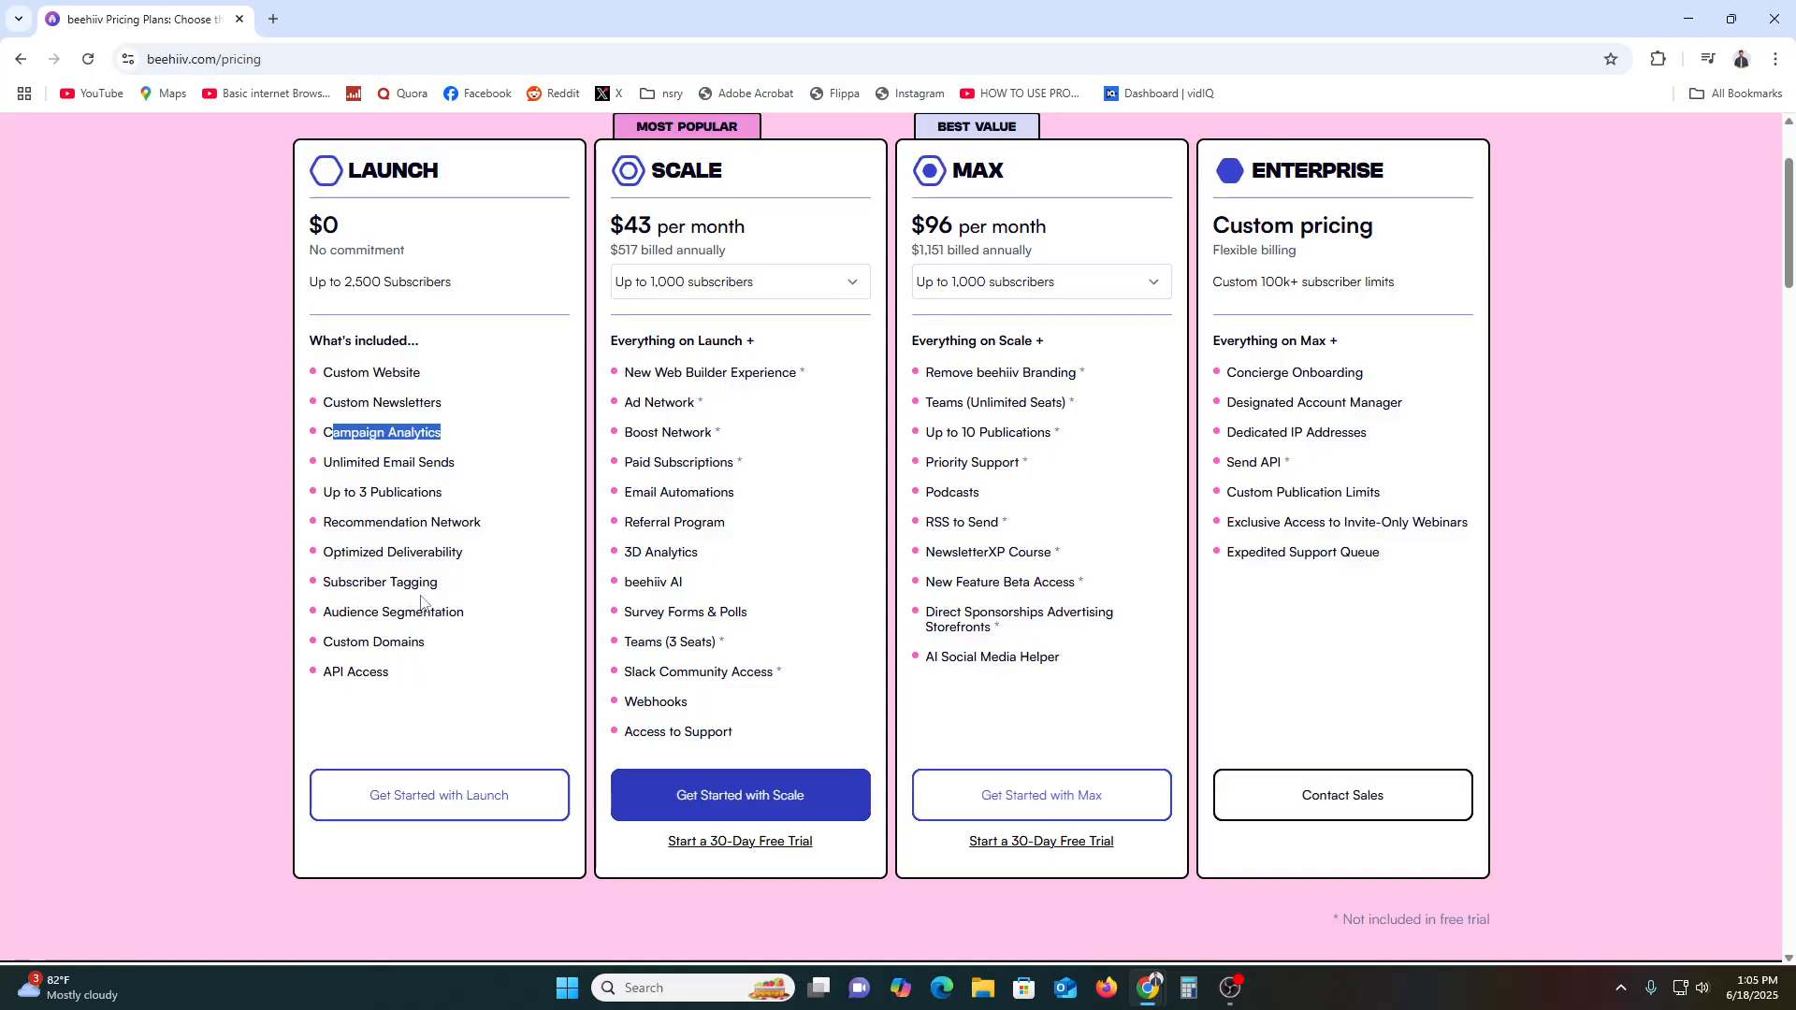
scroll(490, 568, "up", 1)
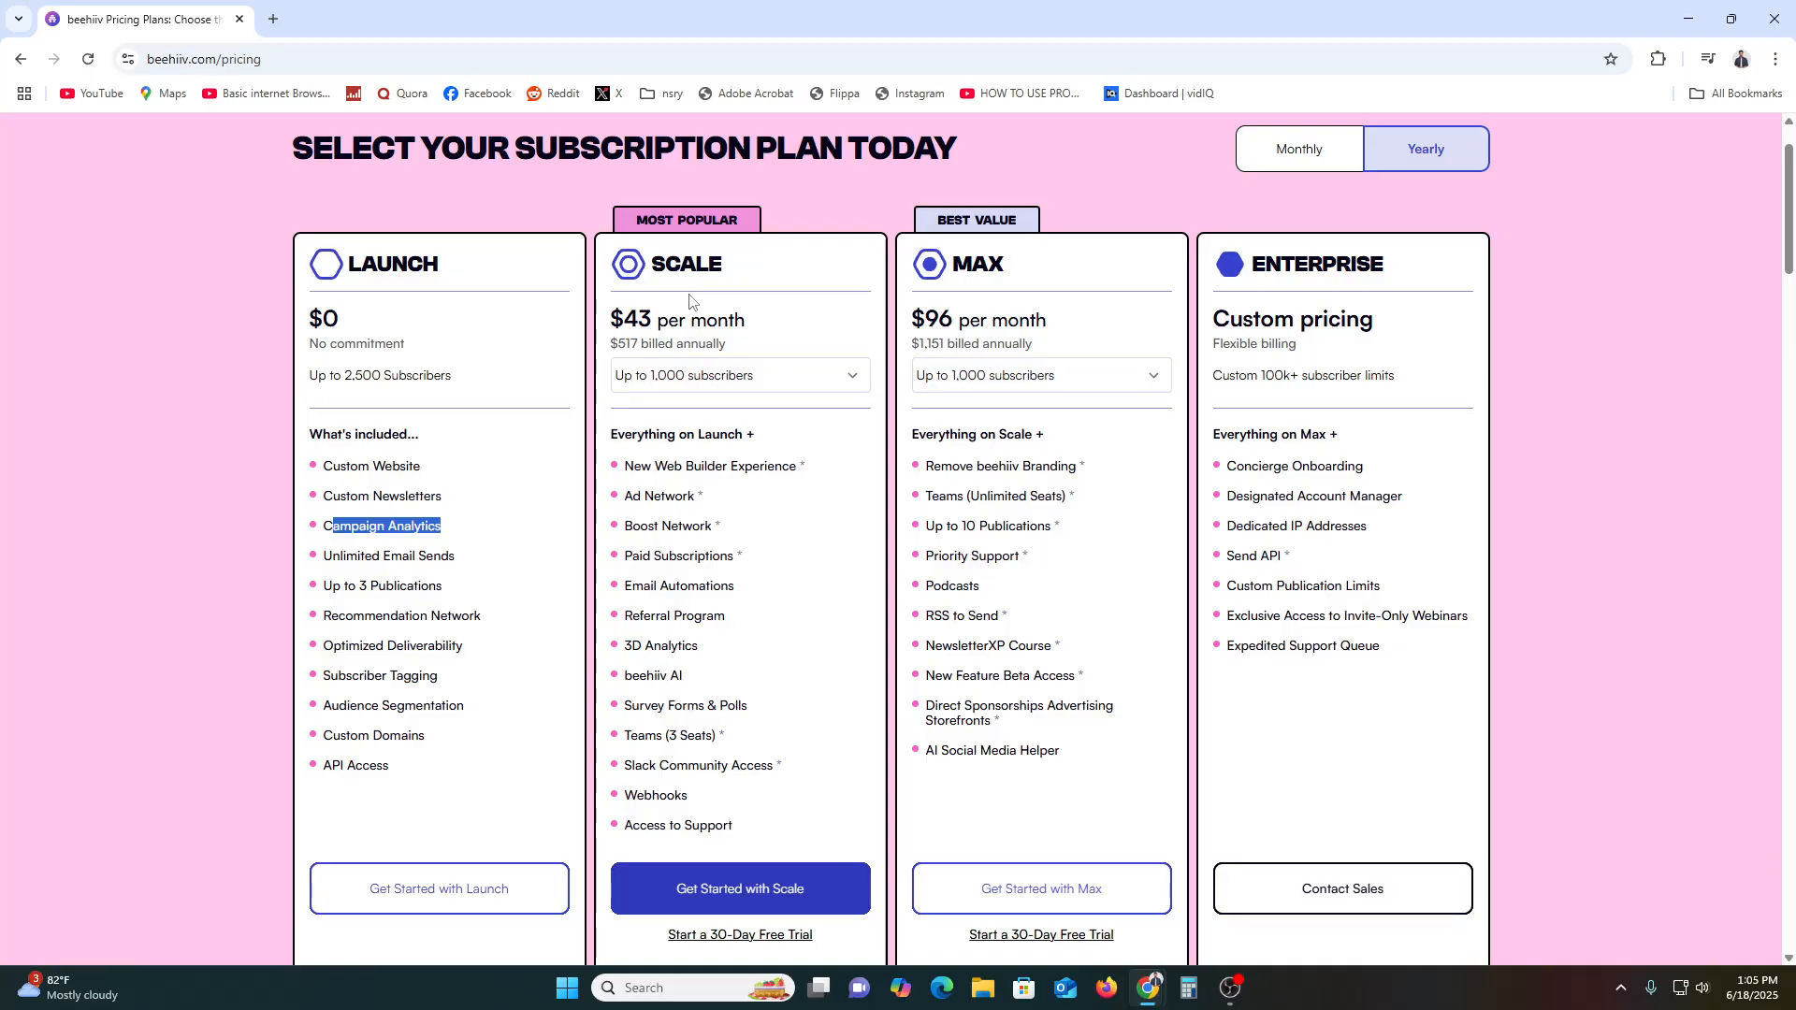
scroll(722, 520, "down", 1)
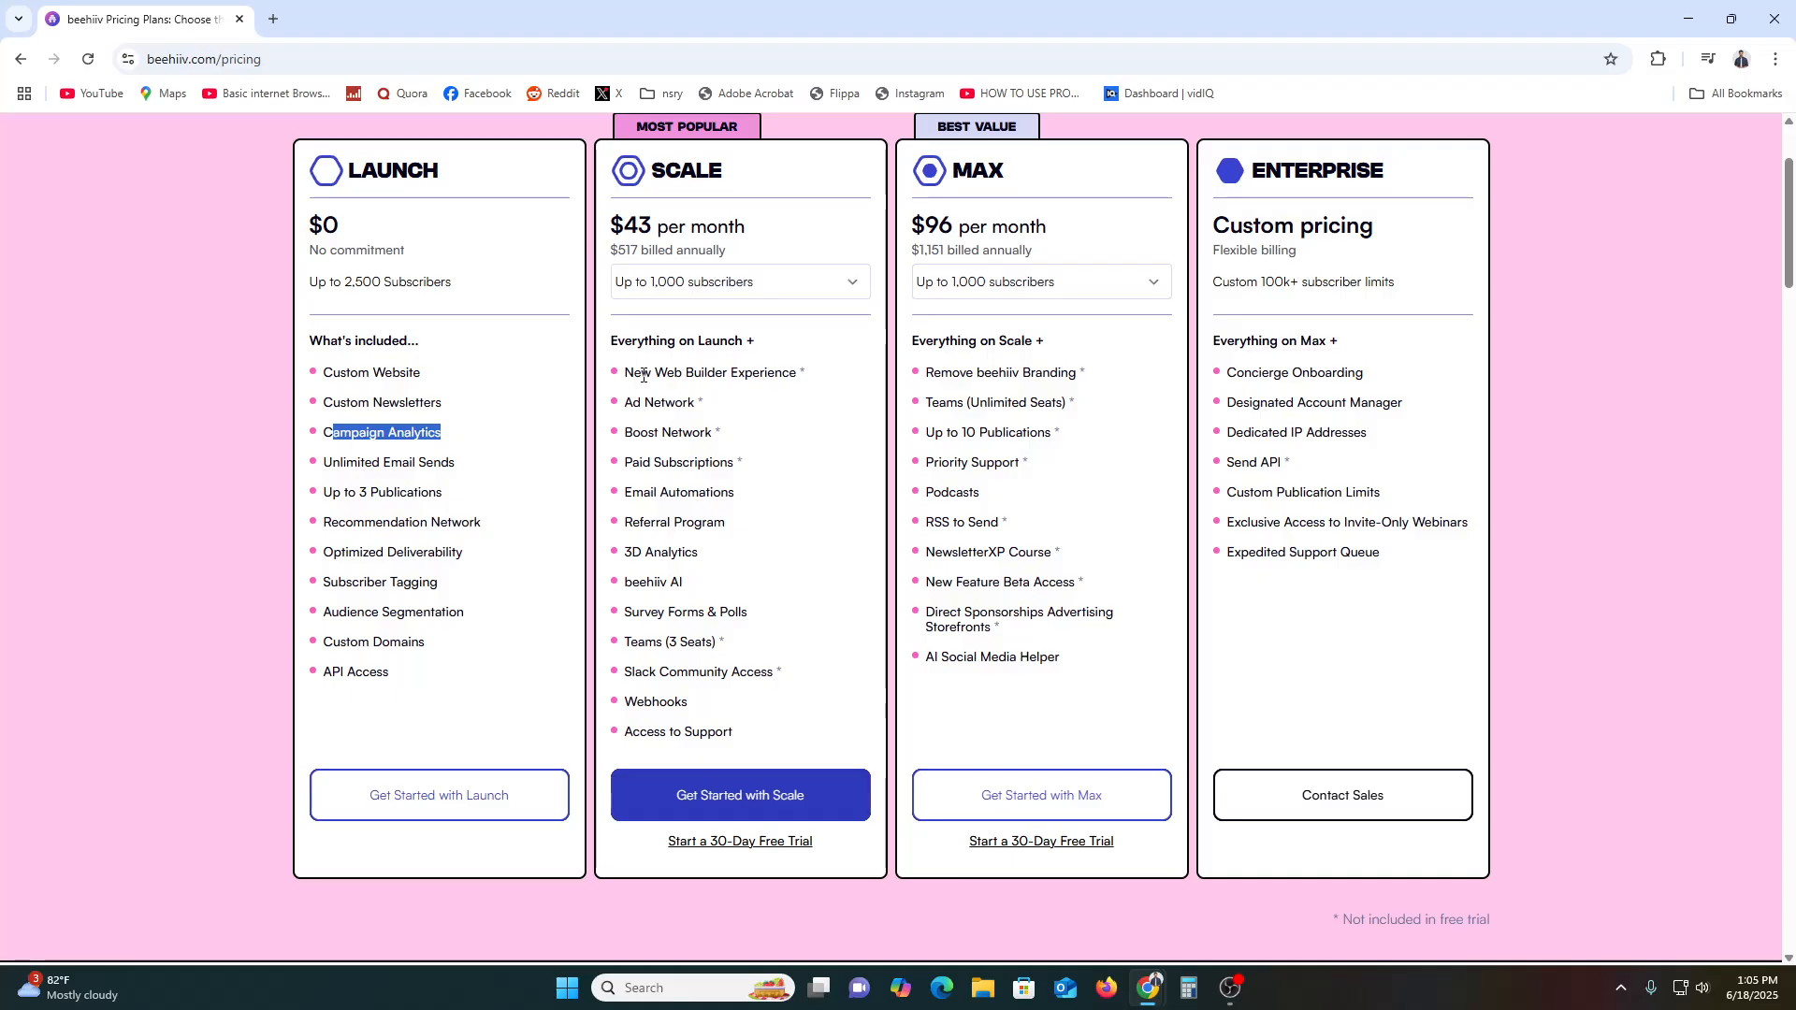
scroll(688, 524, "down", 1)
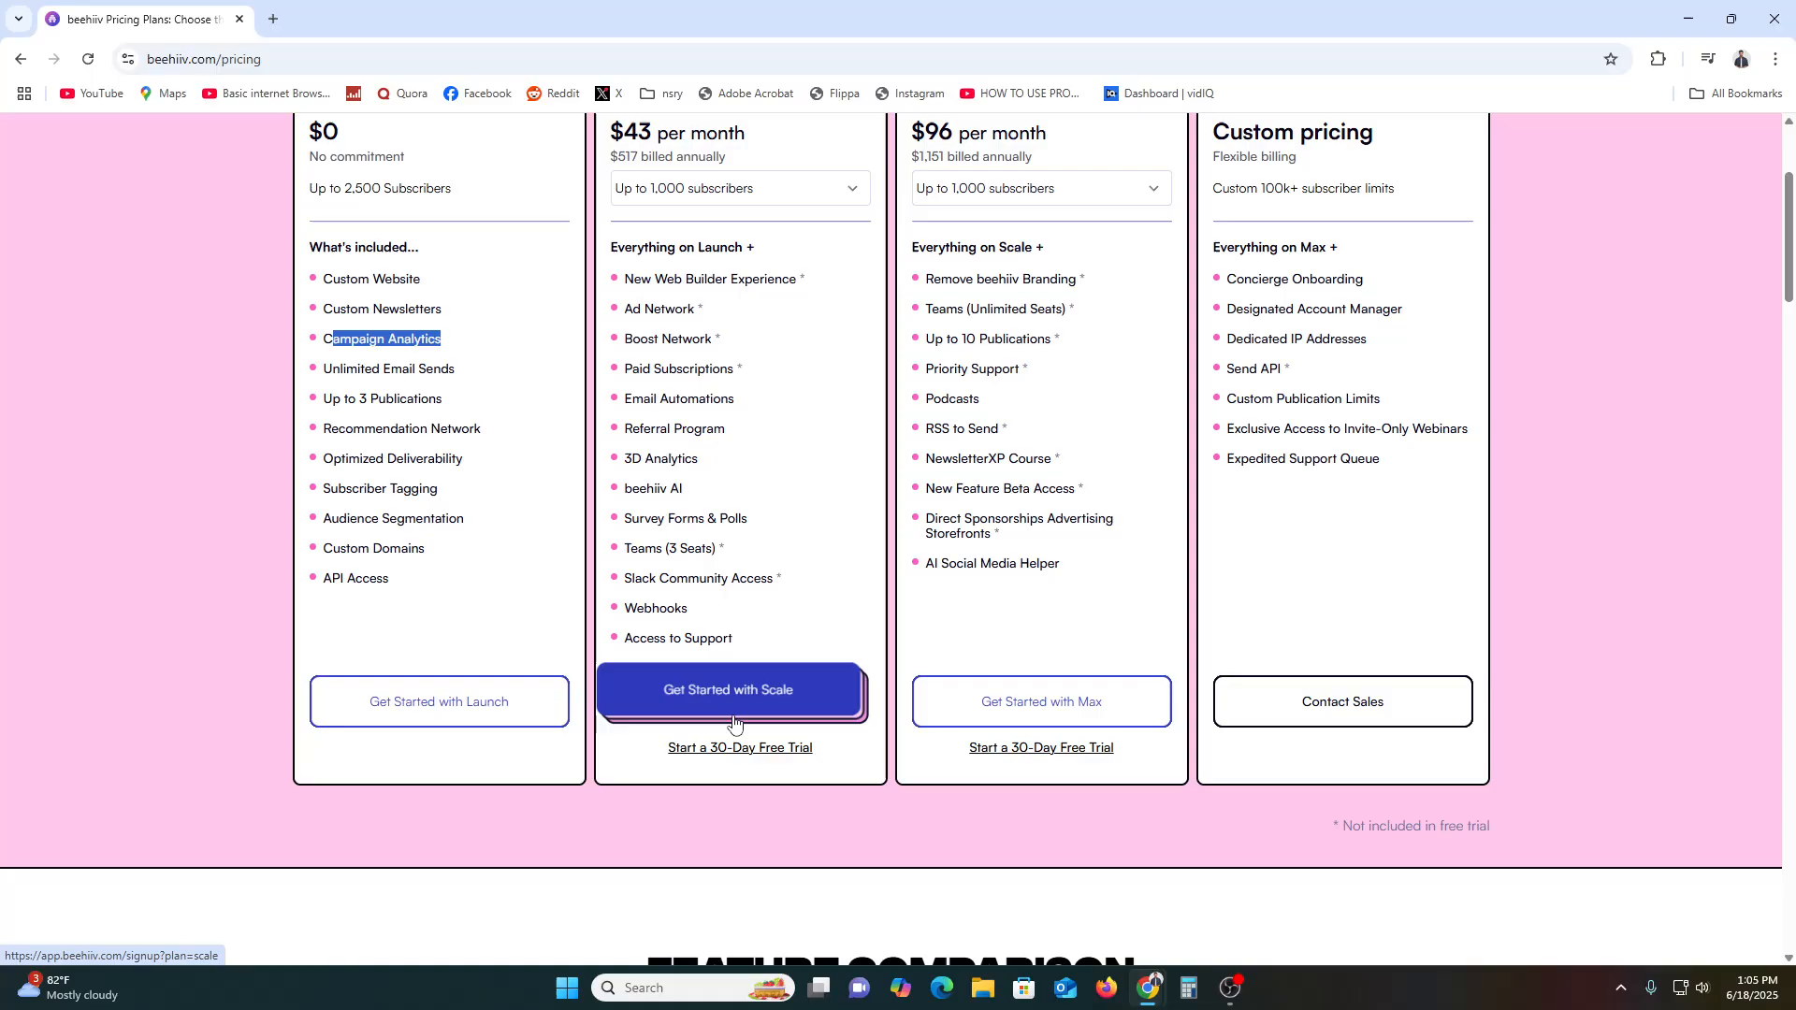
scroll(748, 772, "up", 1)
scroll(800, 795, "down", 1)
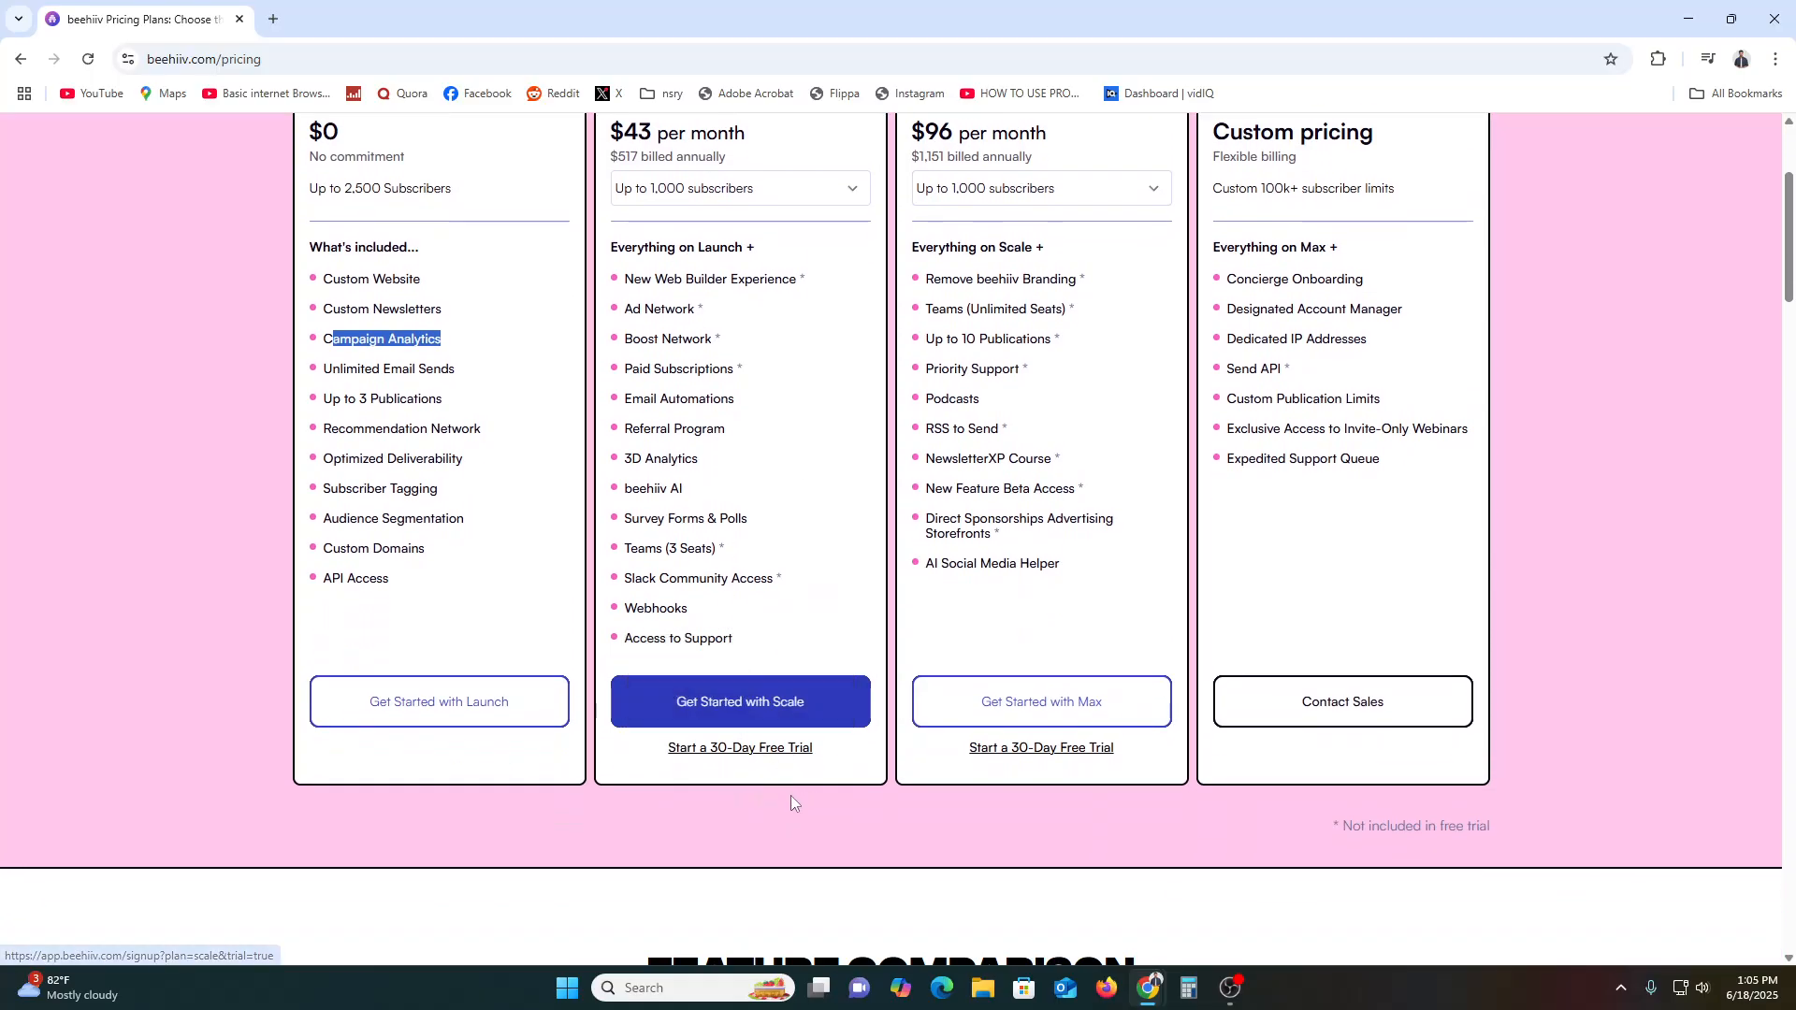
scroll(789, 795, "up", 1)
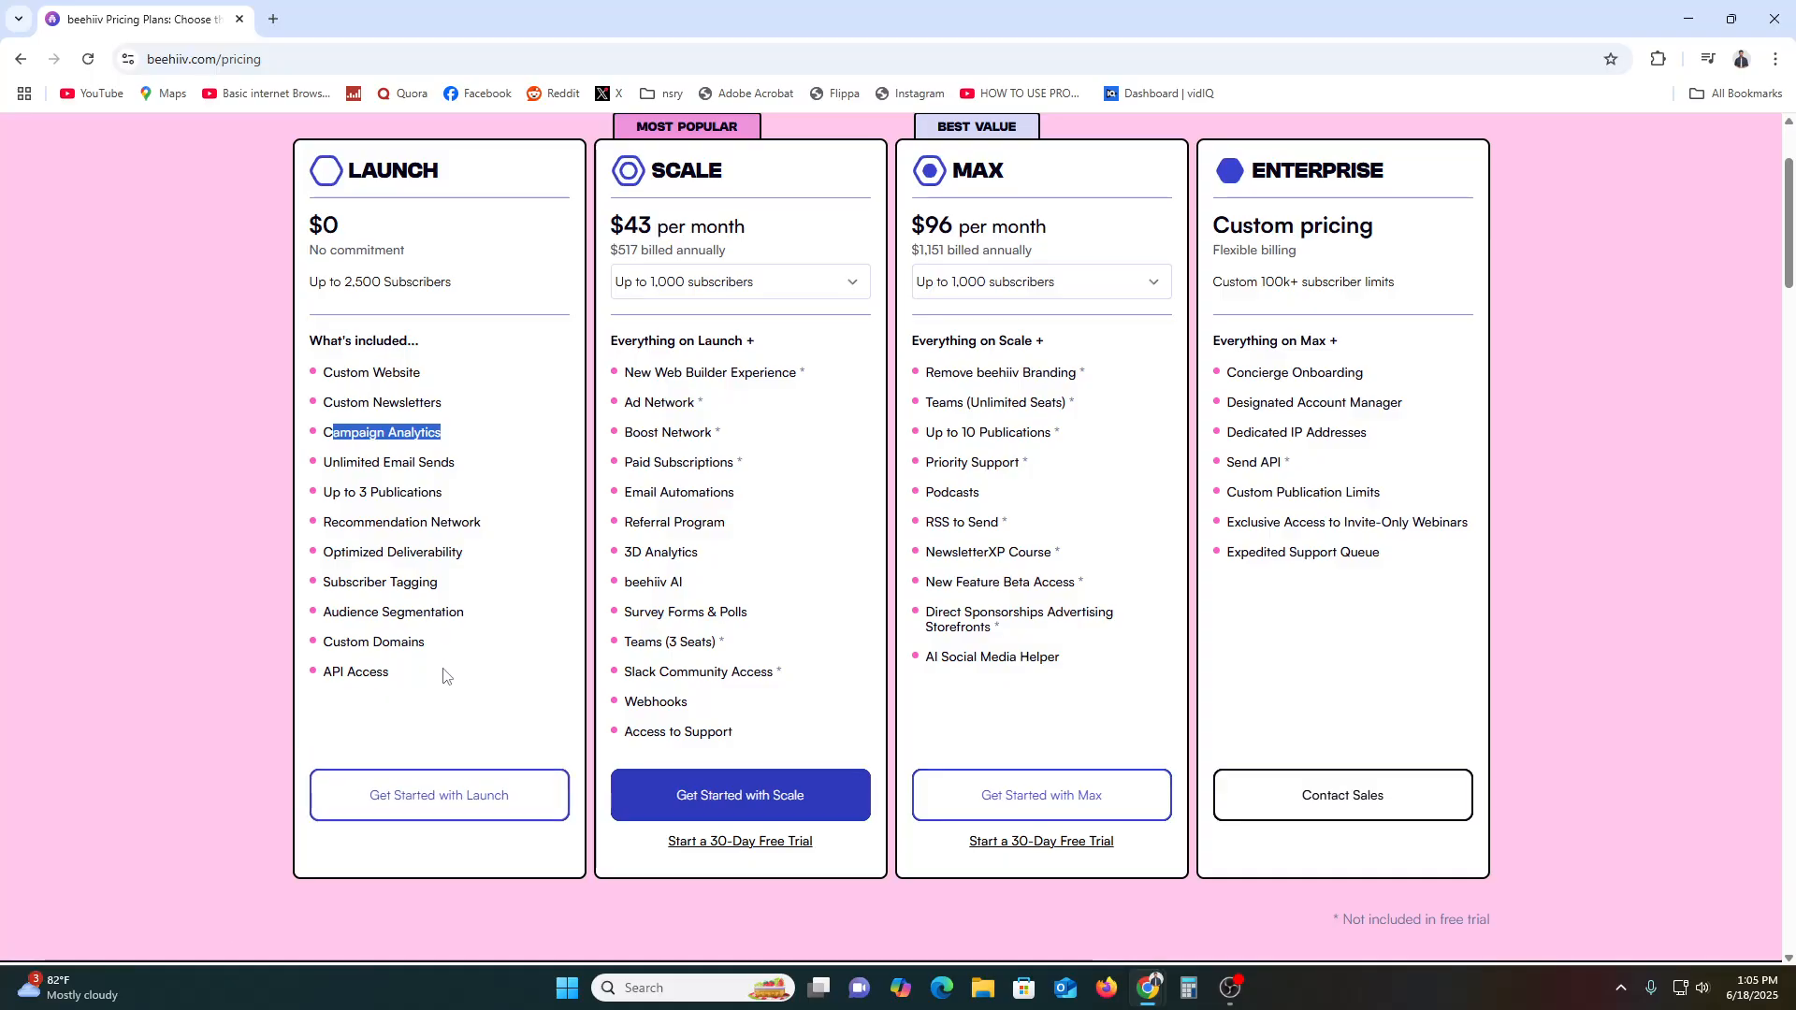
scroll(444, 673, "up", 2)
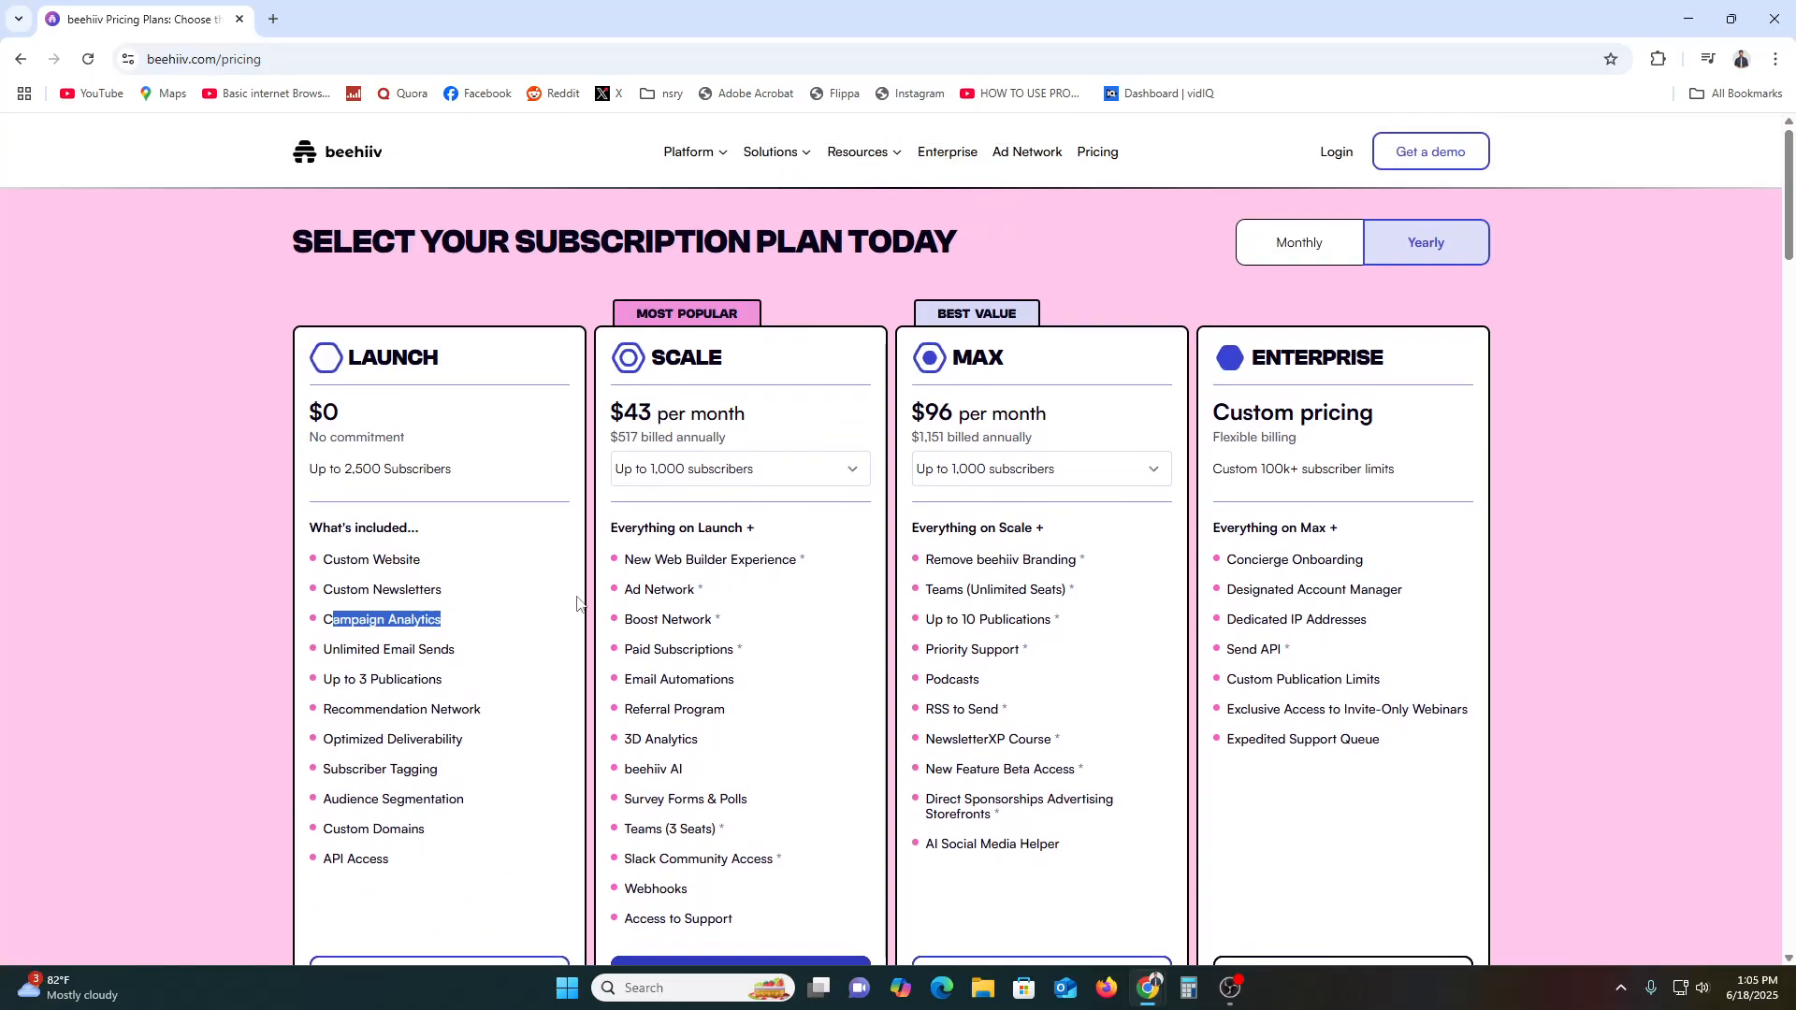
Sign up for the Launch plan with the existing Google account and dismiss the saved-password notice
scroll(577, 603, "down", 4)
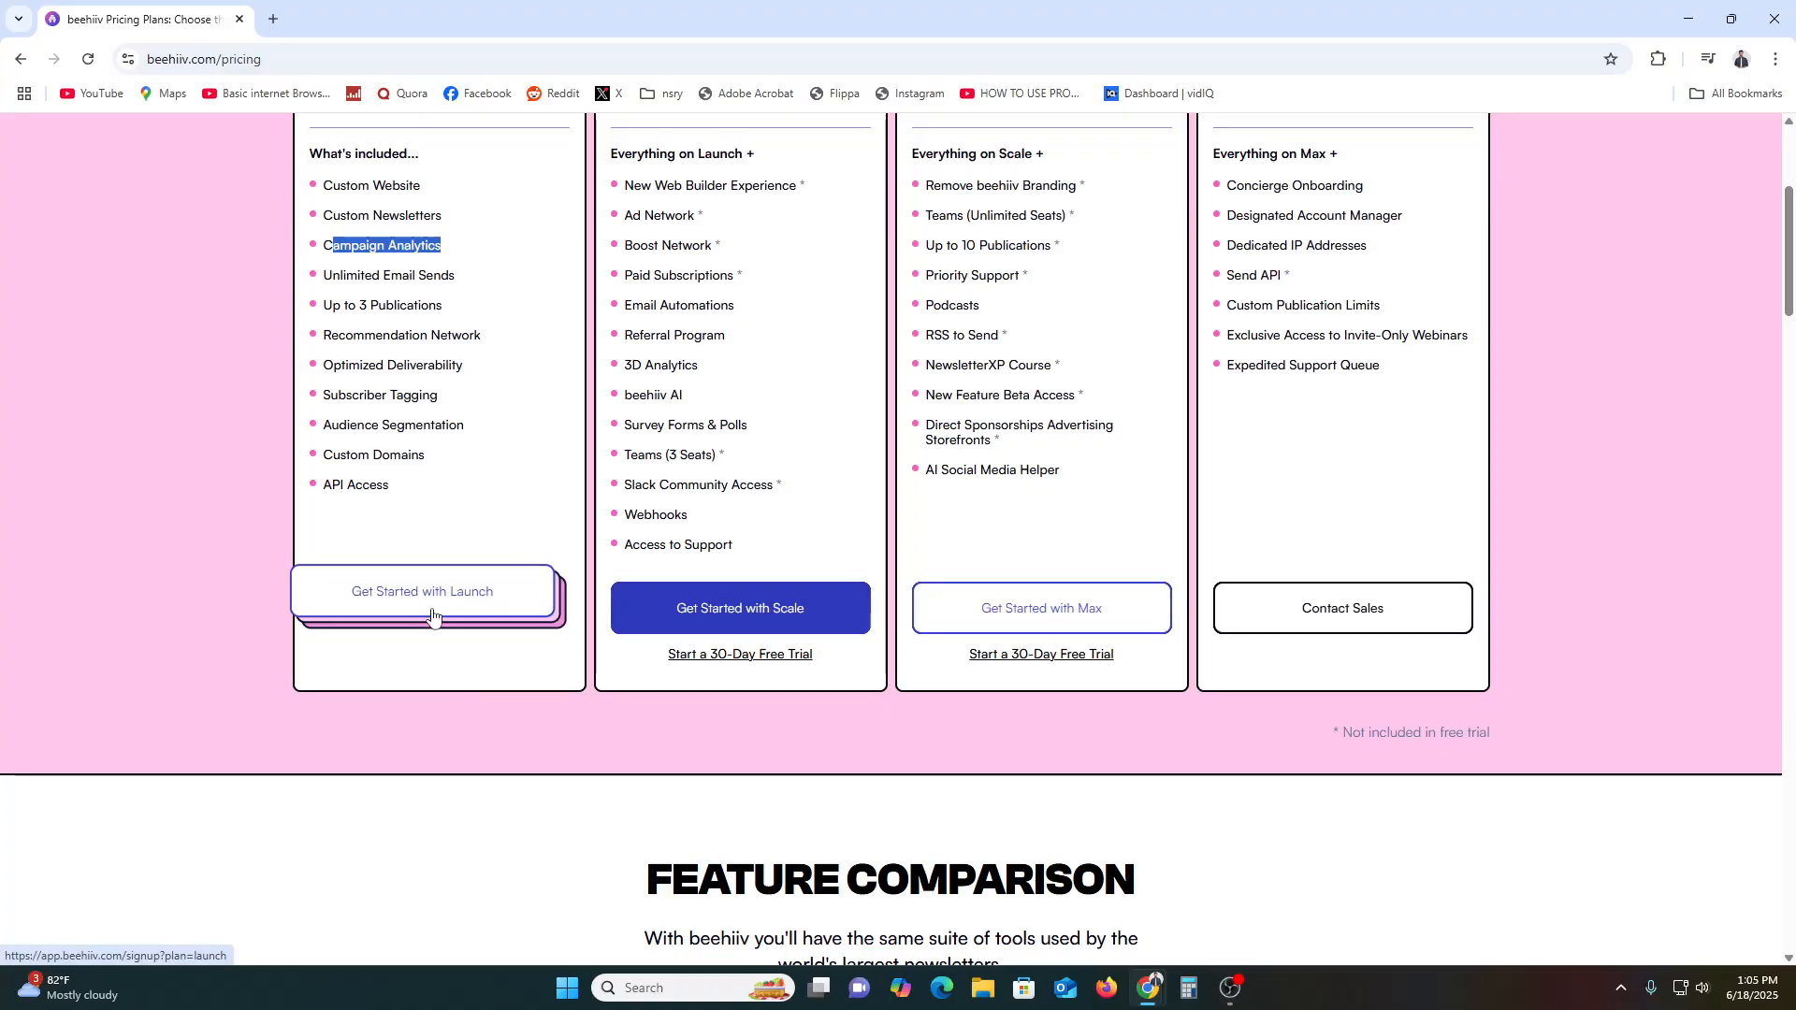
left_click(432, 616)
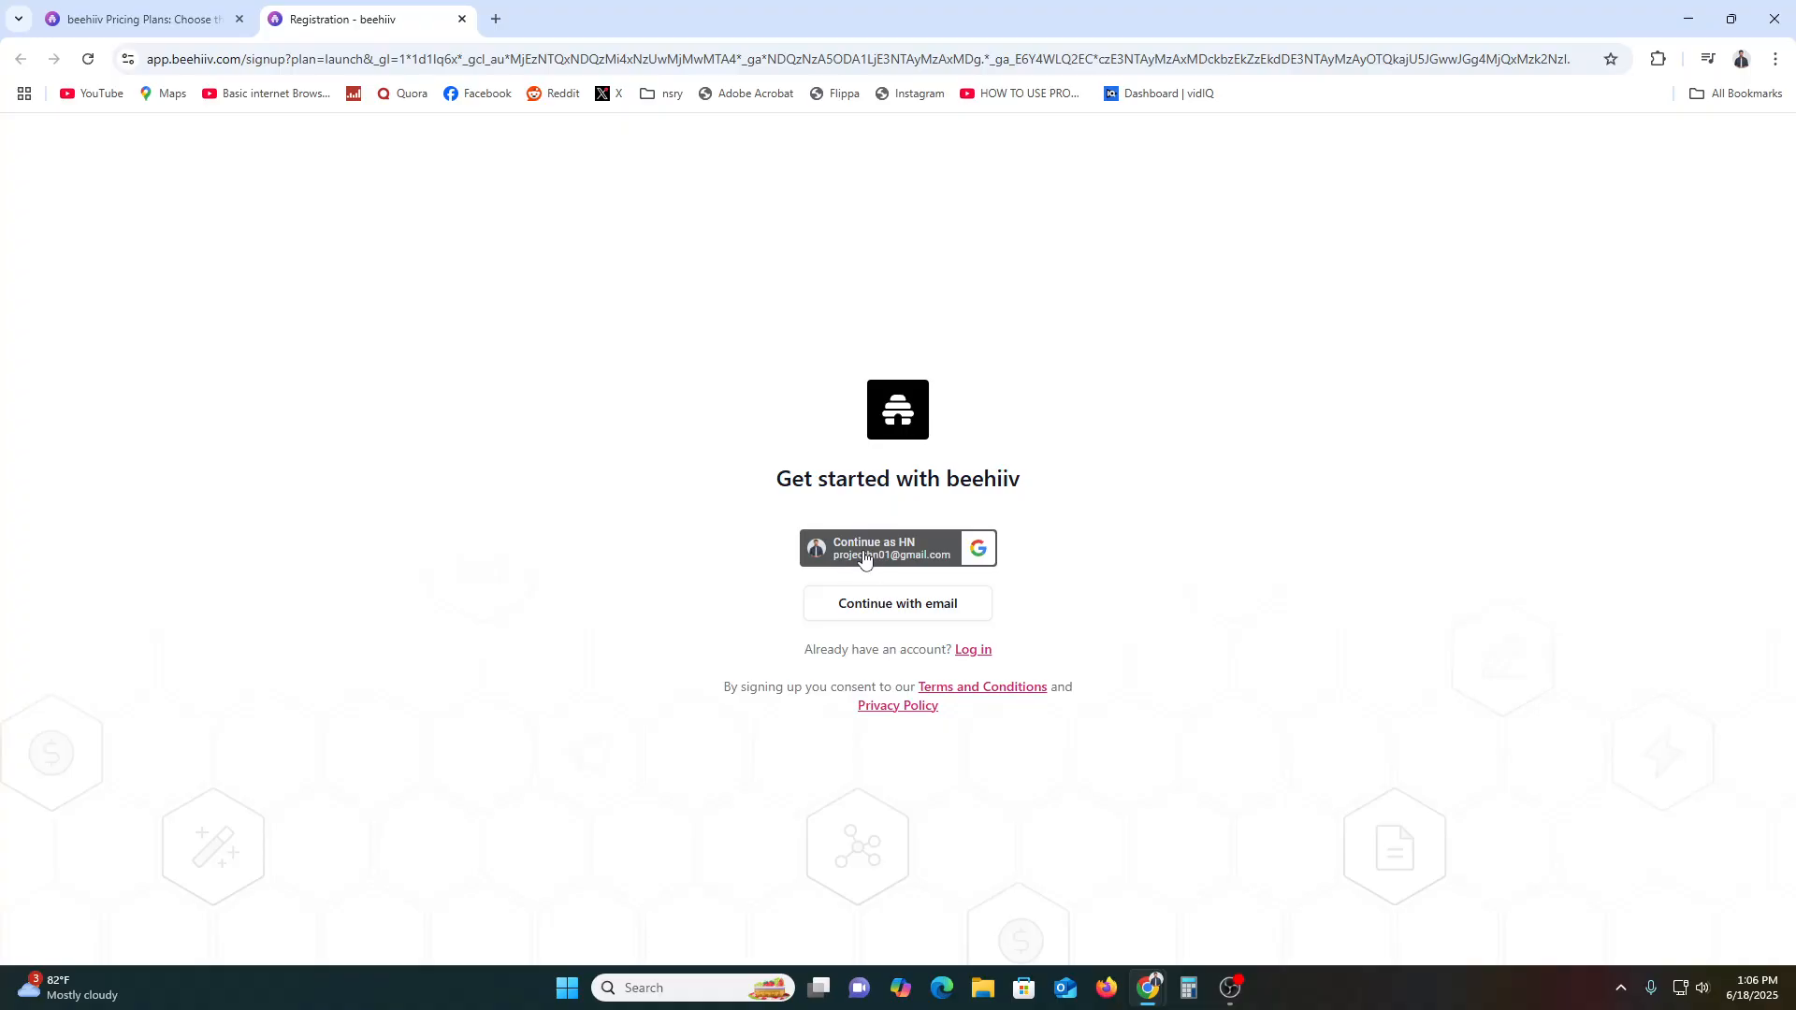
left_click(922, 559)
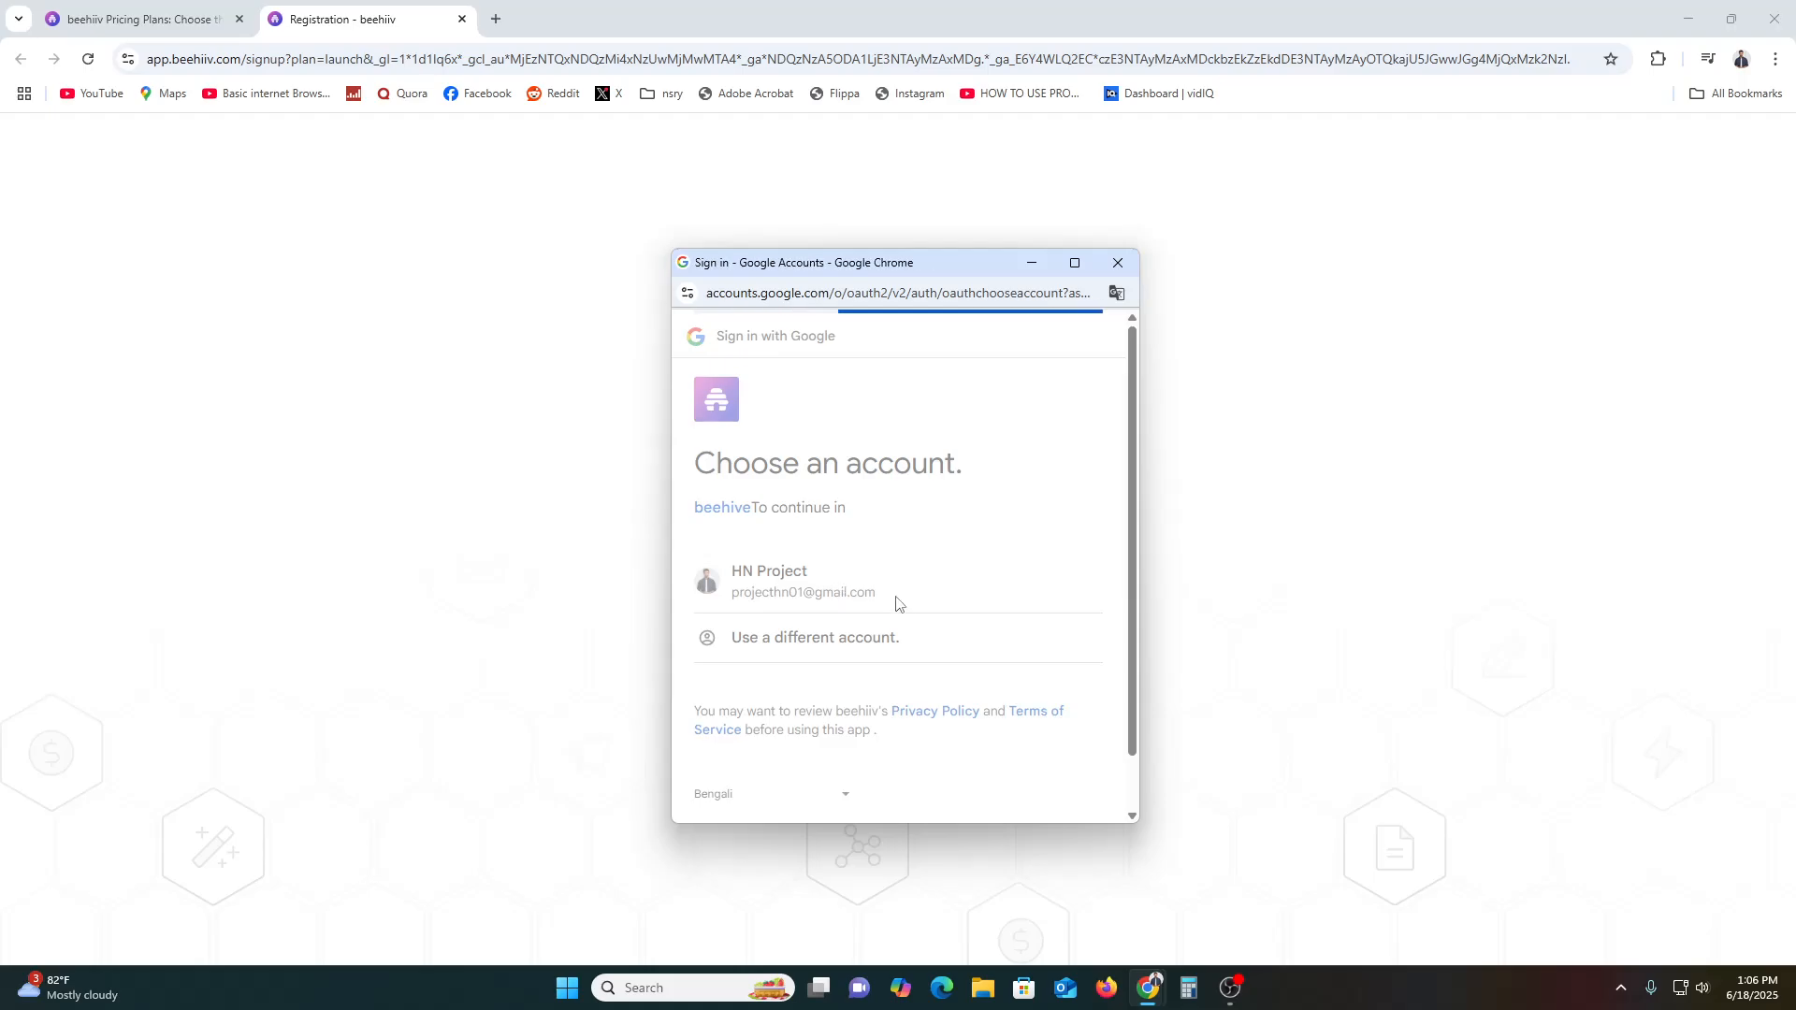
left_click(885, 581)
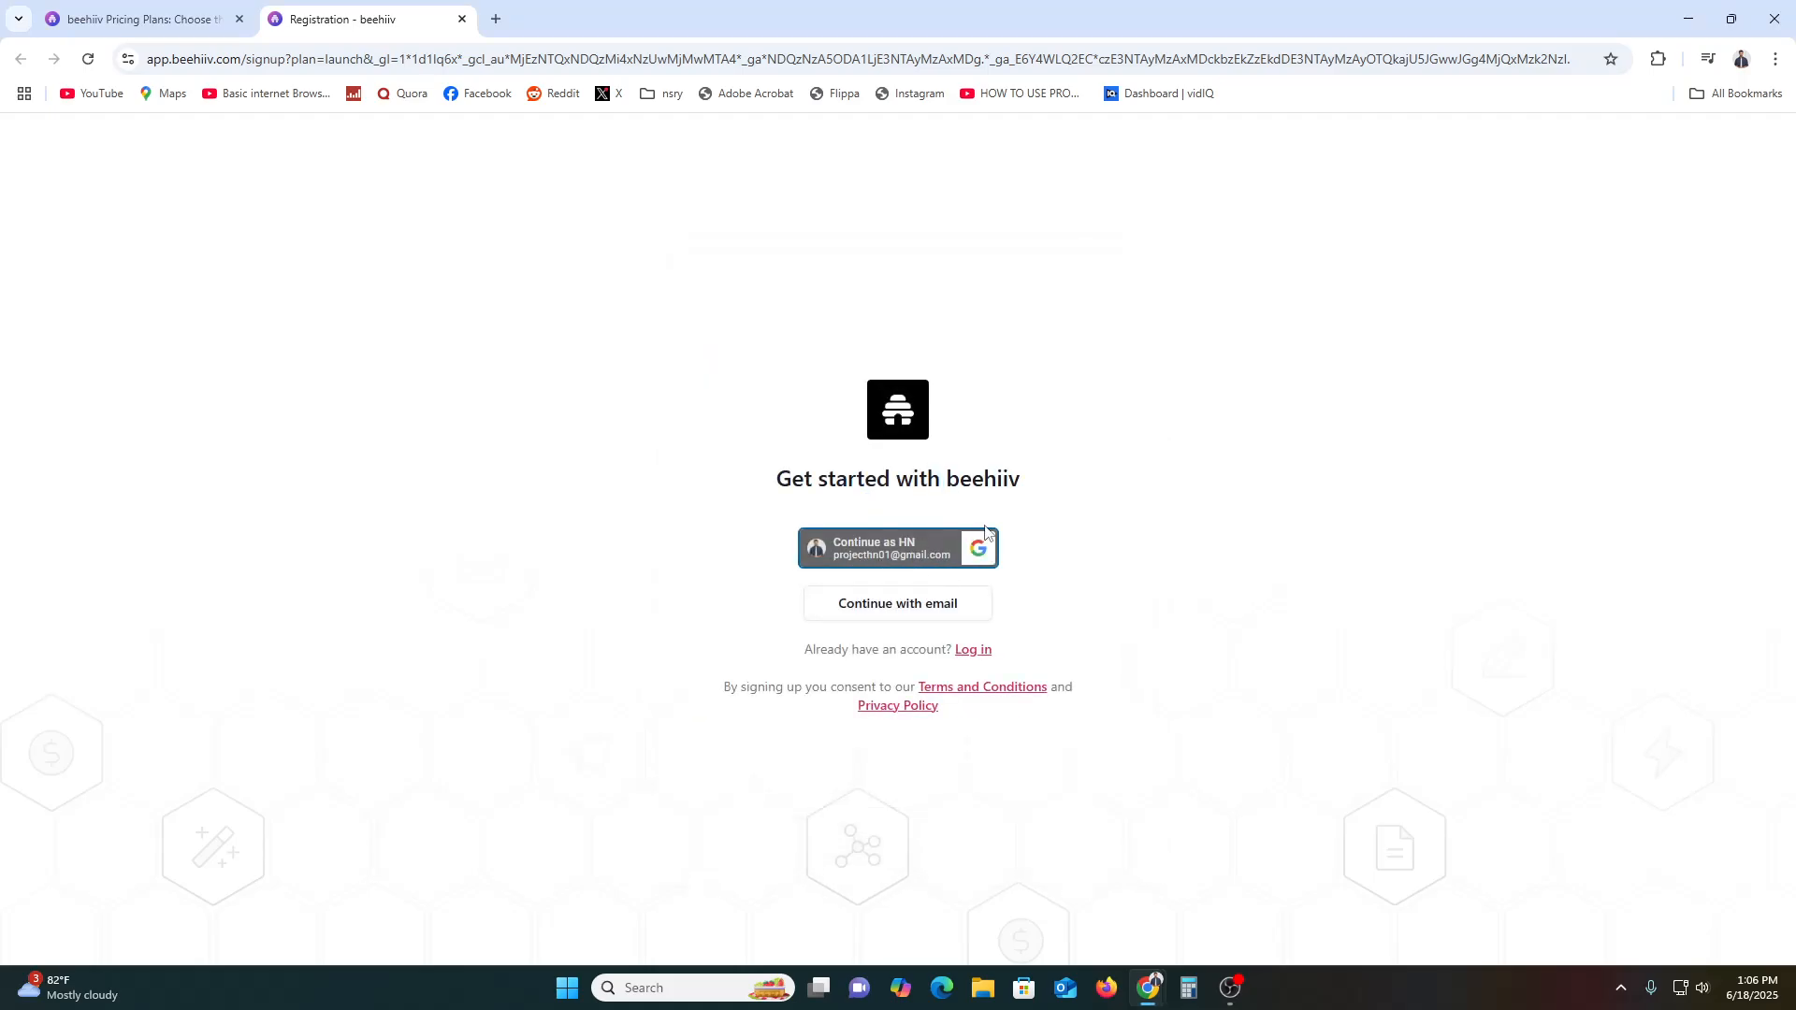
left_click(866, 553)
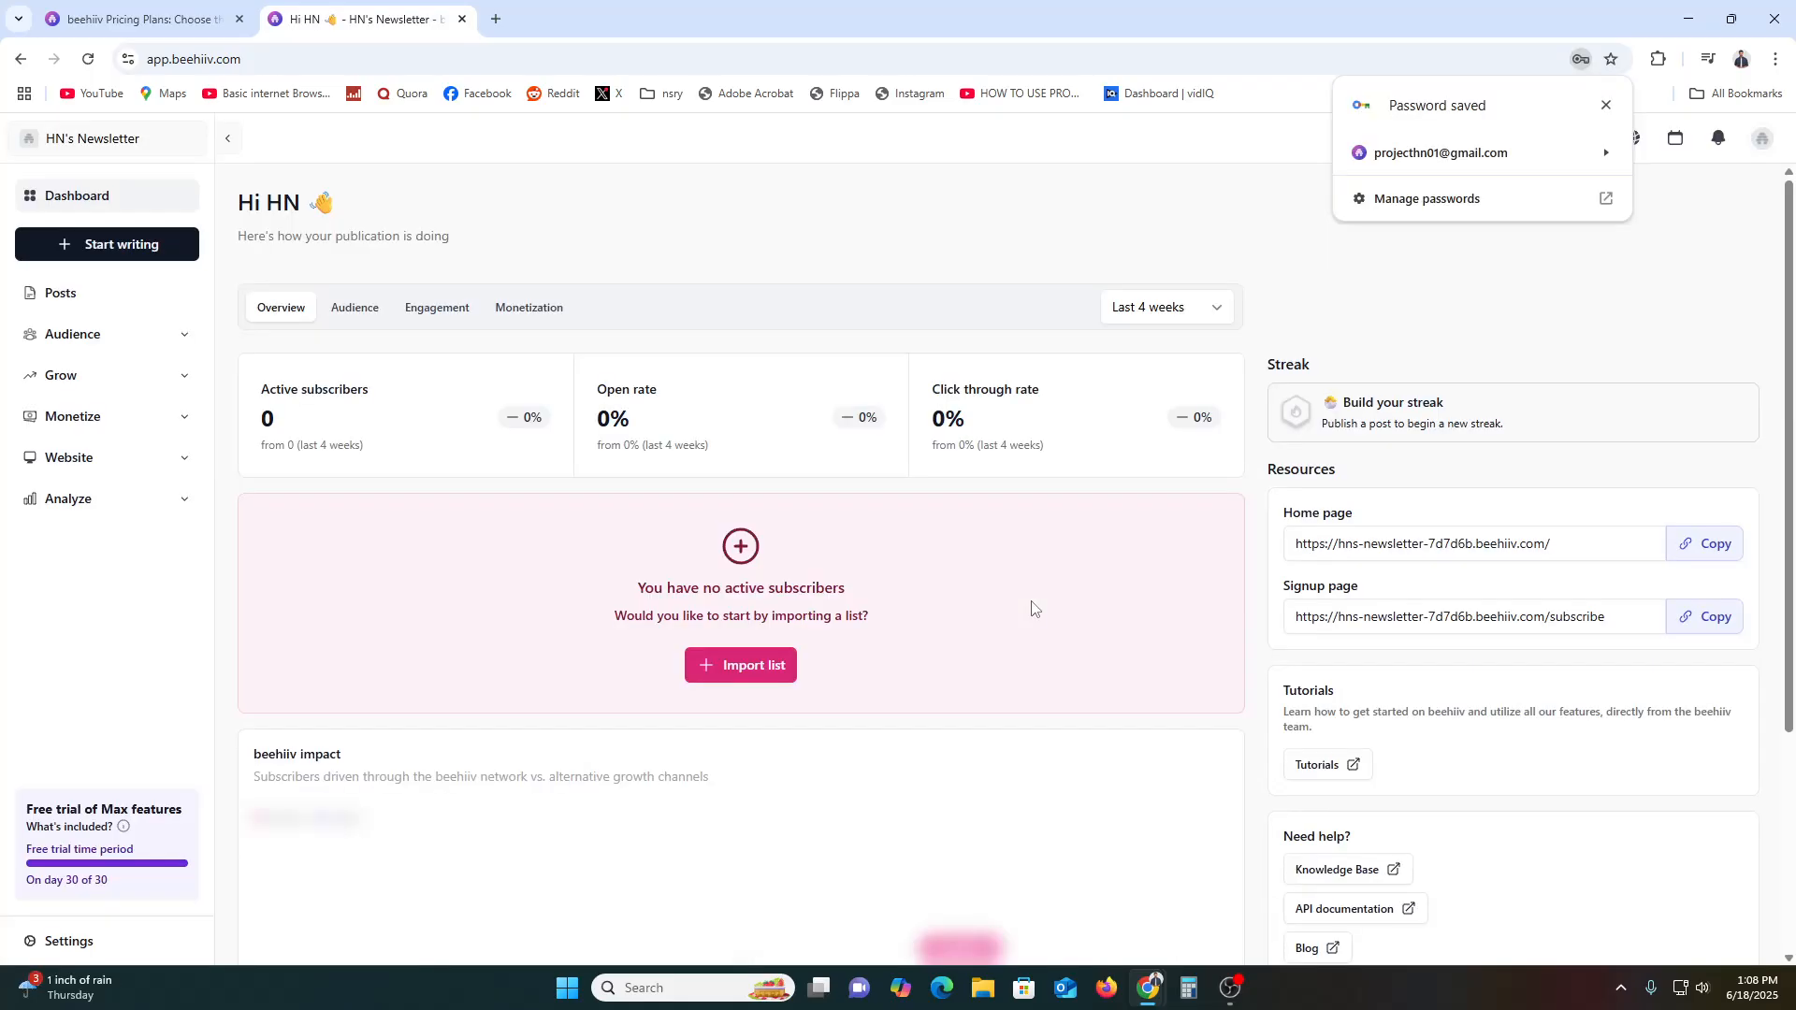
left_click(1605, 106)
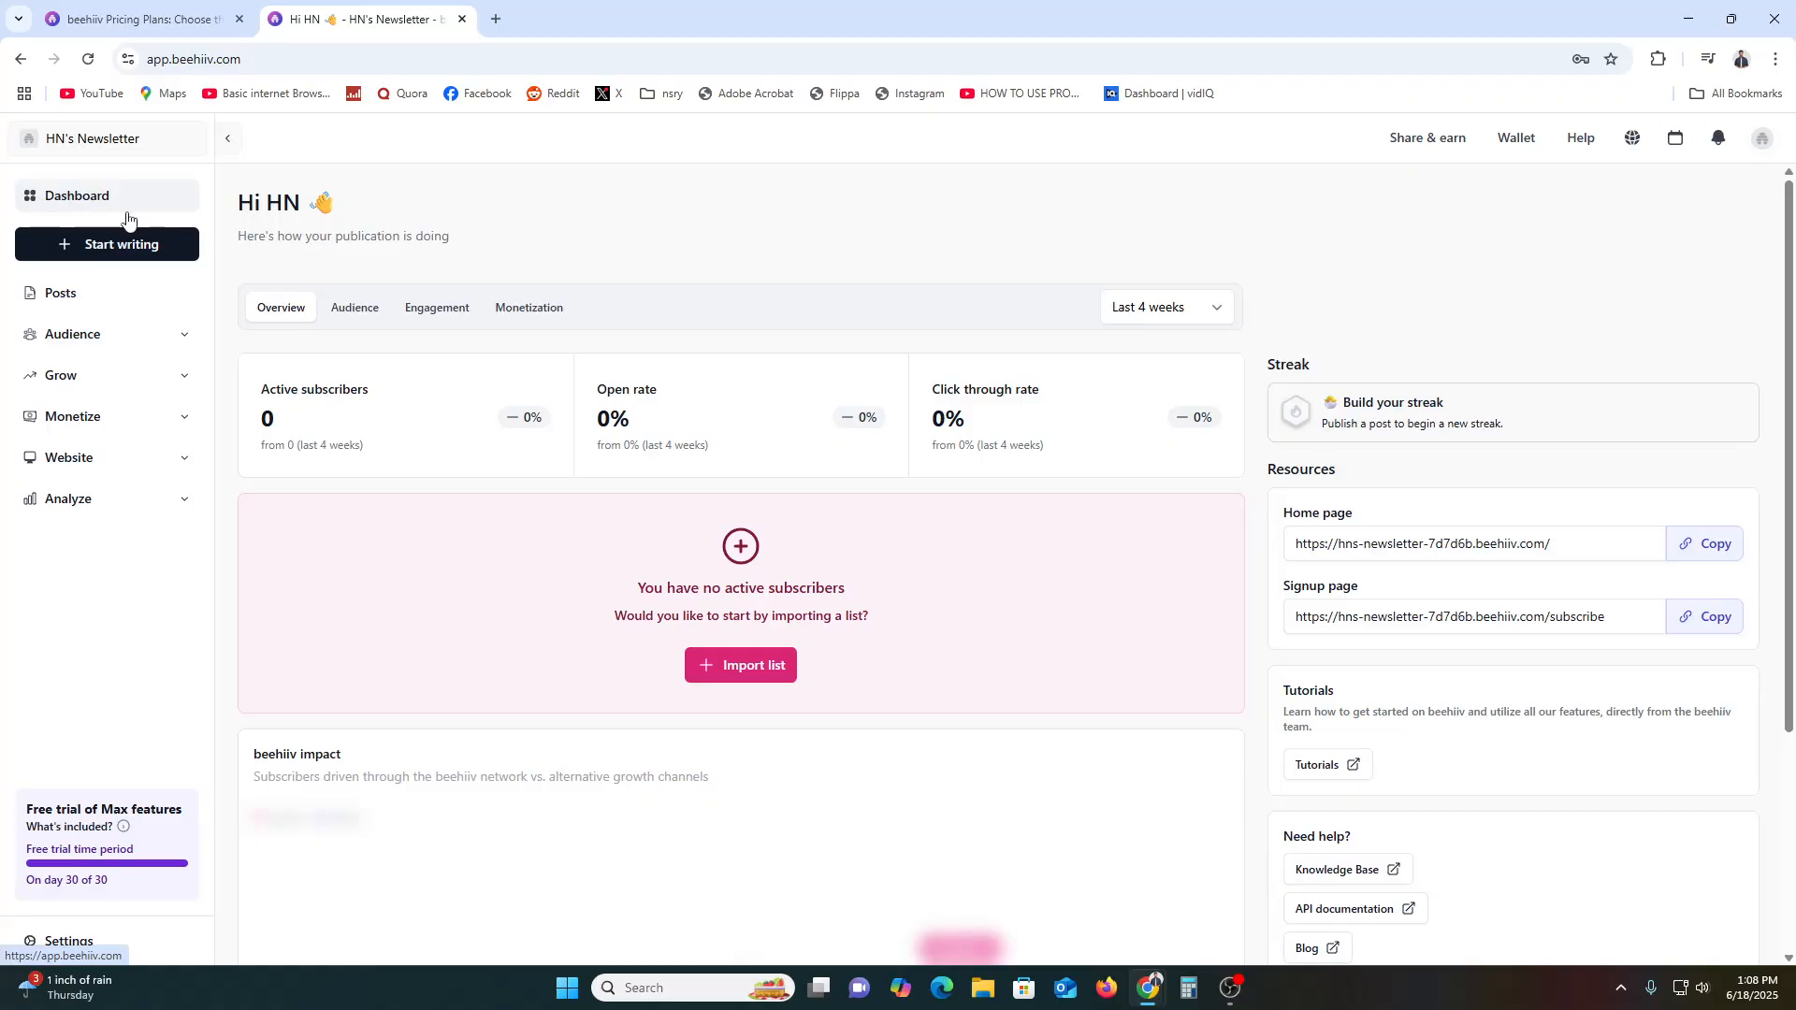
Start a new post and browse the blank draft and quick start templates in the post template library
left_click(88, 329)
left_click(97, 338)
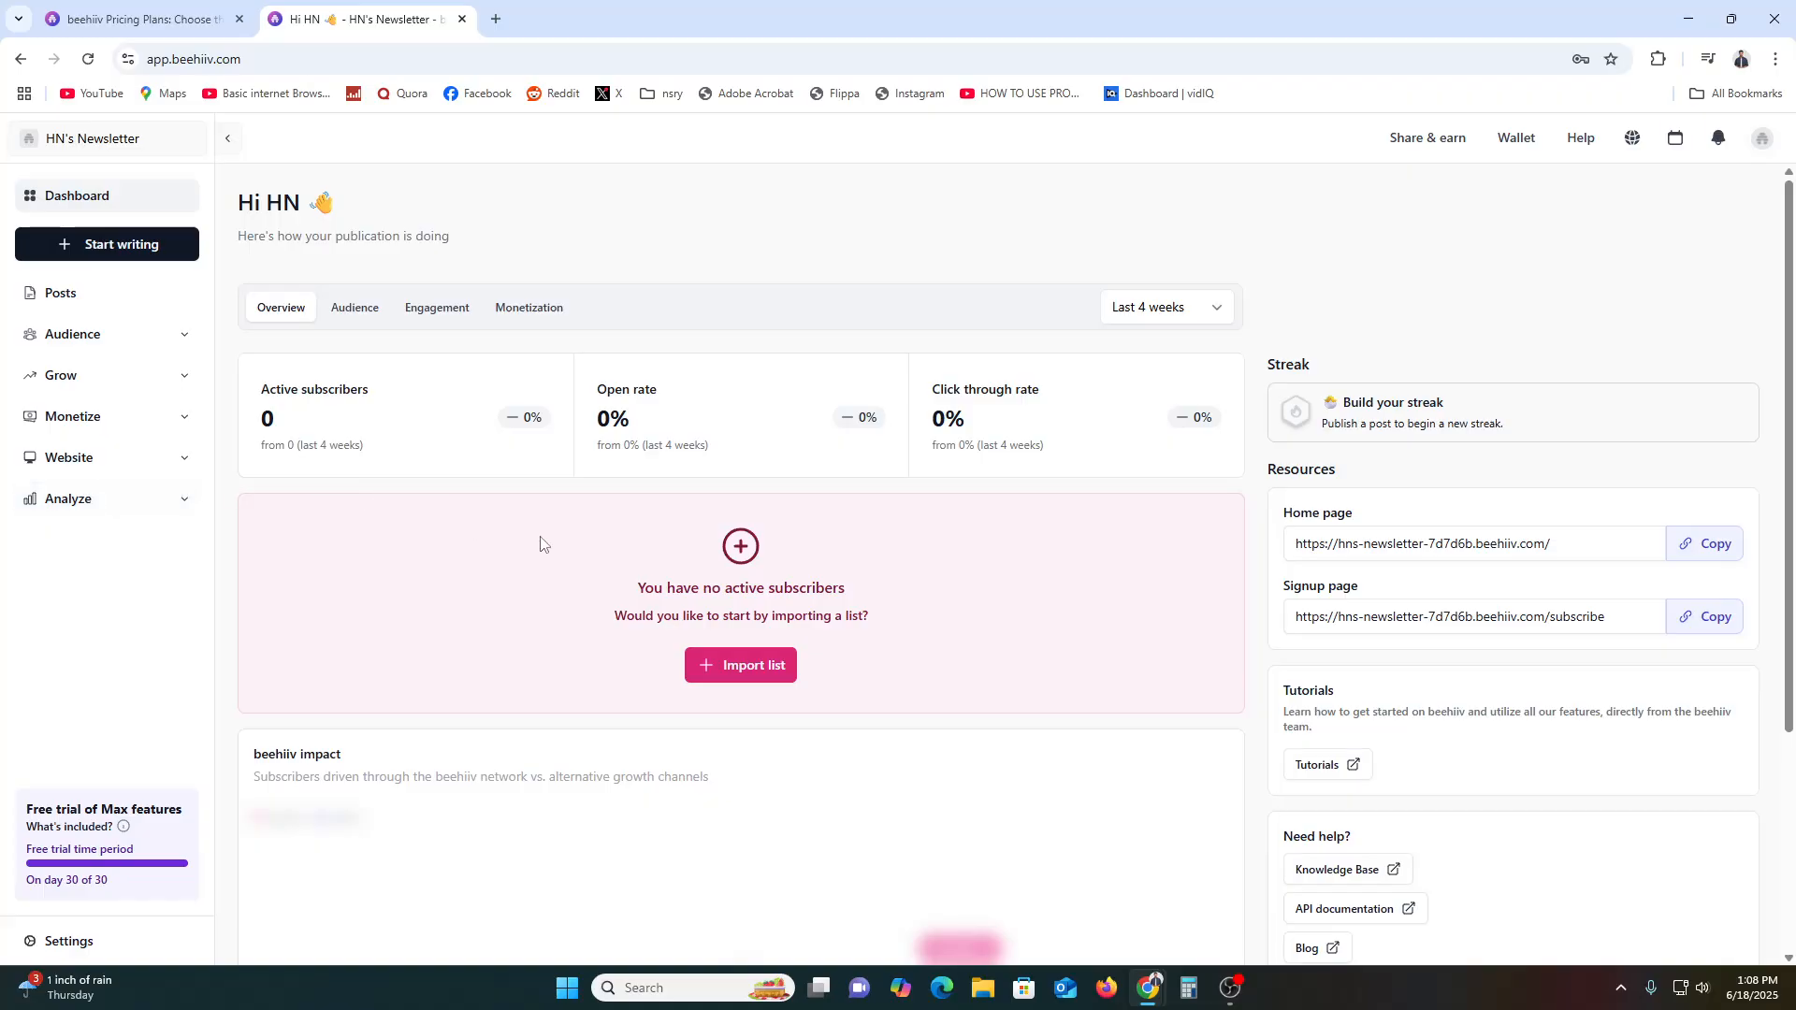
left_click(123, 252)
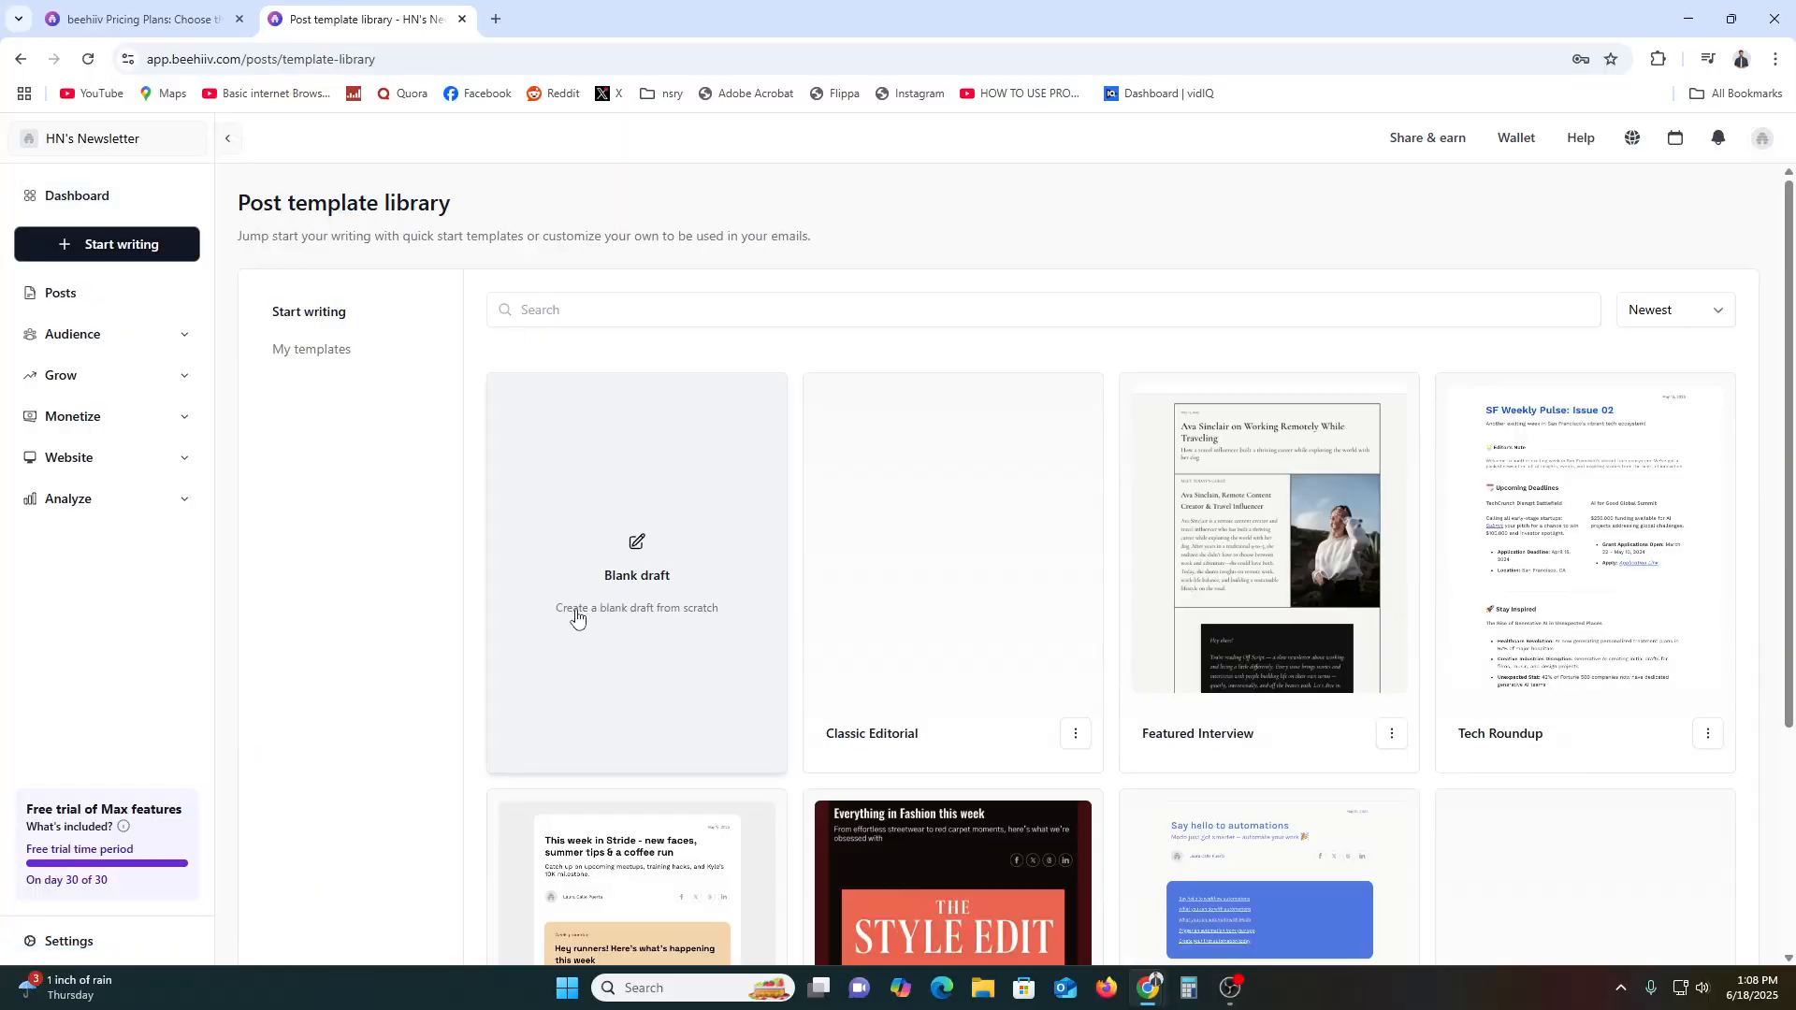
scroll(1019, 610, "down", 6)
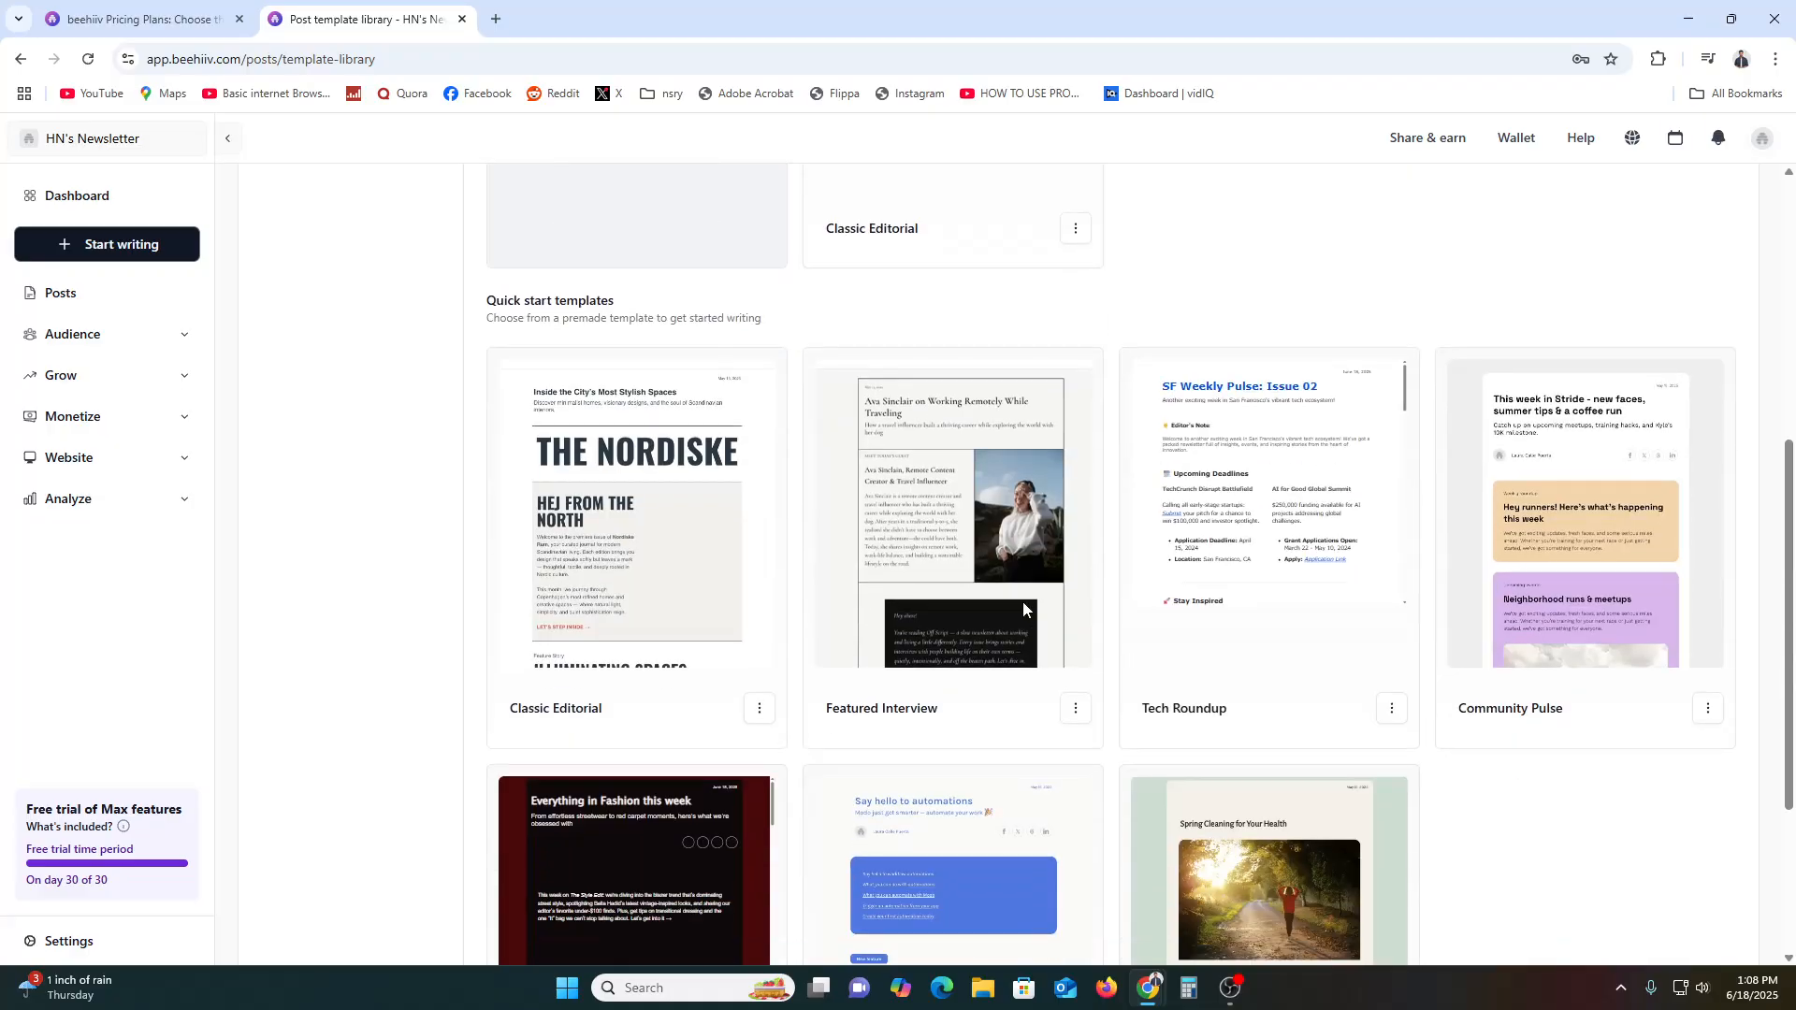
scroll(1023, 615, "up", 1)
scroll(1021, 615, "up", 5)
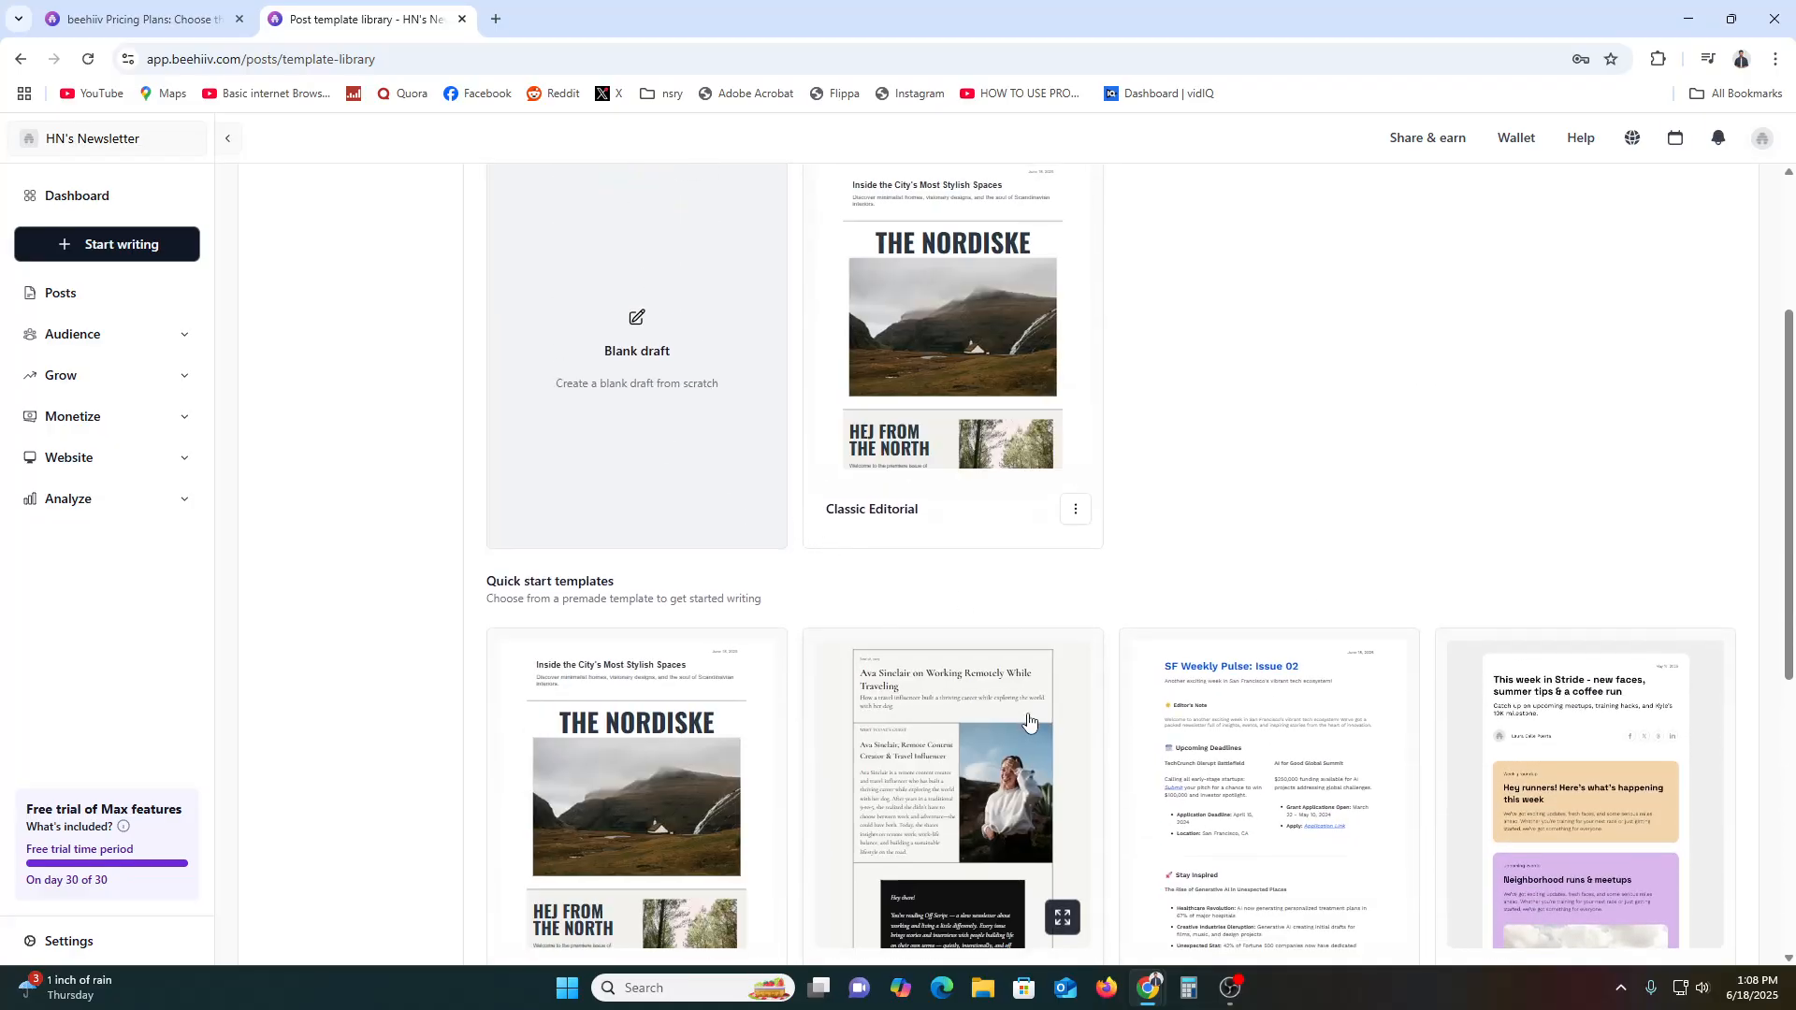
scroll(973, 750, "up", 1)
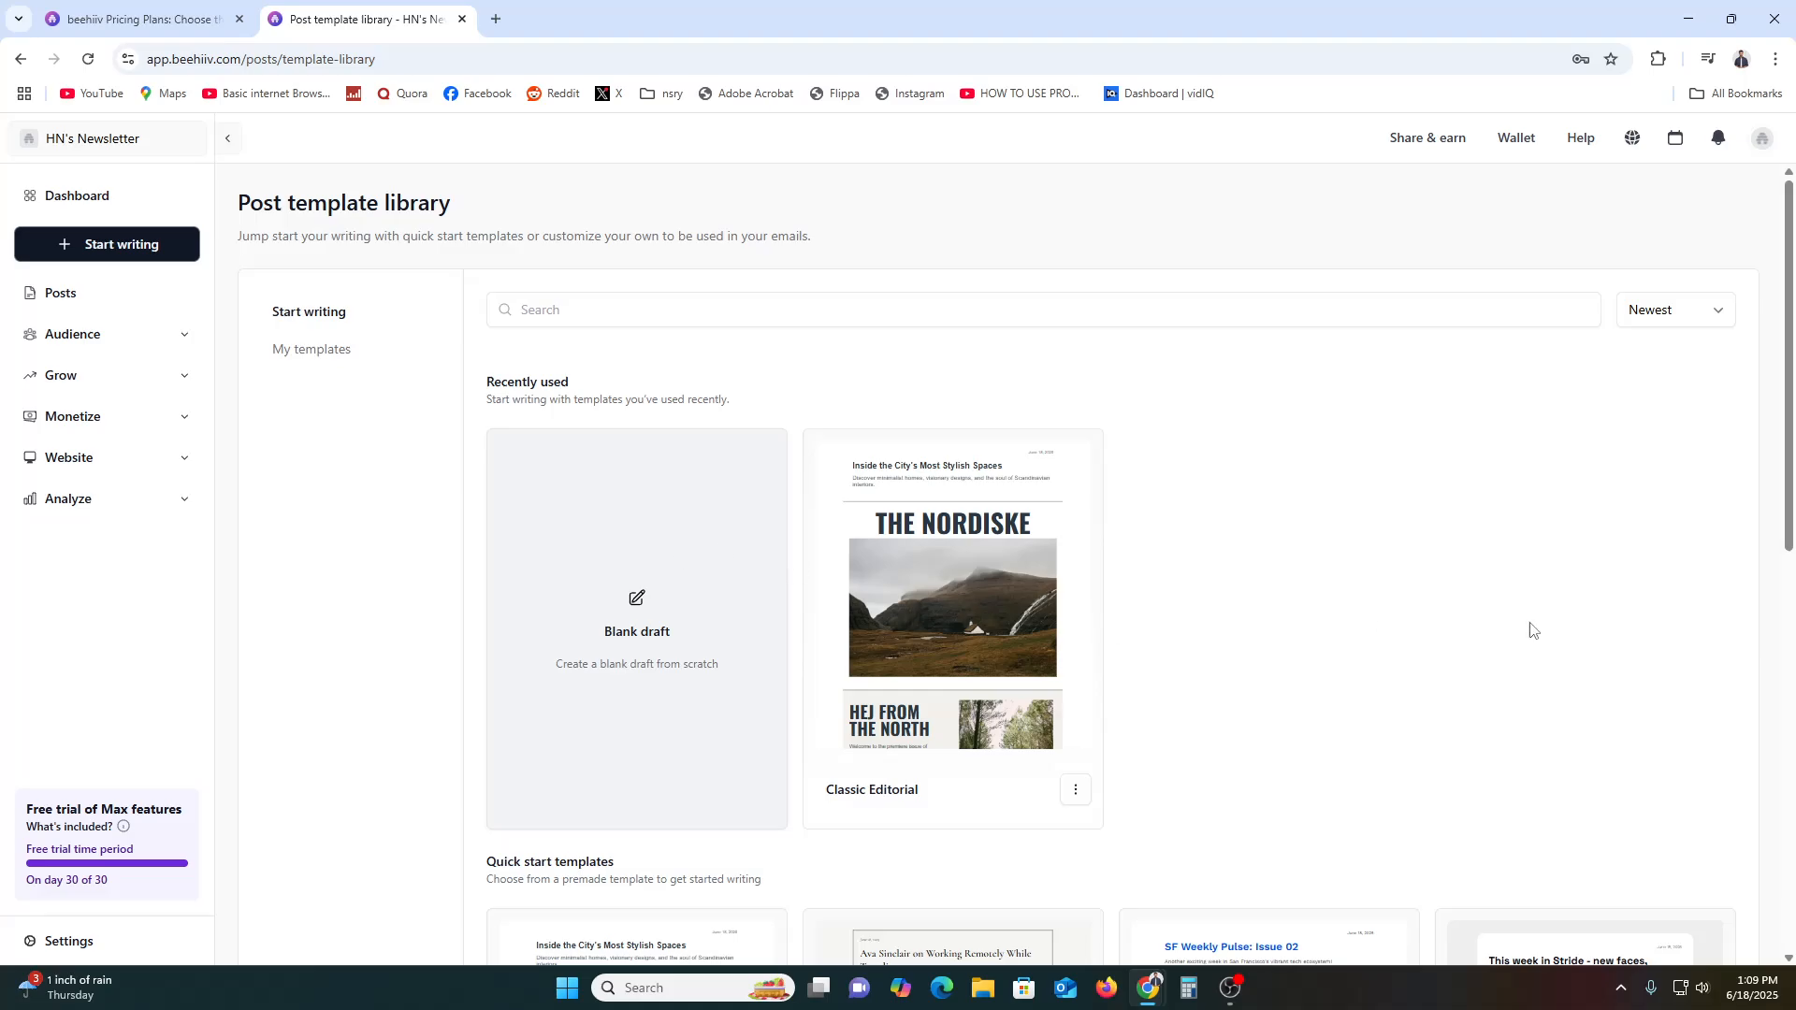
scroll(1544, 629, "down", 6)
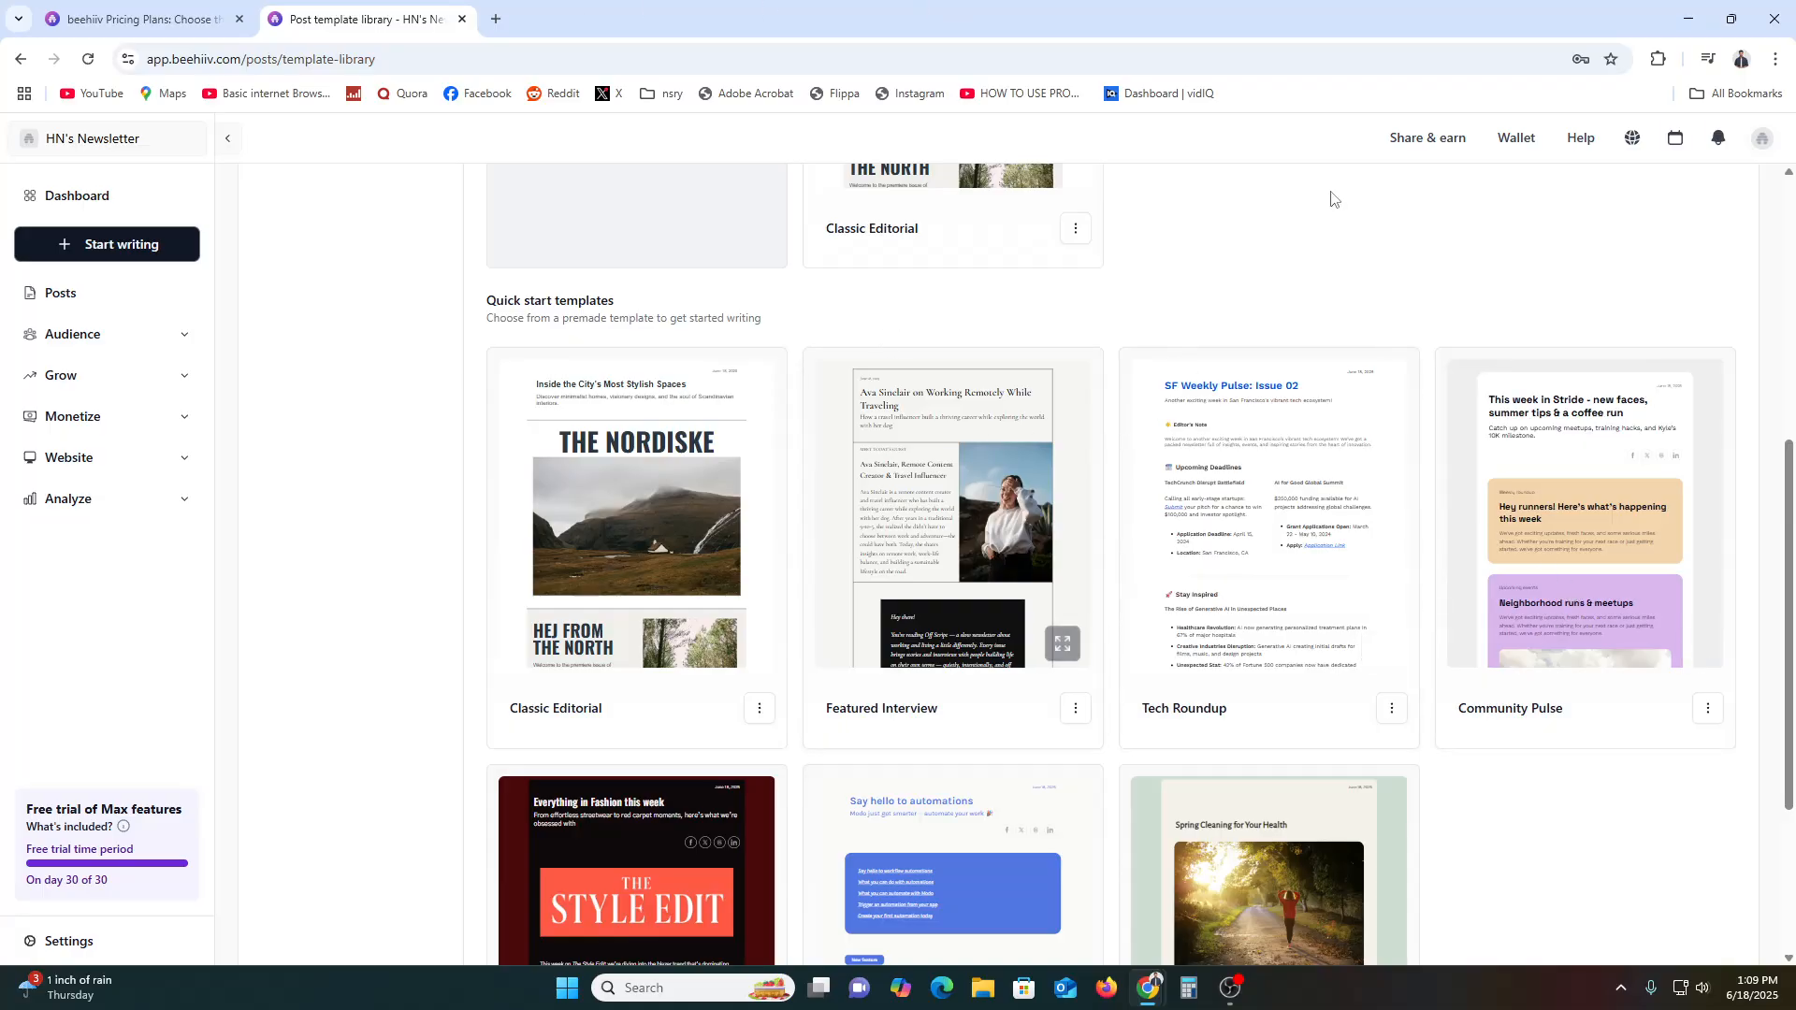
Go to the publication settings and open the form for creating a new publication
left_click(34, 945)
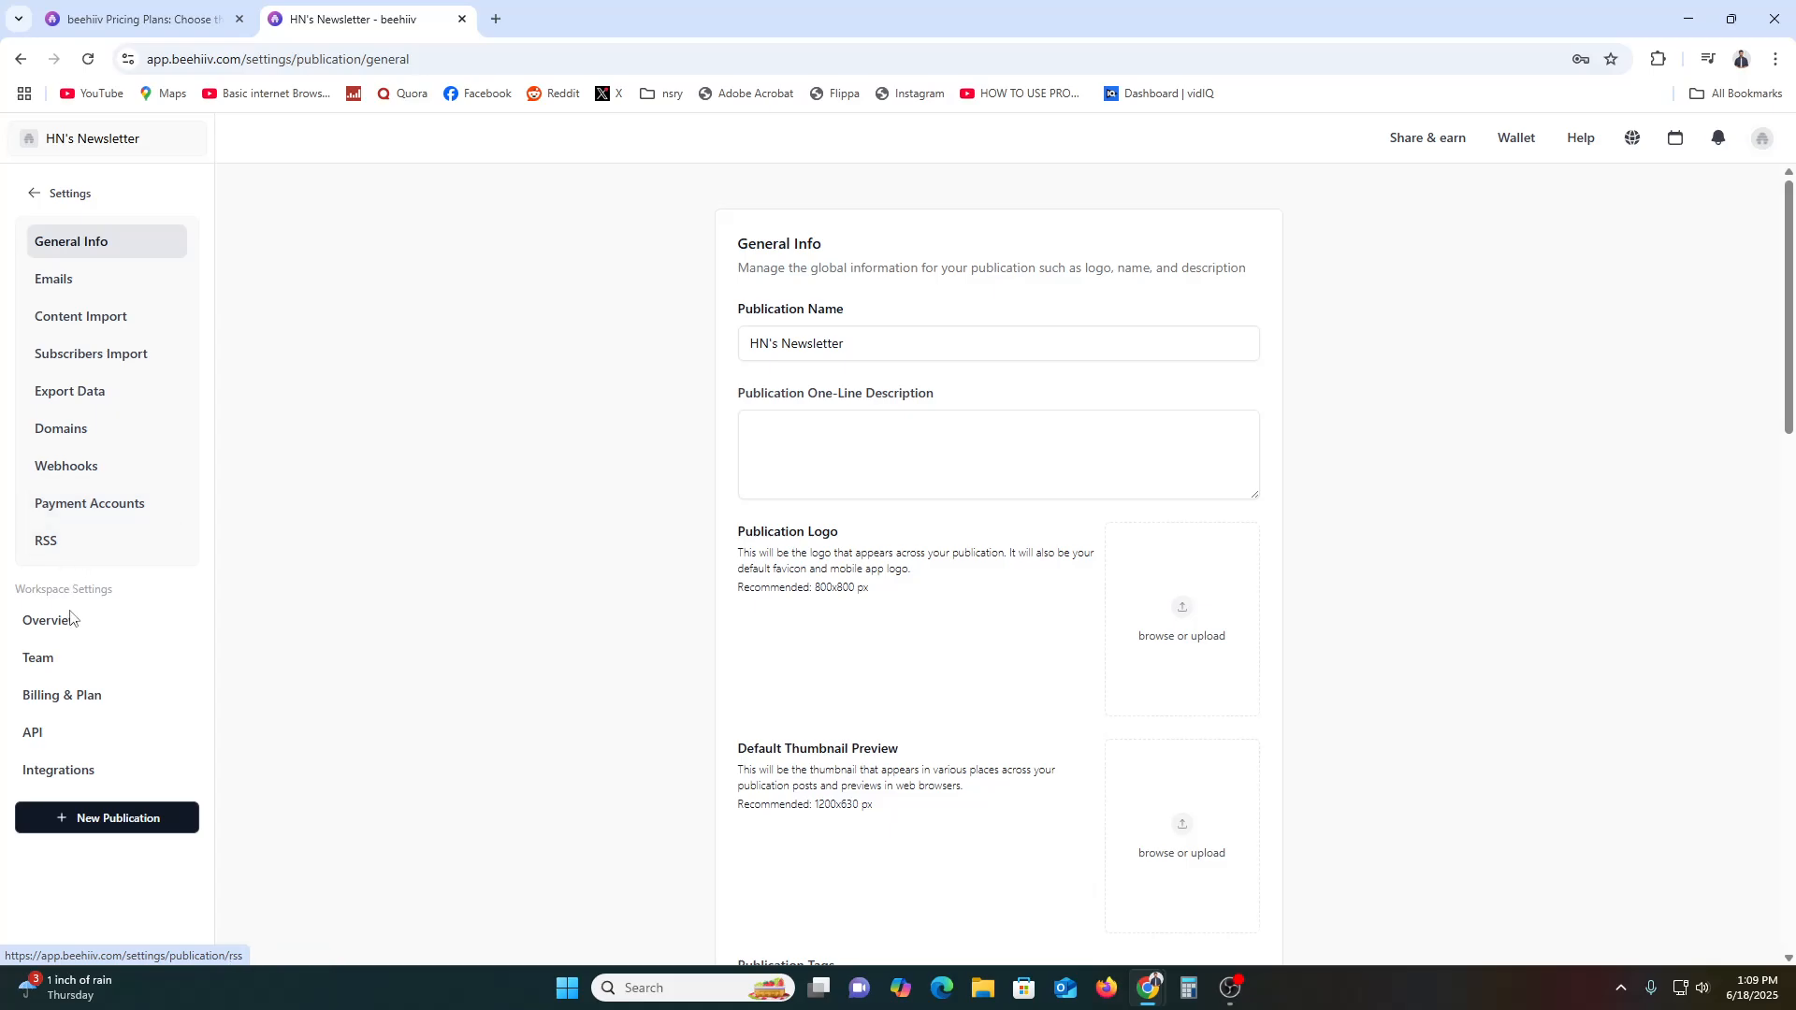
left_click(108, 826)
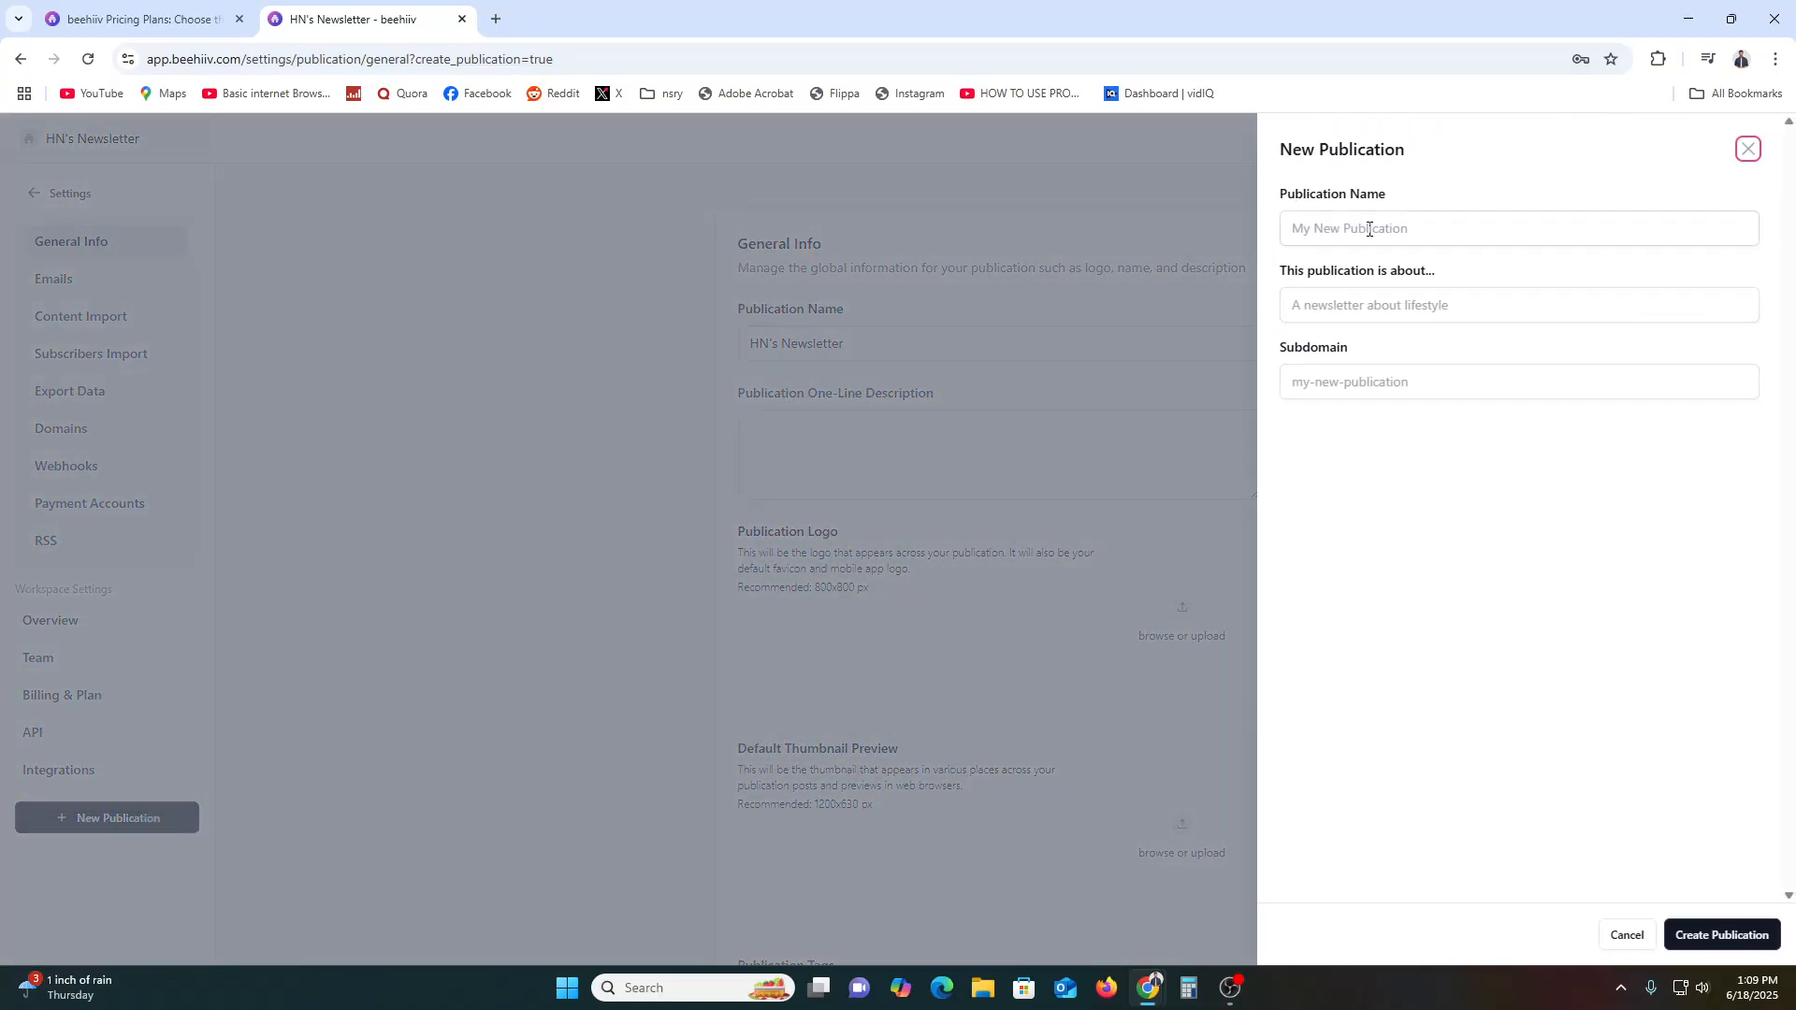
left_click(1351, 315)
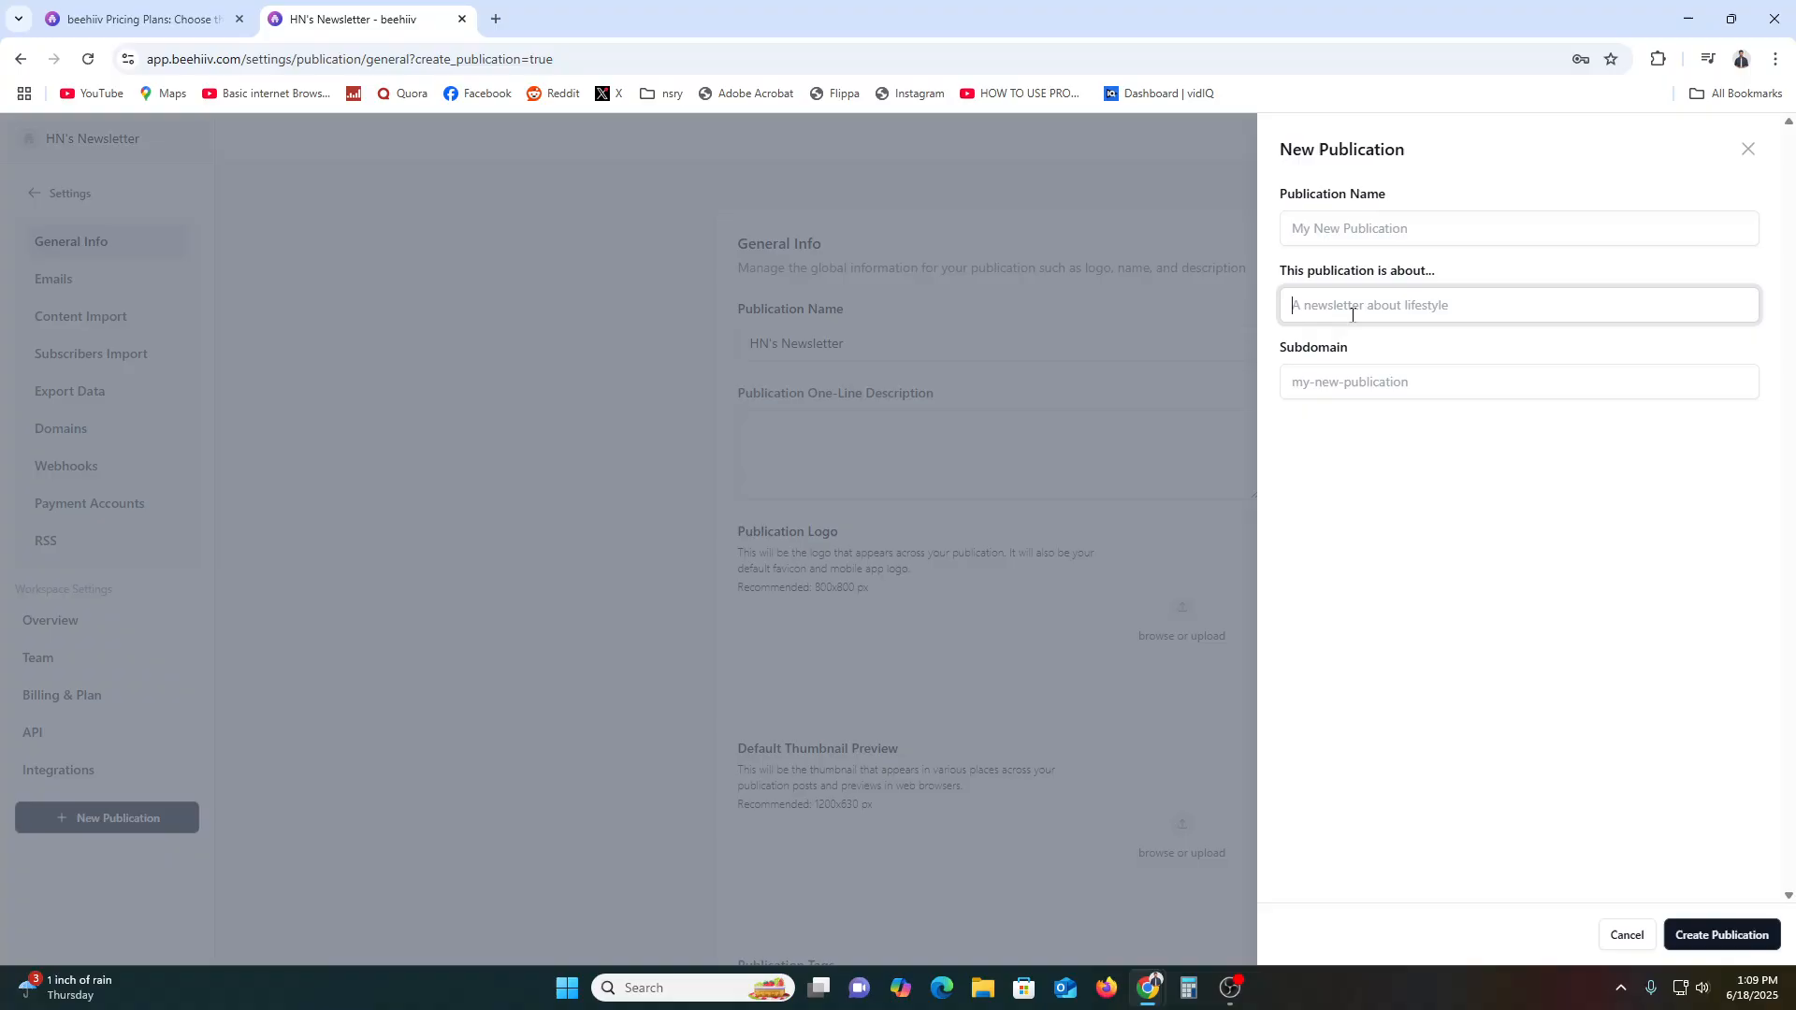
left_click(1336, 386)
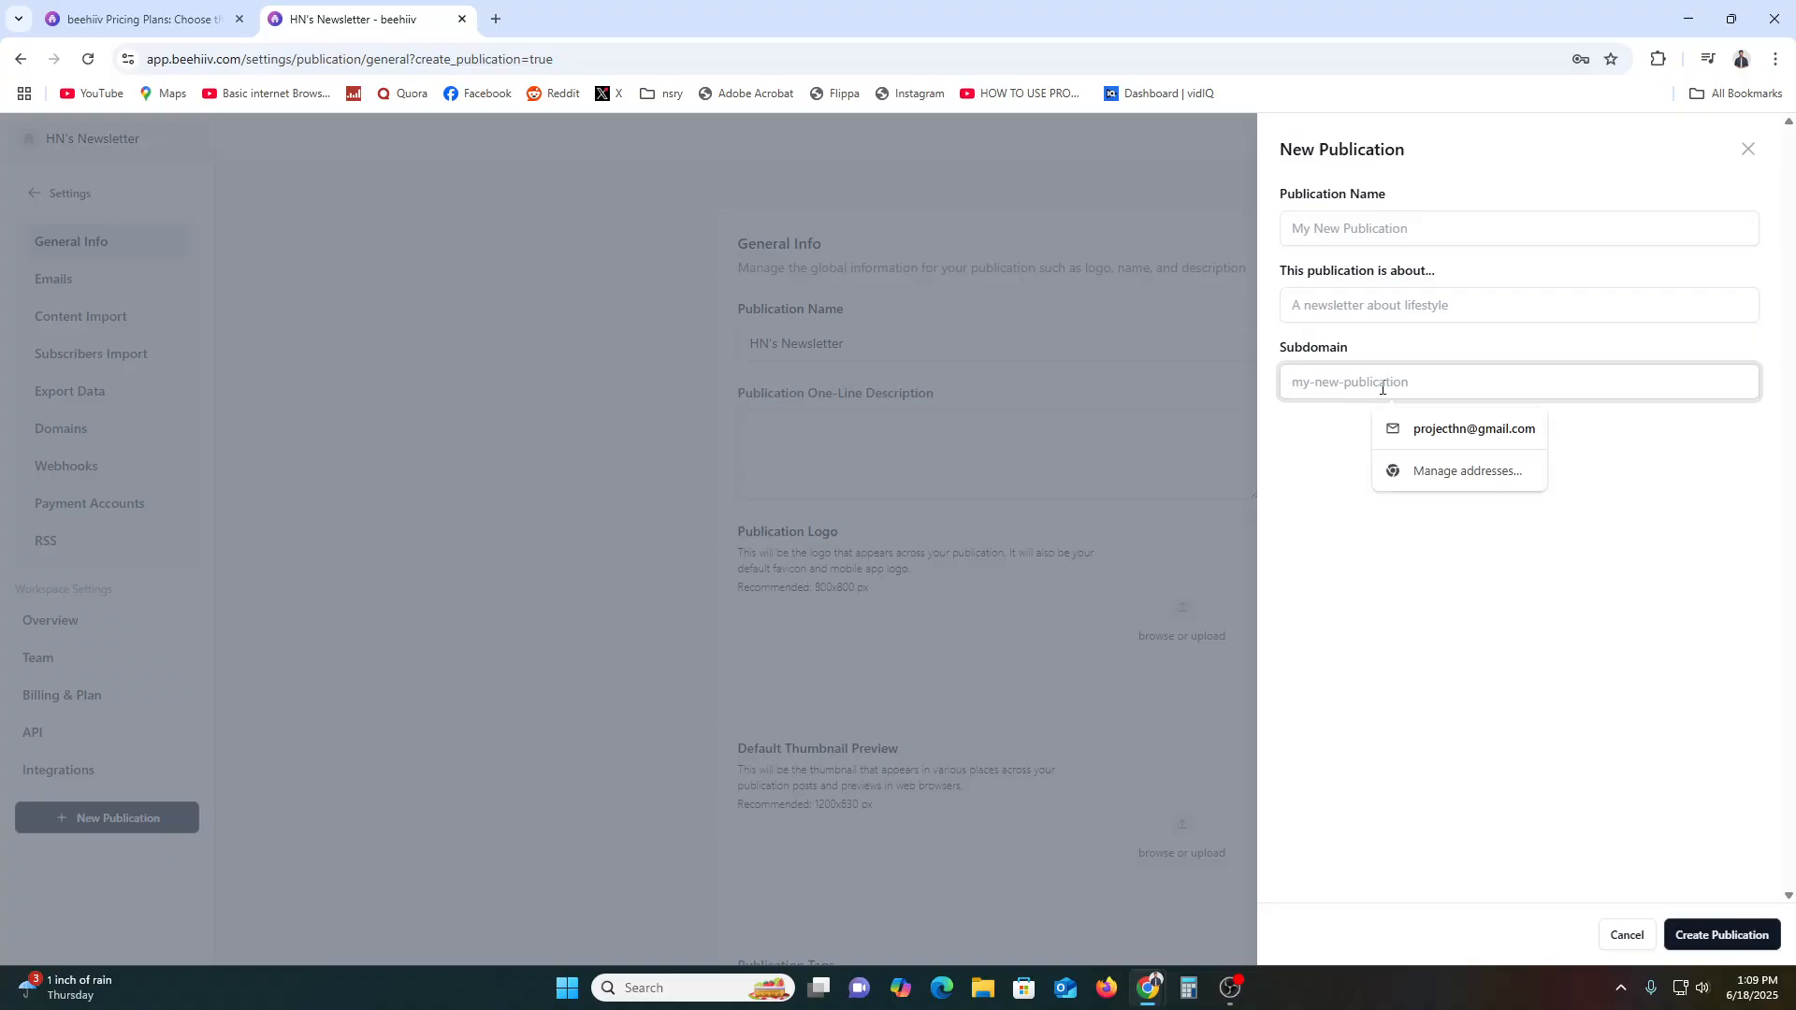
left_click(1399, 716)
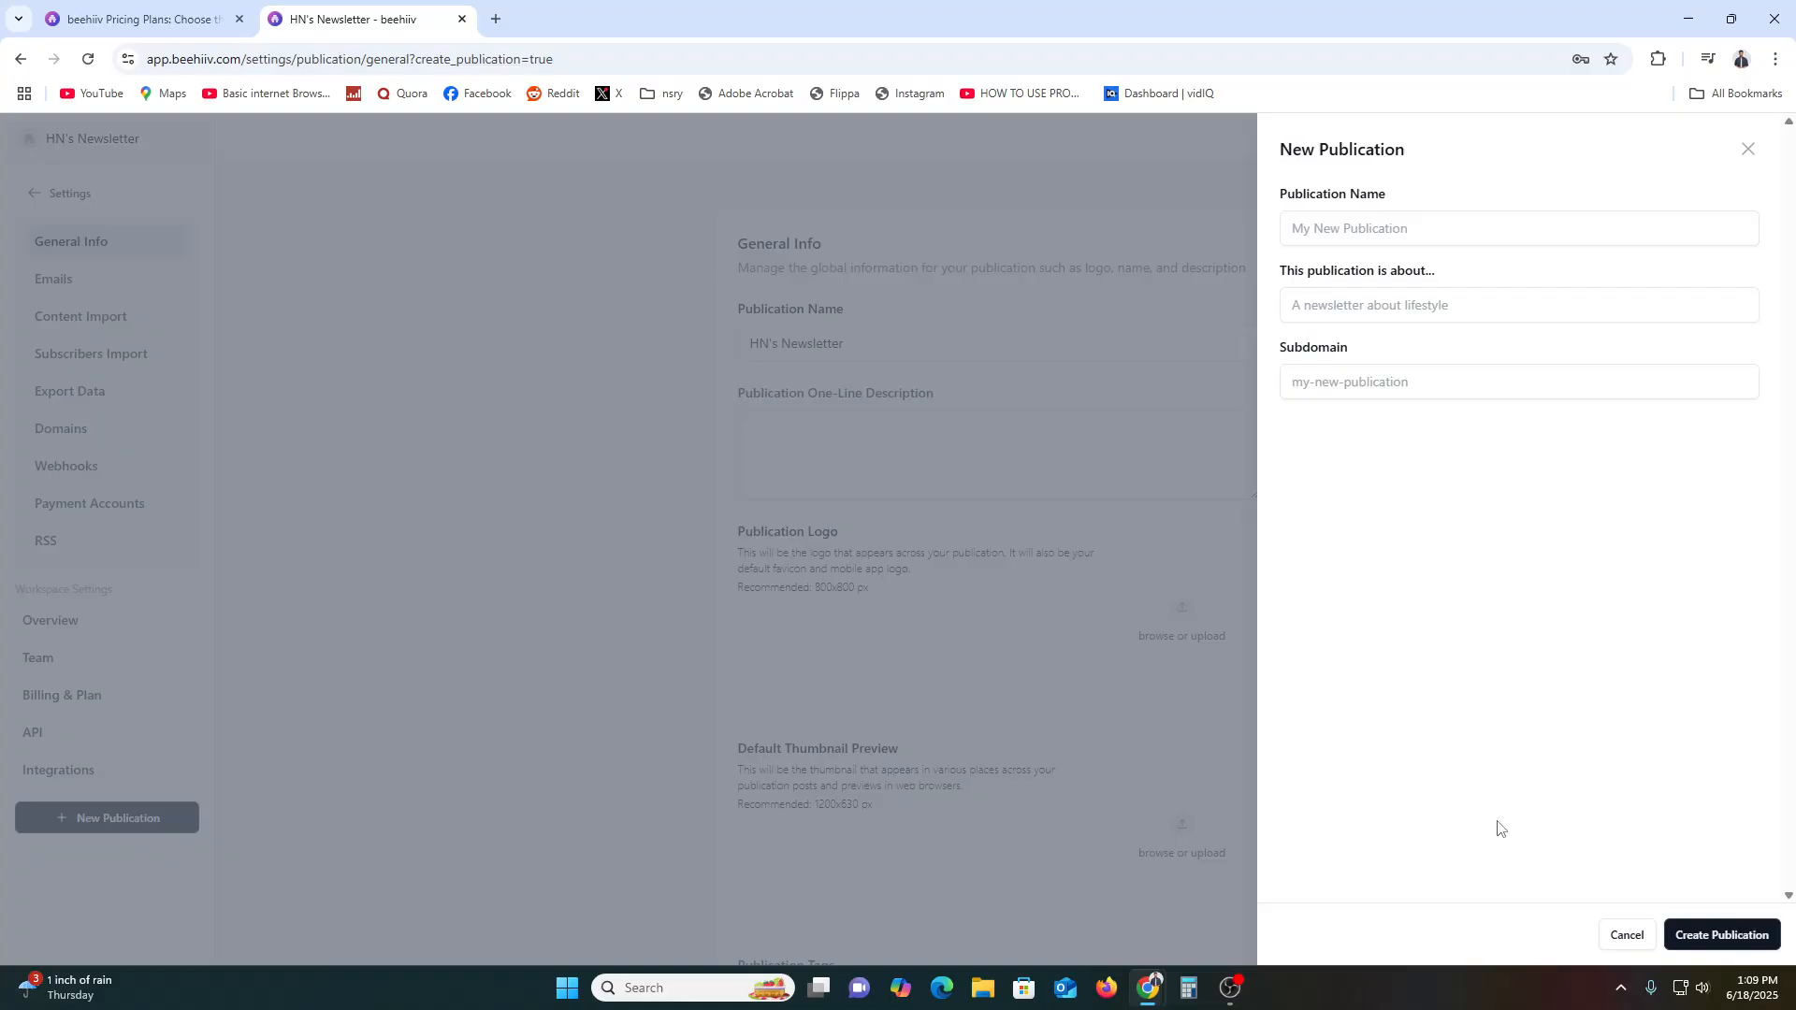
Create a publication named with the owner's full name, described as "WRITING SOCIAL LIFE", with a subdomain based on the owner's first name
left_click(1339, 234)
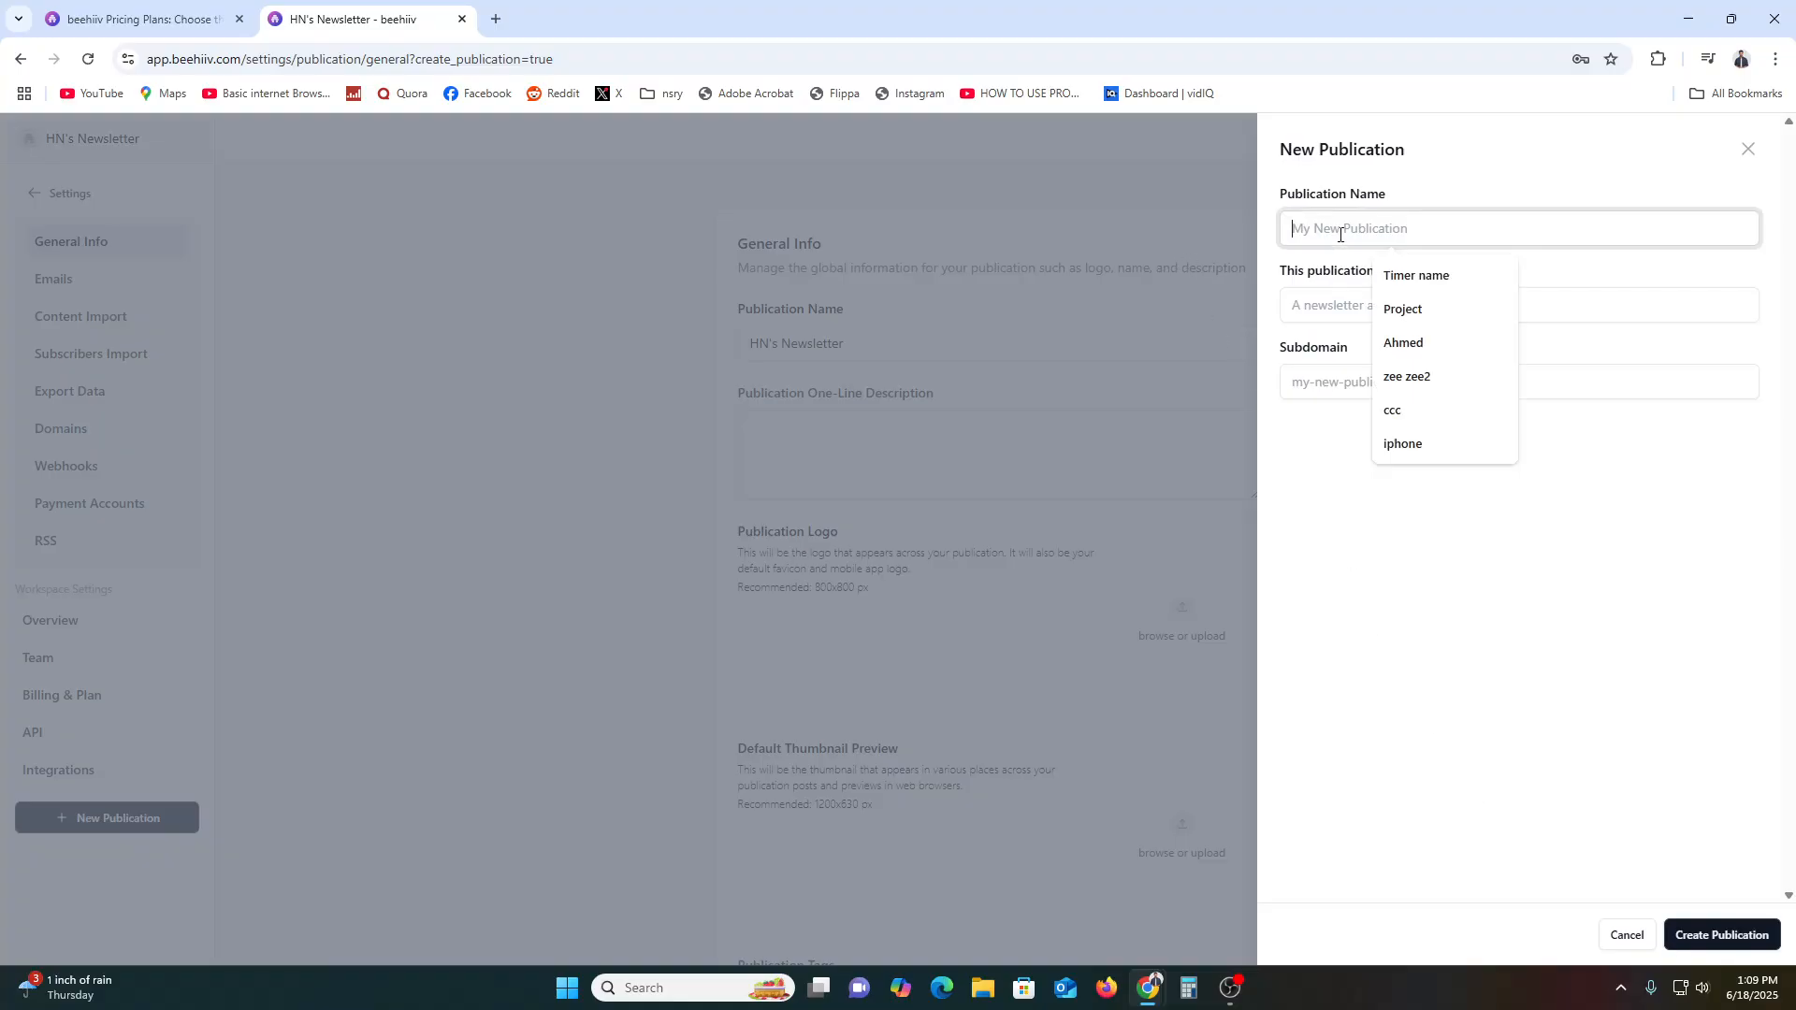
type("MAHIM")
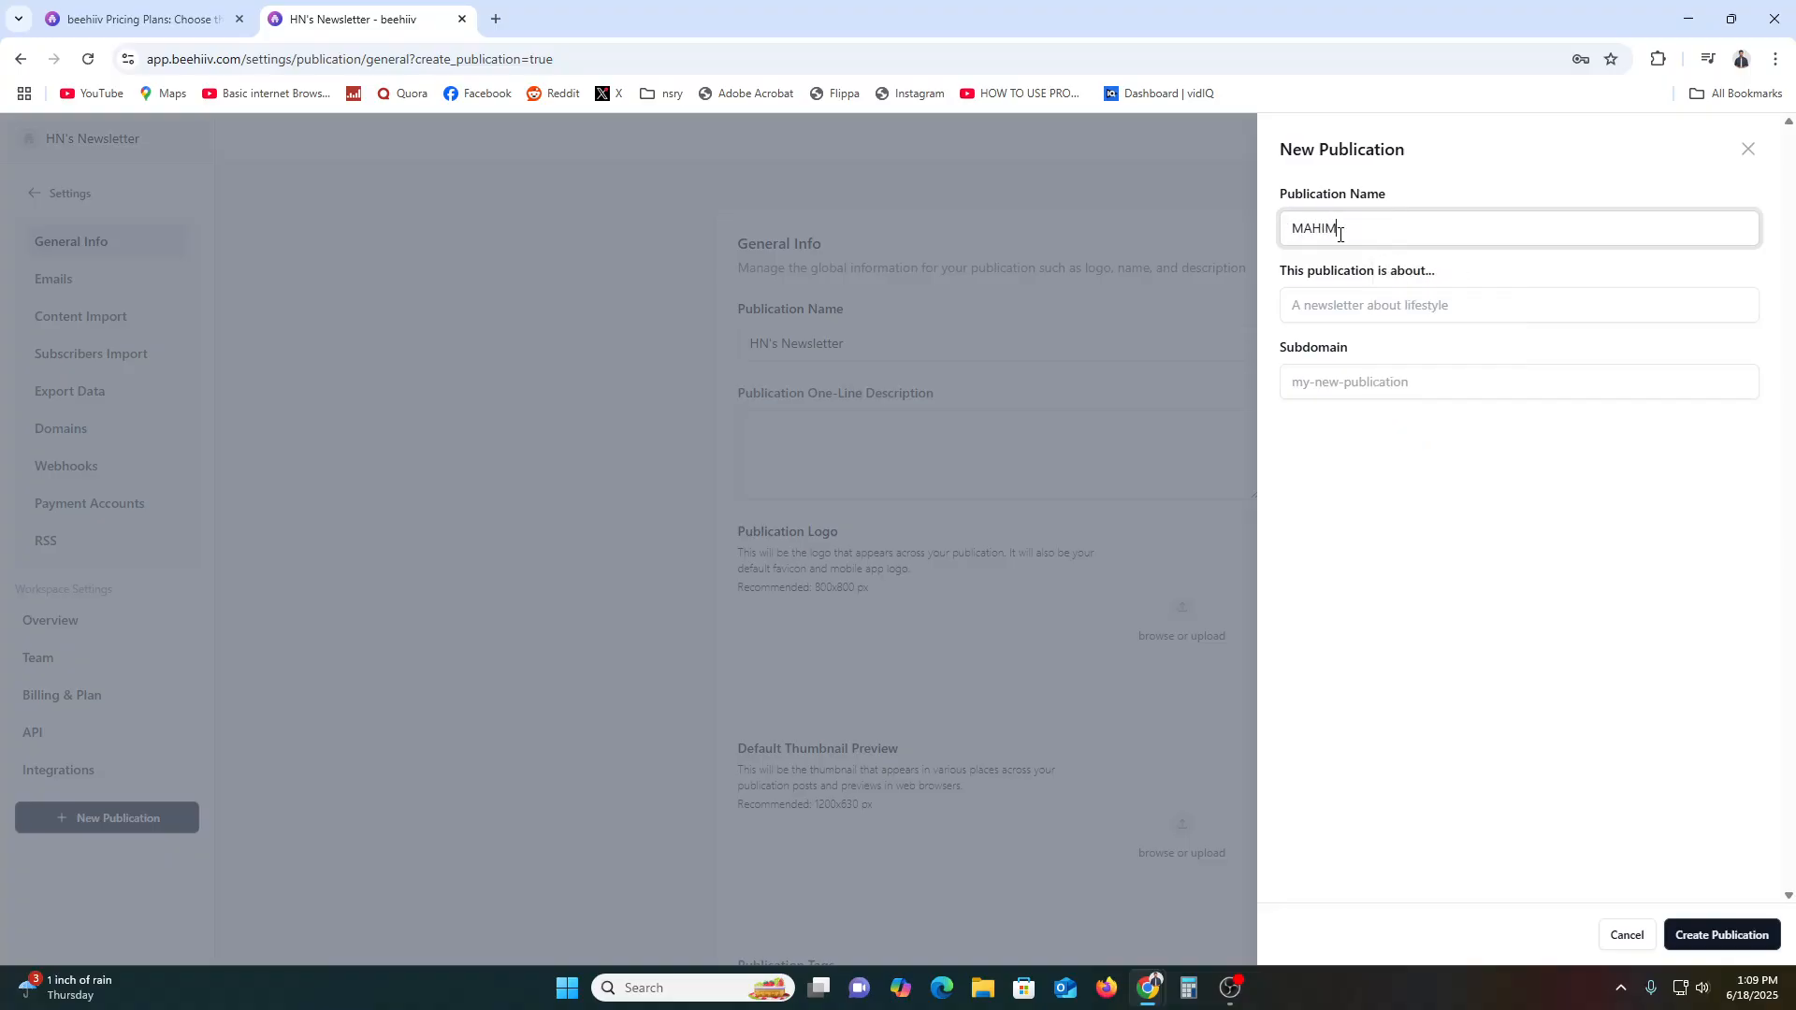
type(" RAHMAN")
left_click(1336, 310)
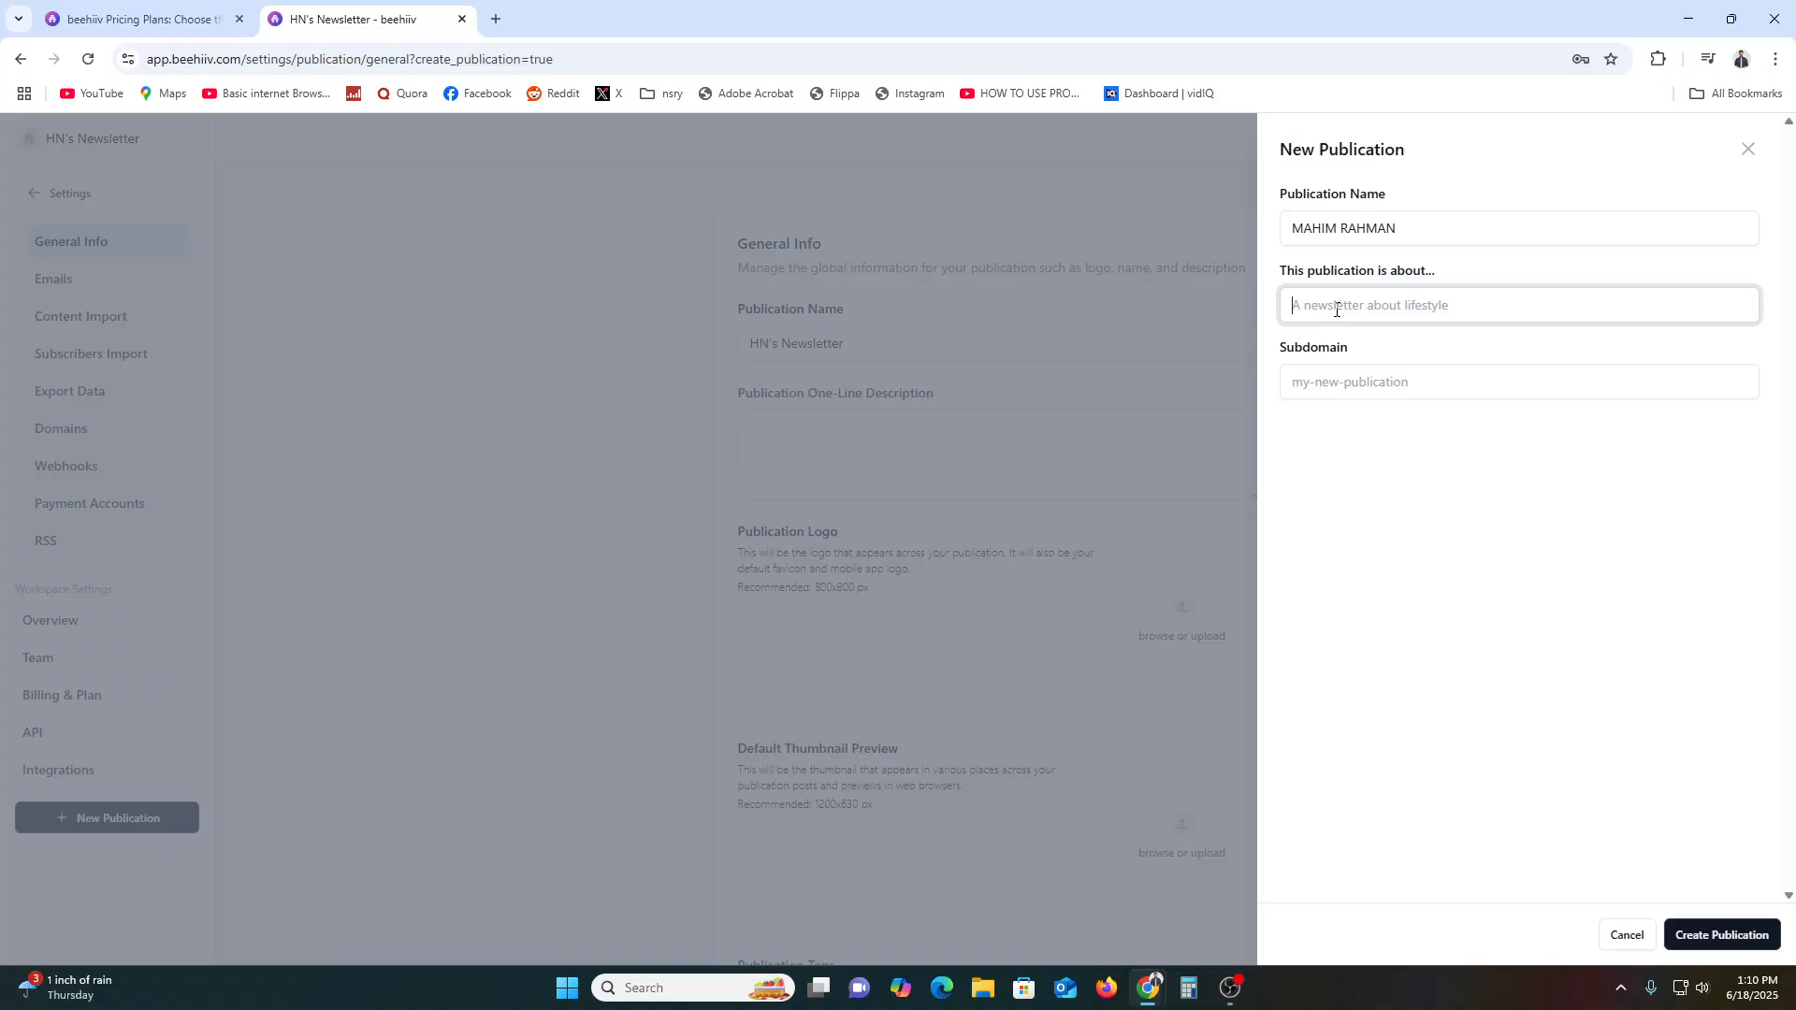
type("WRITING SOCIAL LIFE")
left_click(1376, 384)
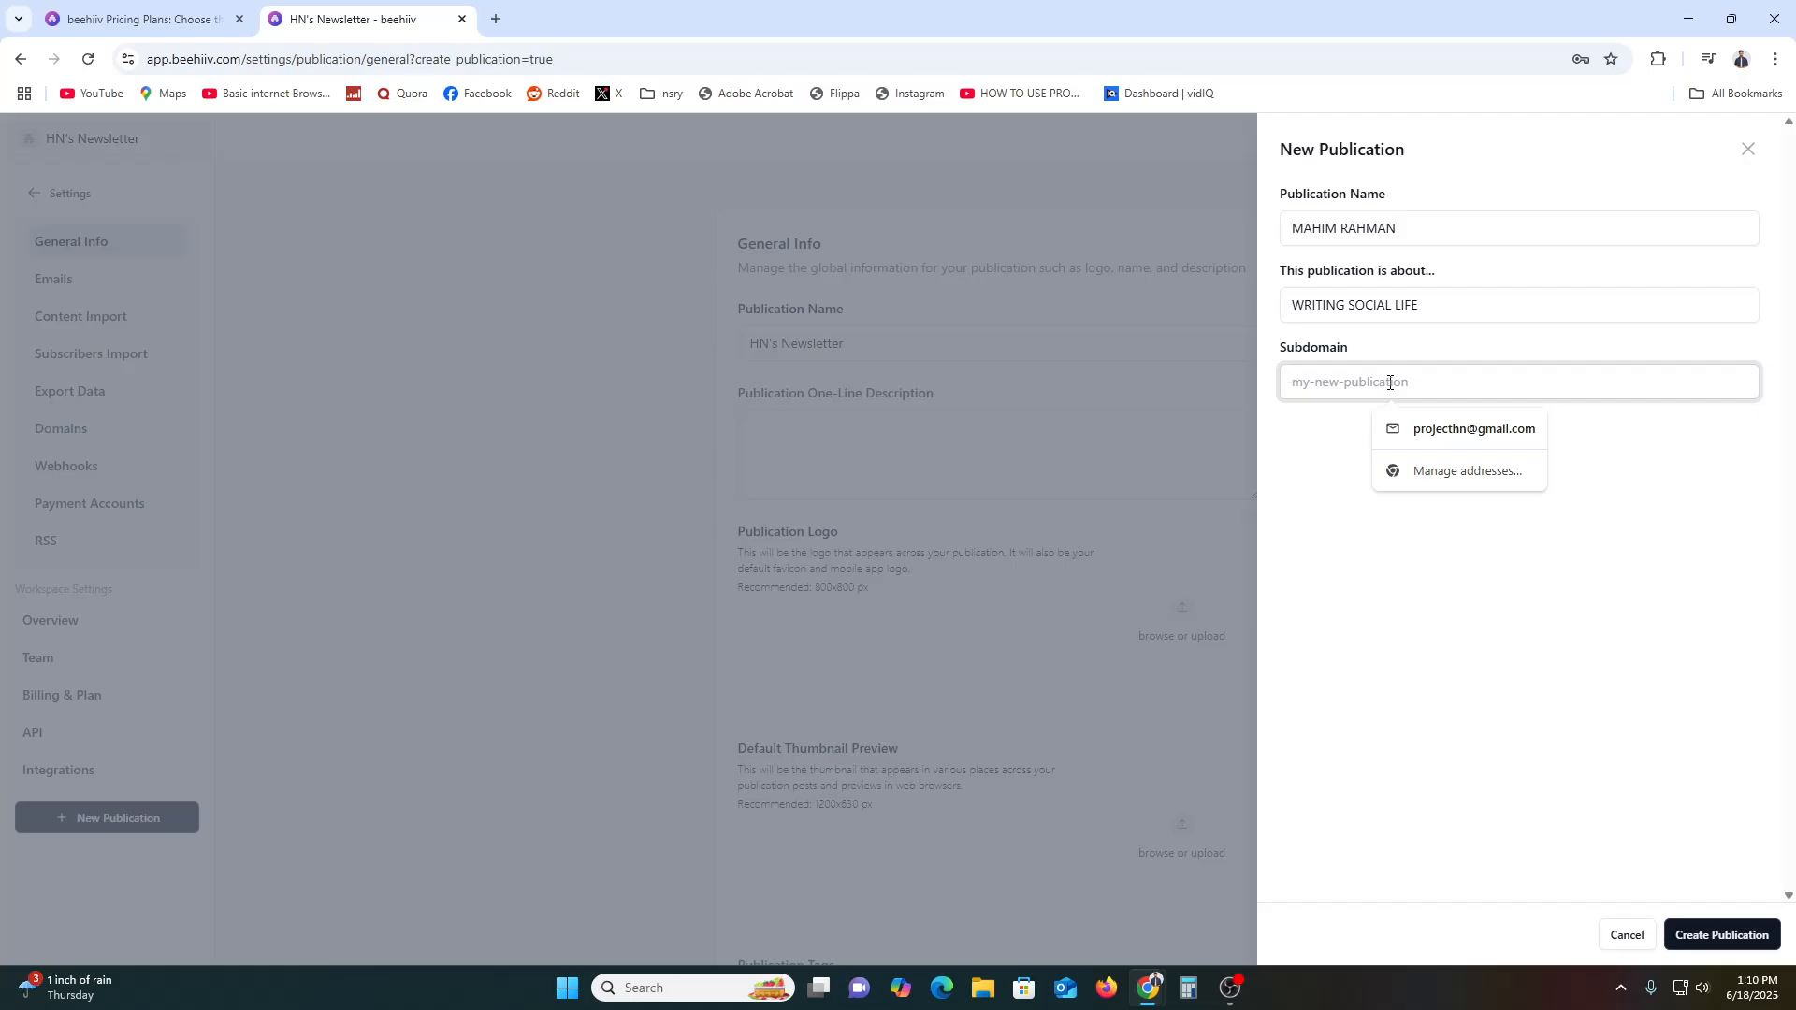
type("mahim-life-social")
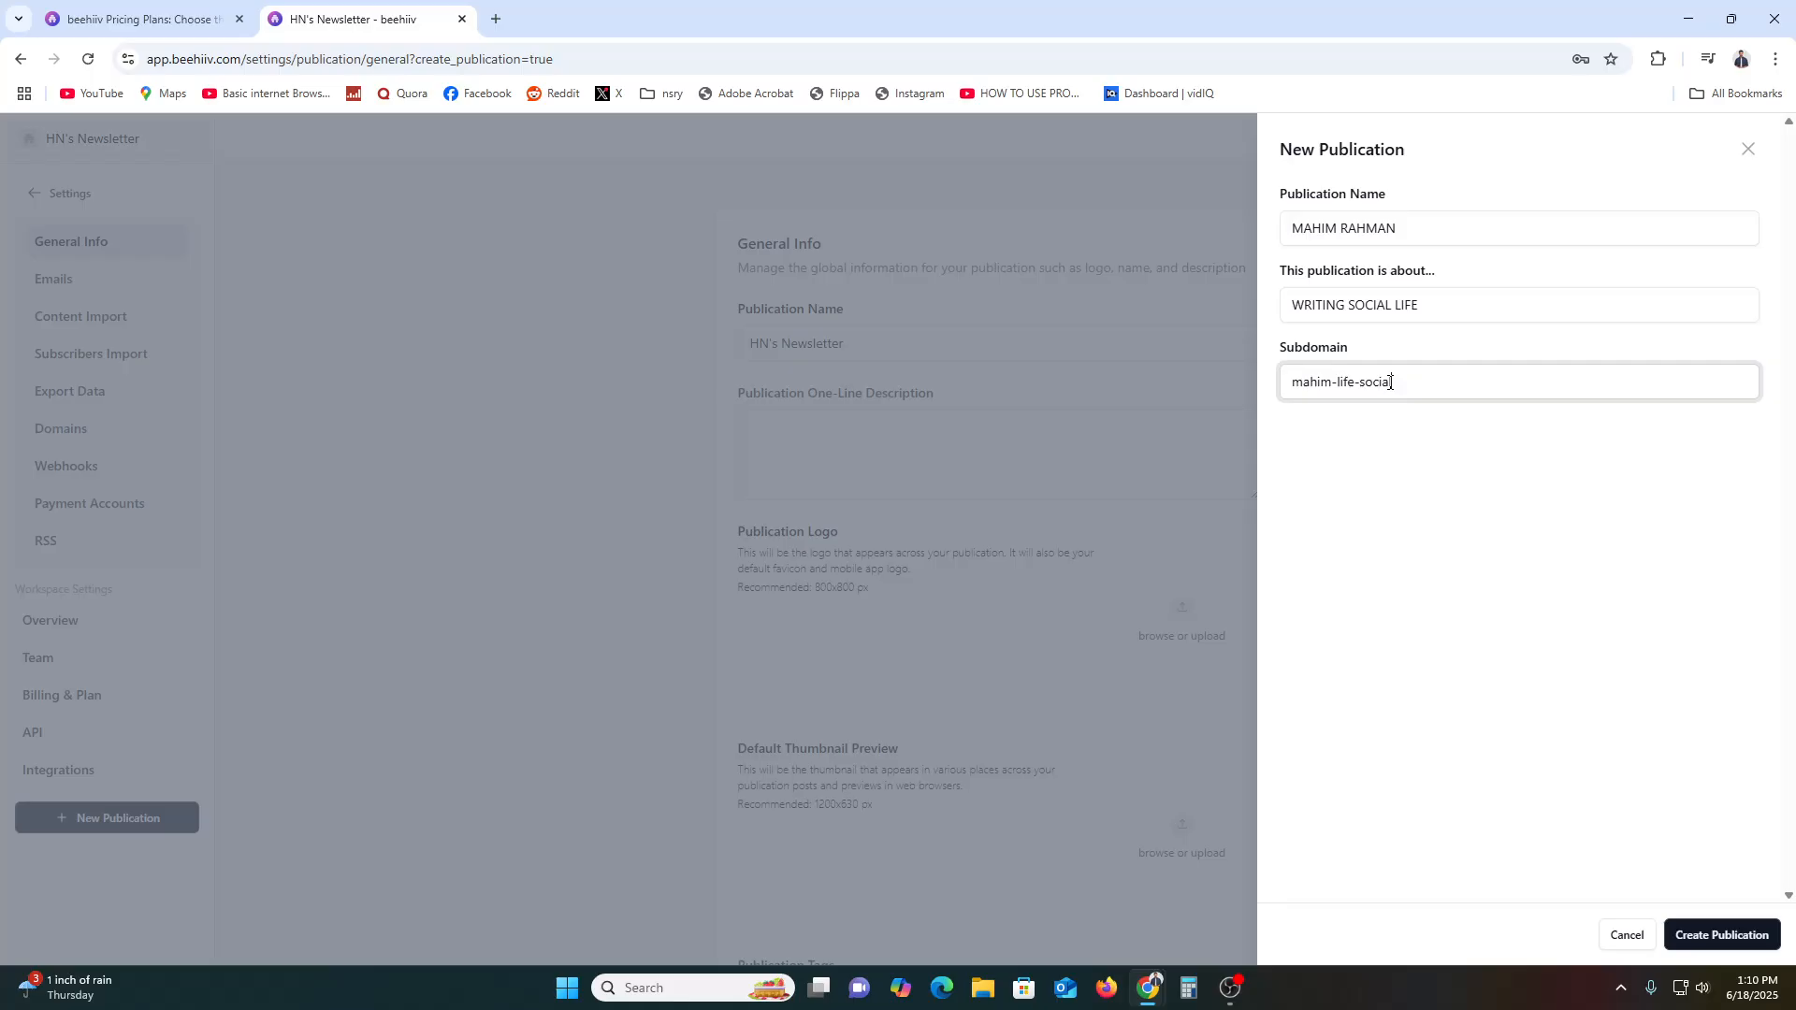
left_click(1723, 937)
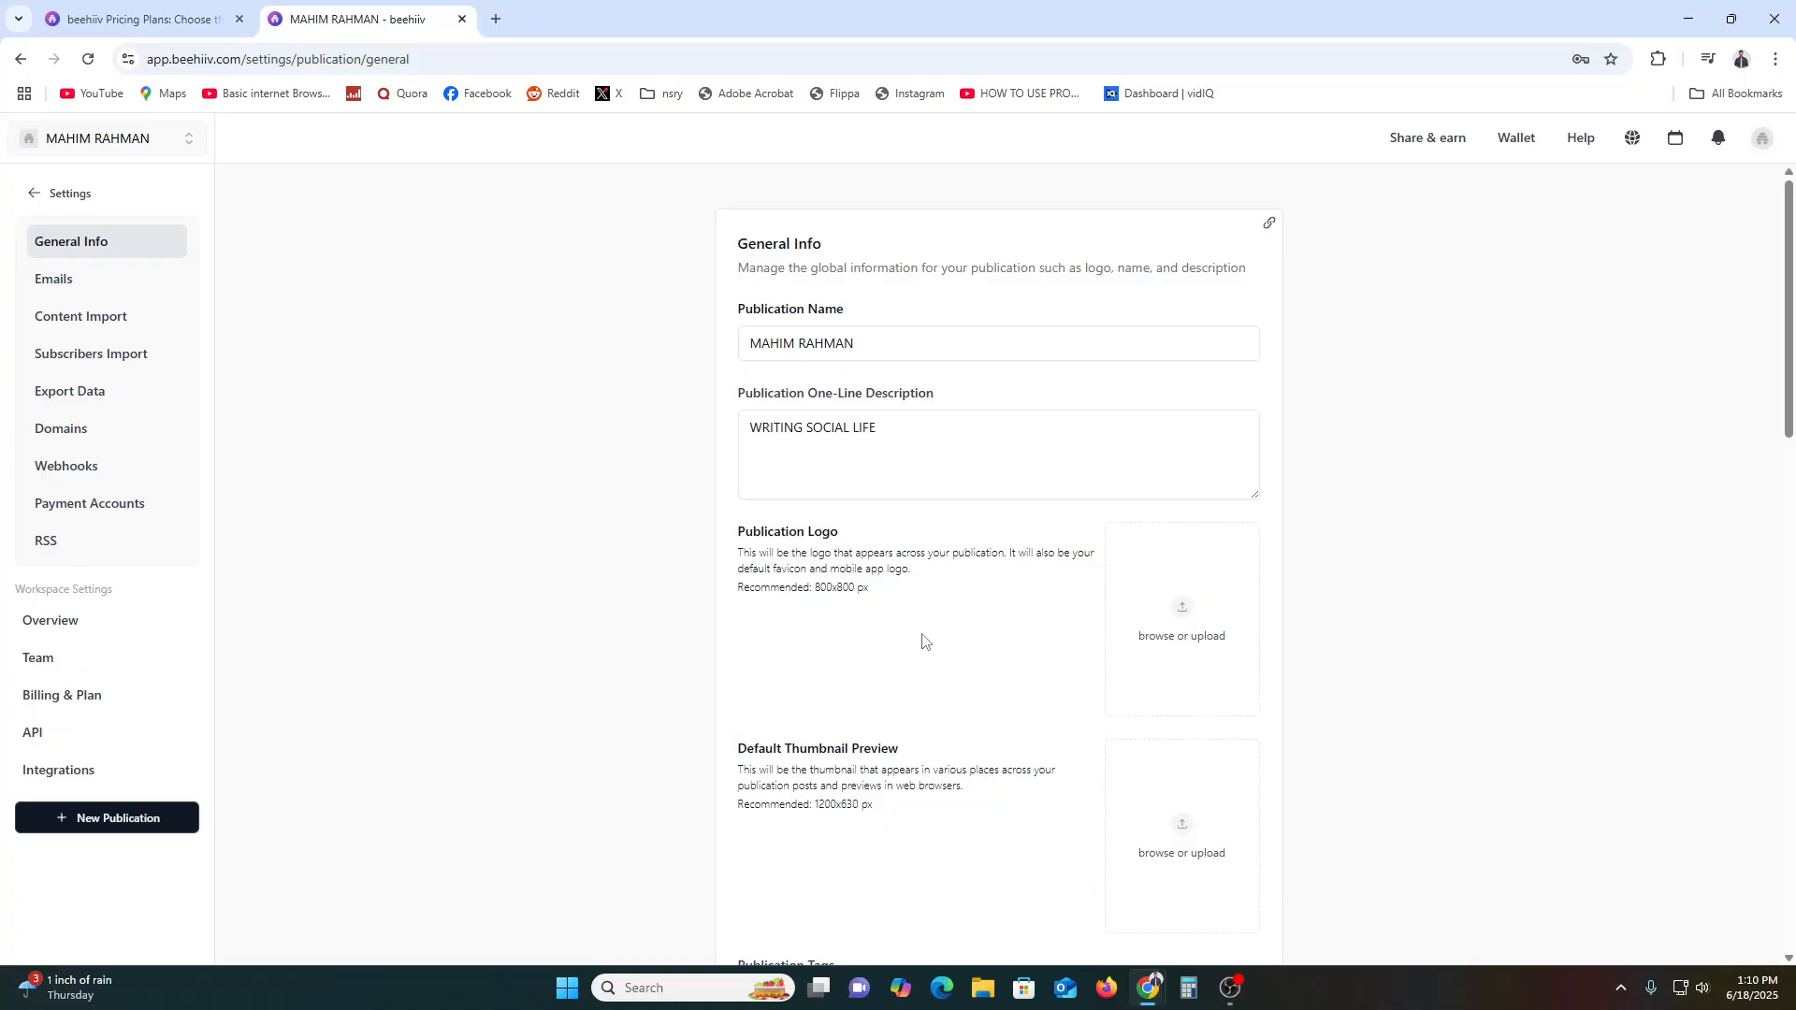
Examine the new publication's general settings, including the publication tags, content access and UTM analytics options
scroll(973, 660, "down", 2)
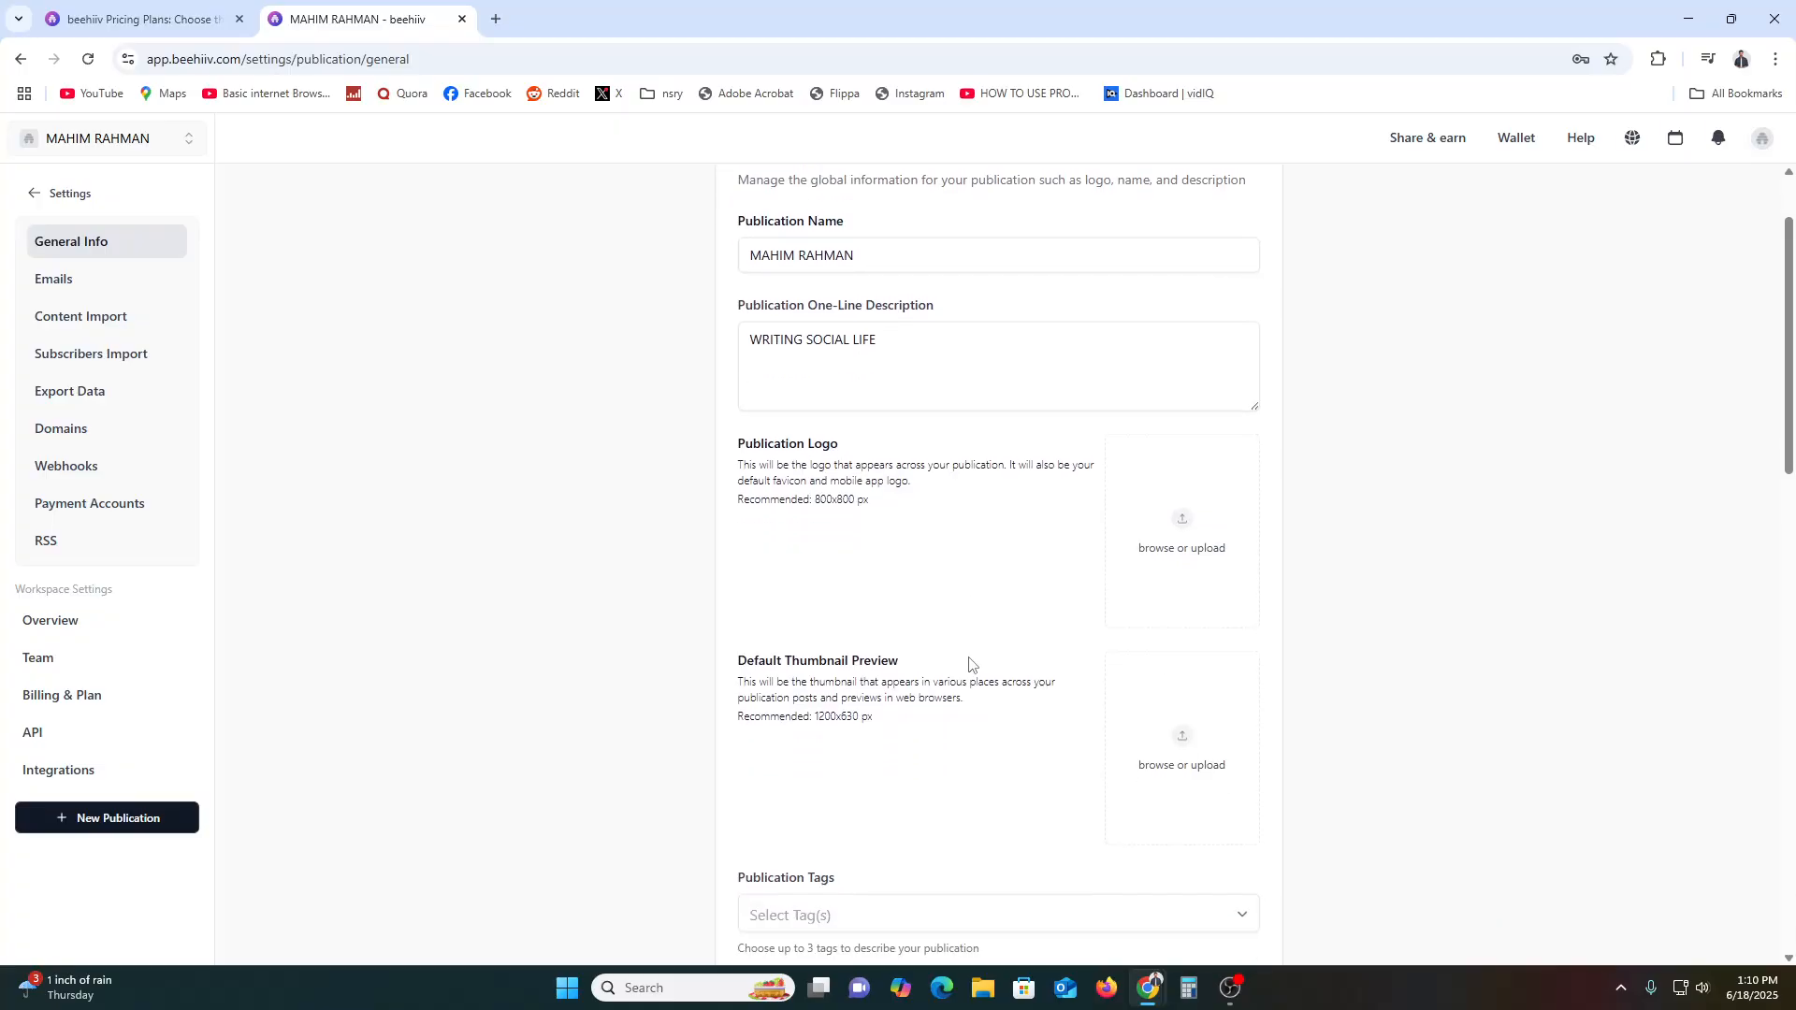
scroll(898, 598, "down", 2)
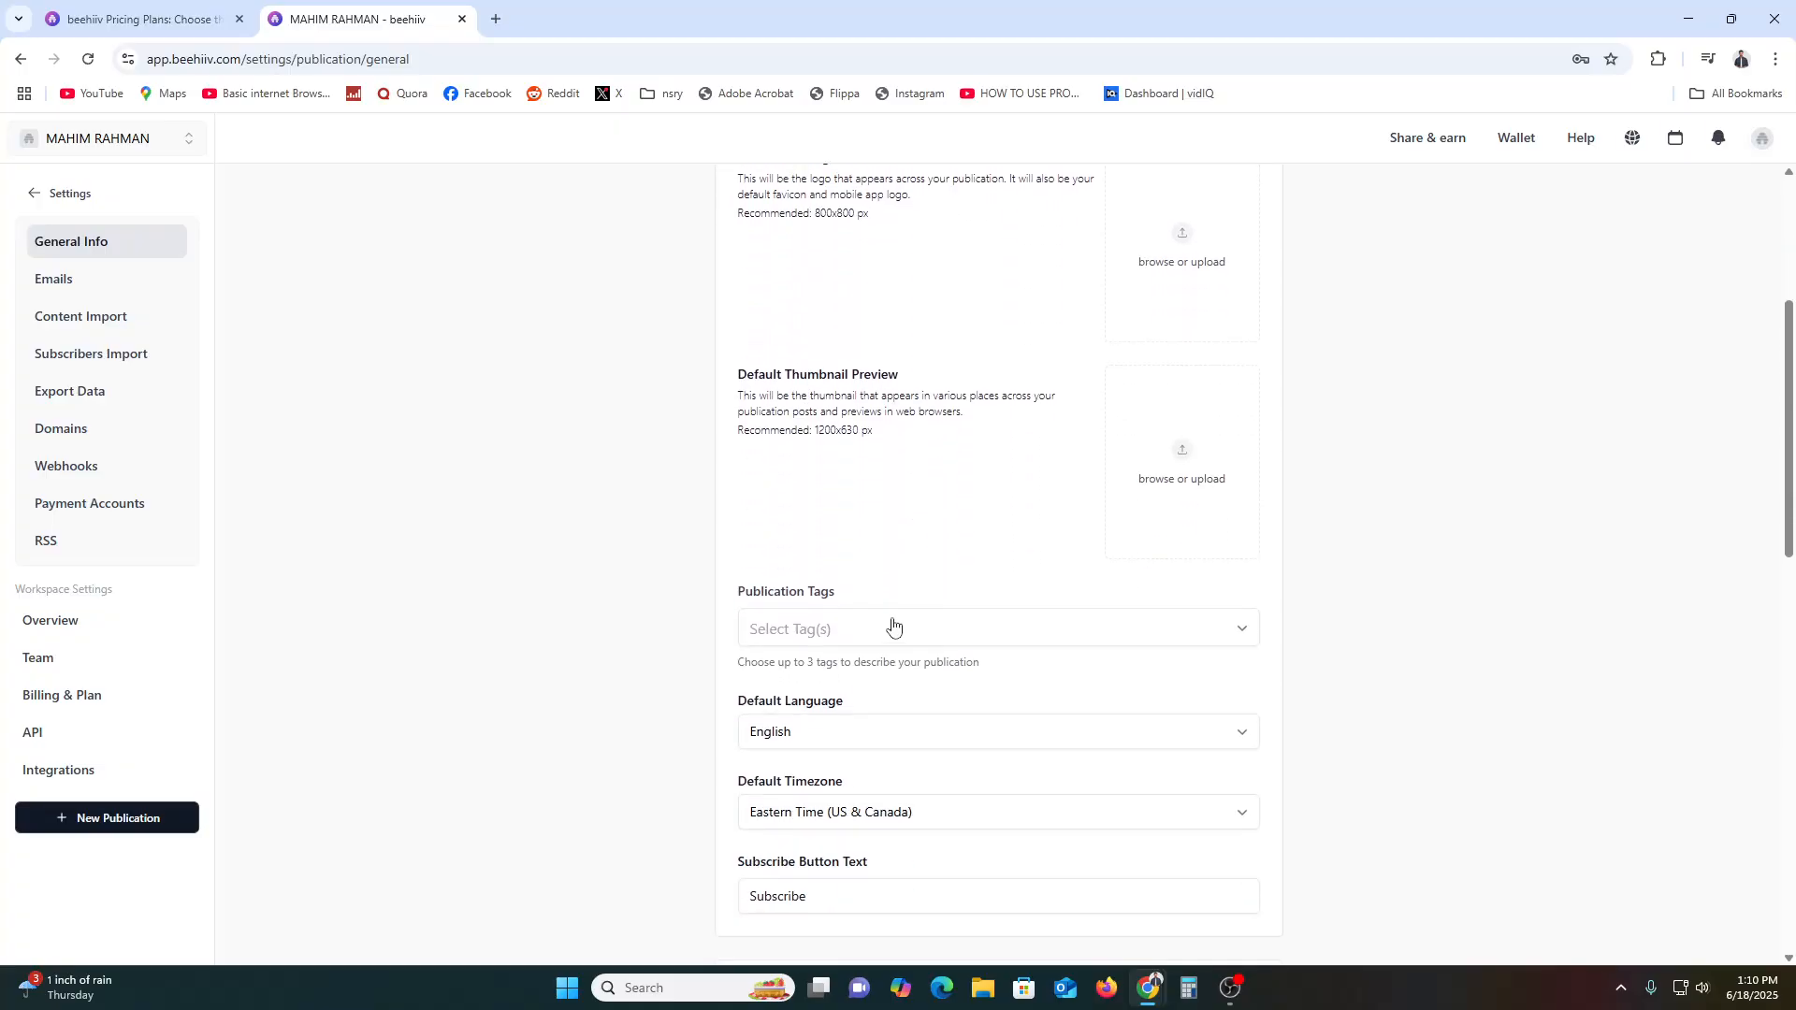
left_click(870, 627)
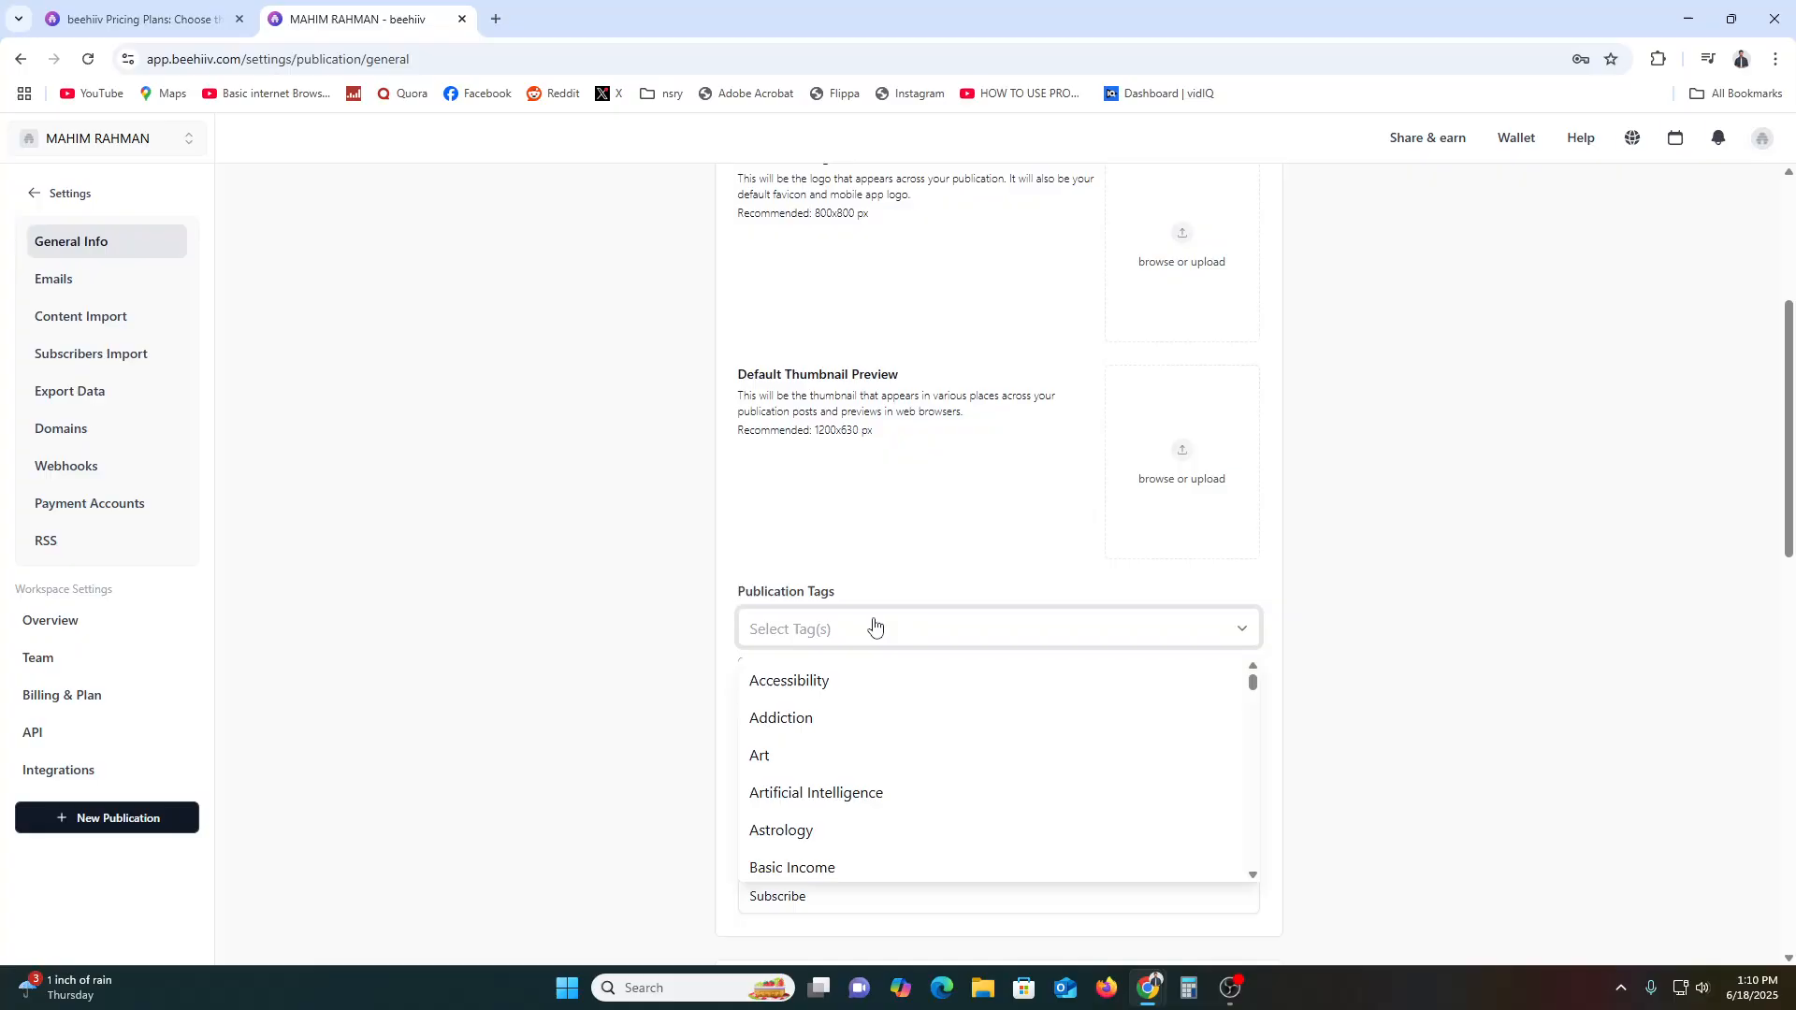
scroll(846, 733, "down", 3)
left_click(413, 739)
scroll(904, 813, "down", 10)
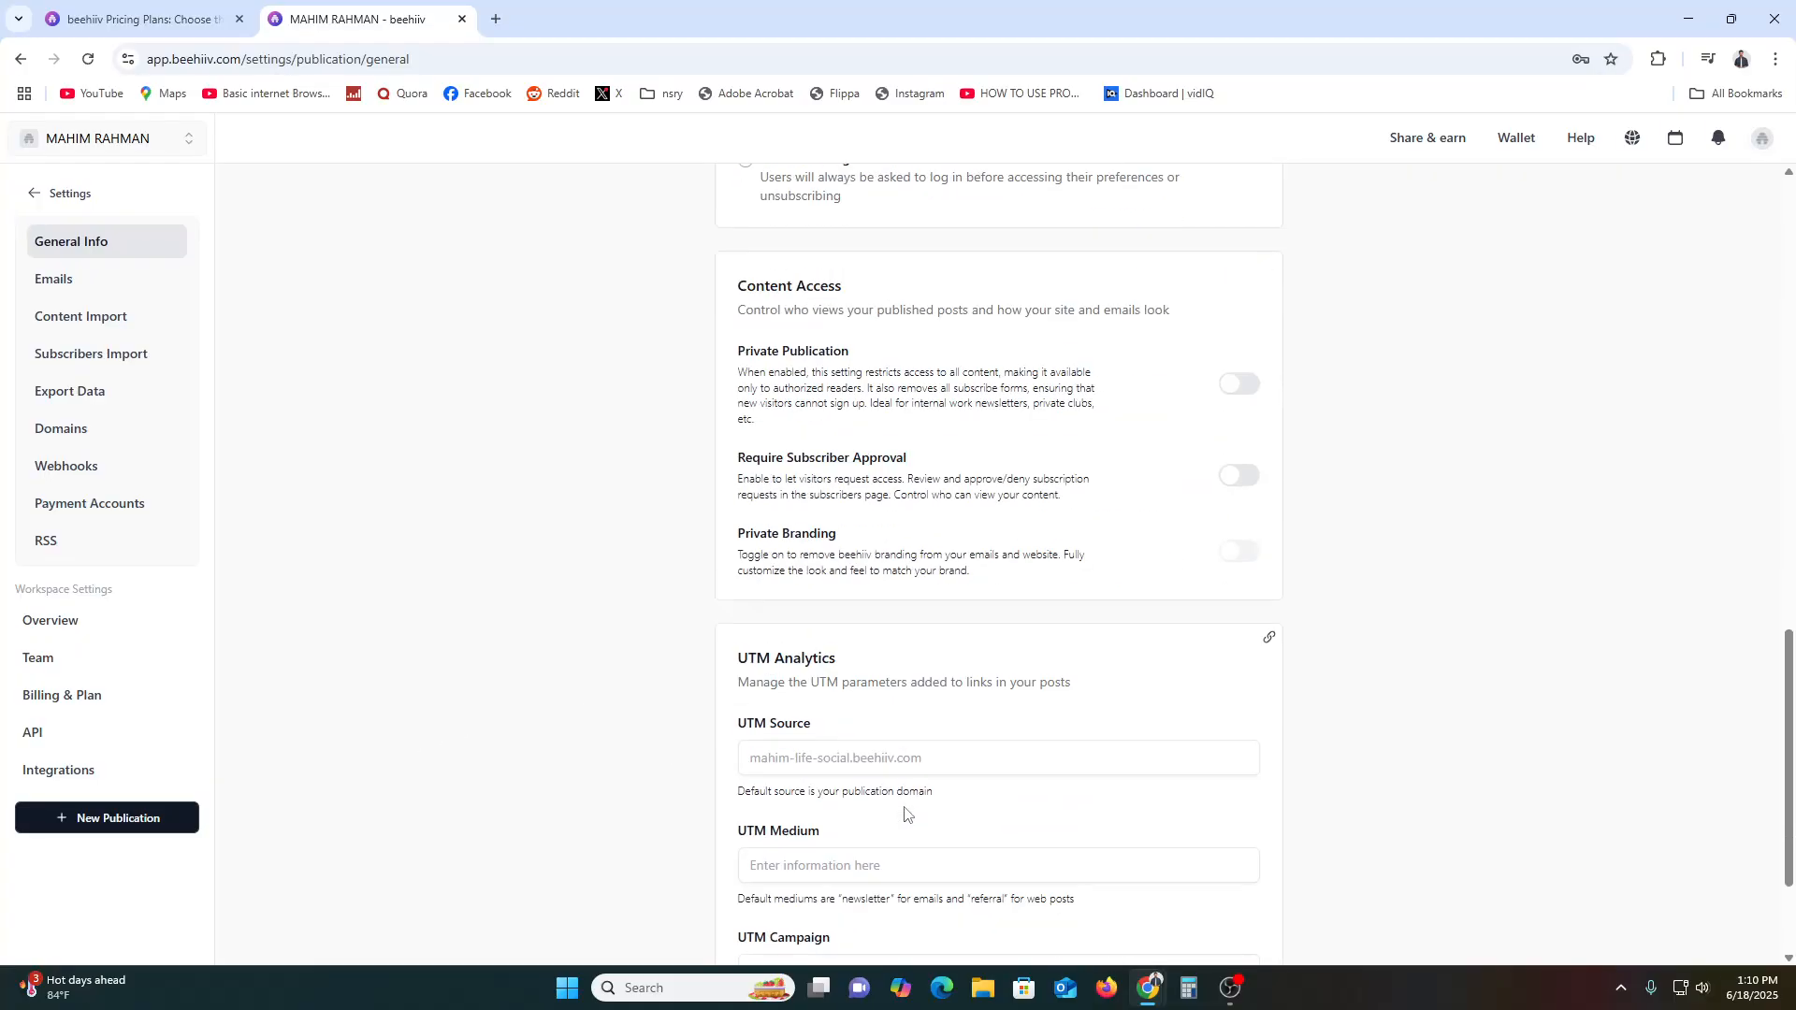
scroll(905, 814, "down", 2)
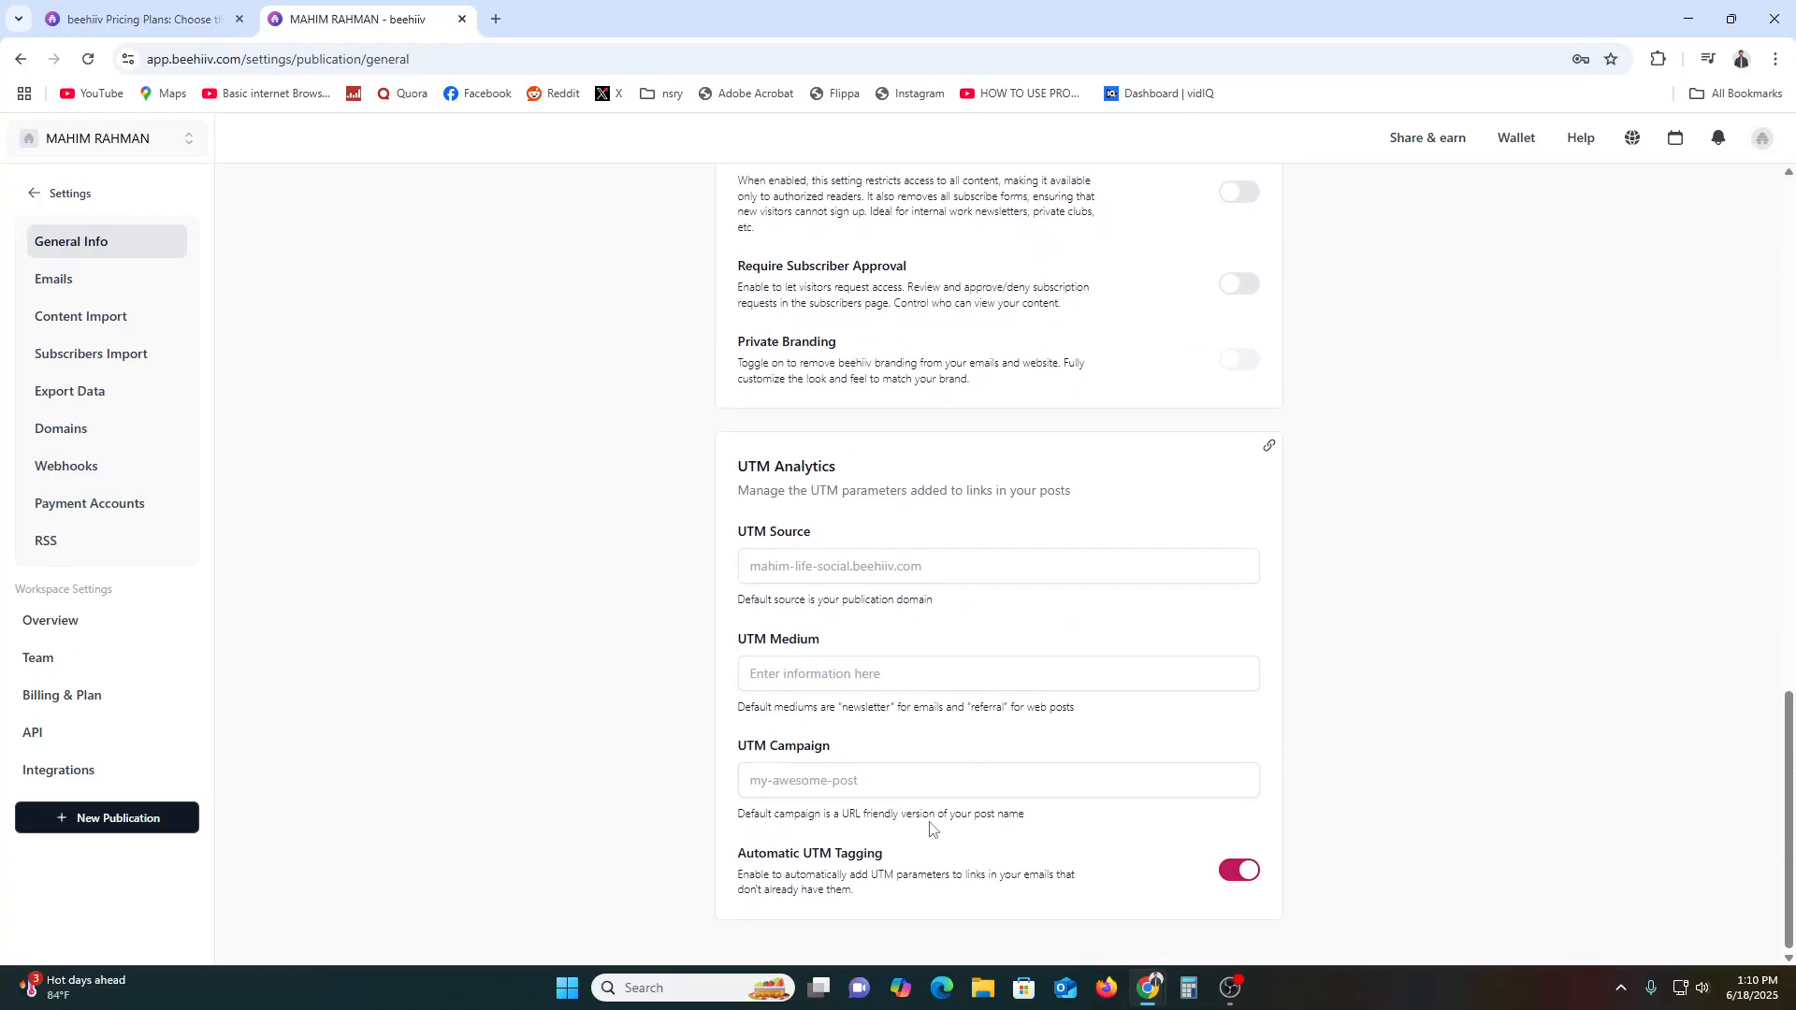
scroll(931, 828, "up", 15)
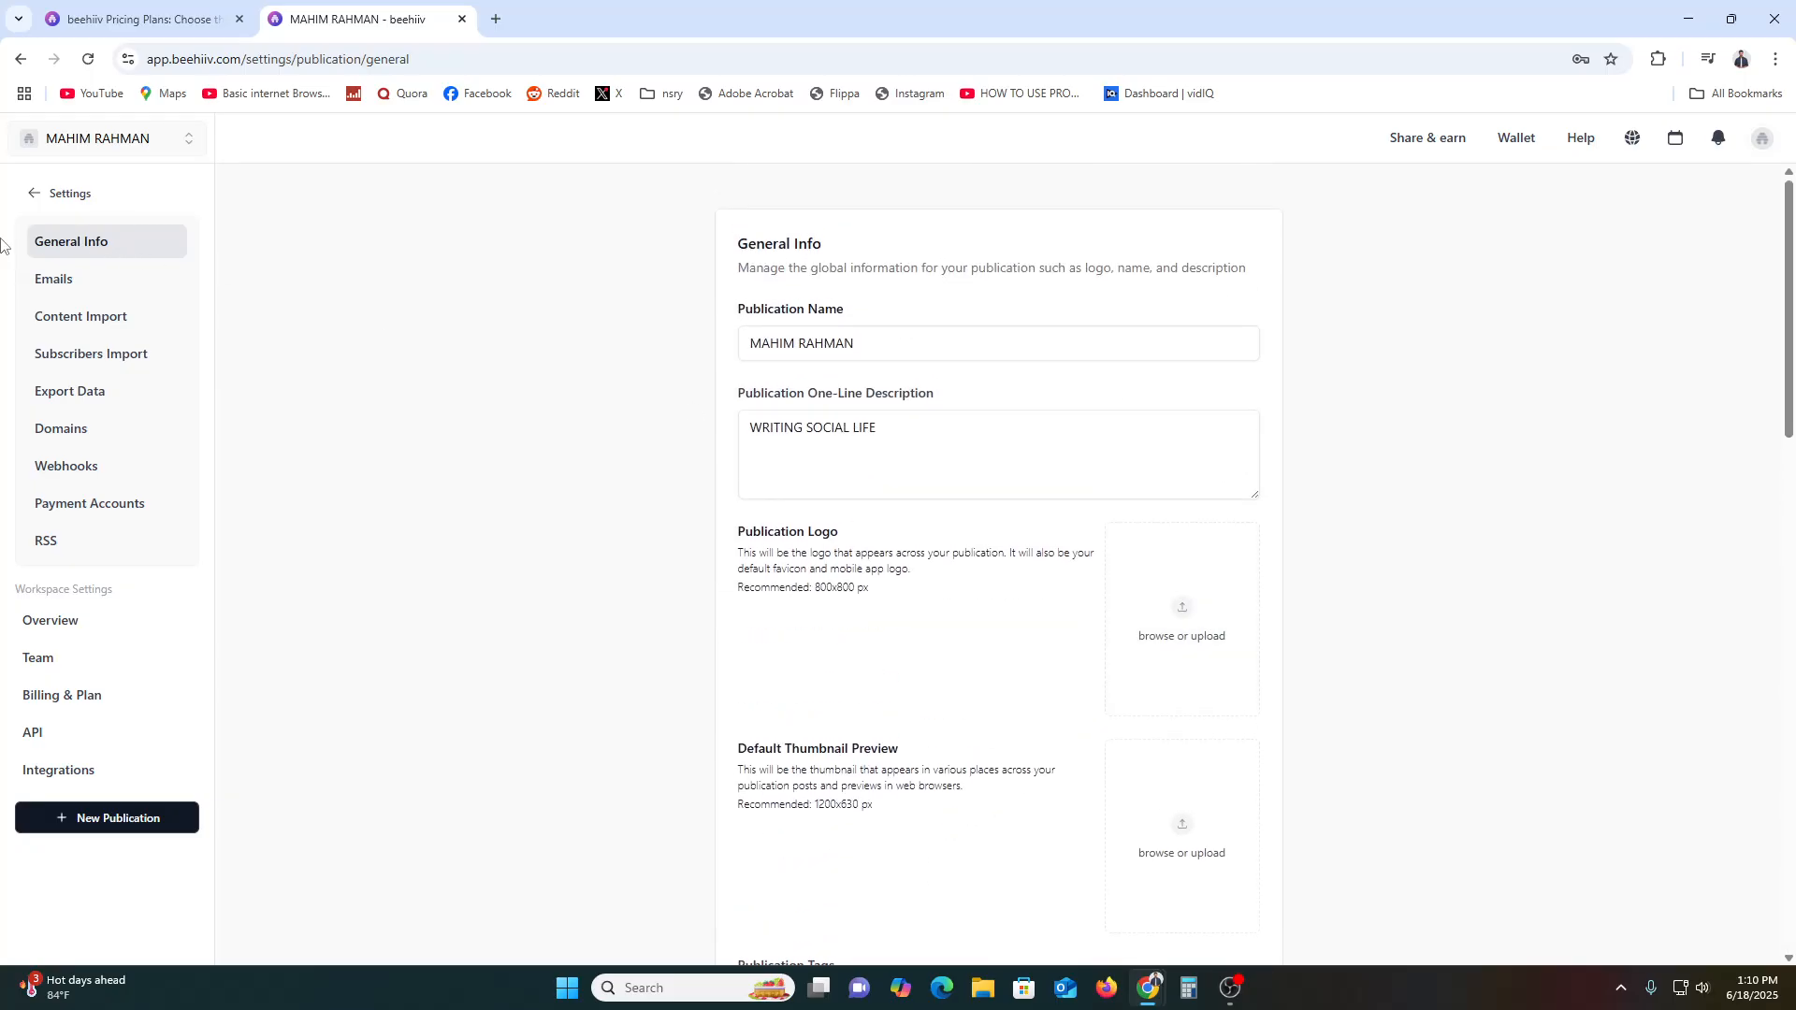
Create a post draft from the Classic Editorial template, dismiss the tutorial offer and leave the editor
left_click(21, 203)
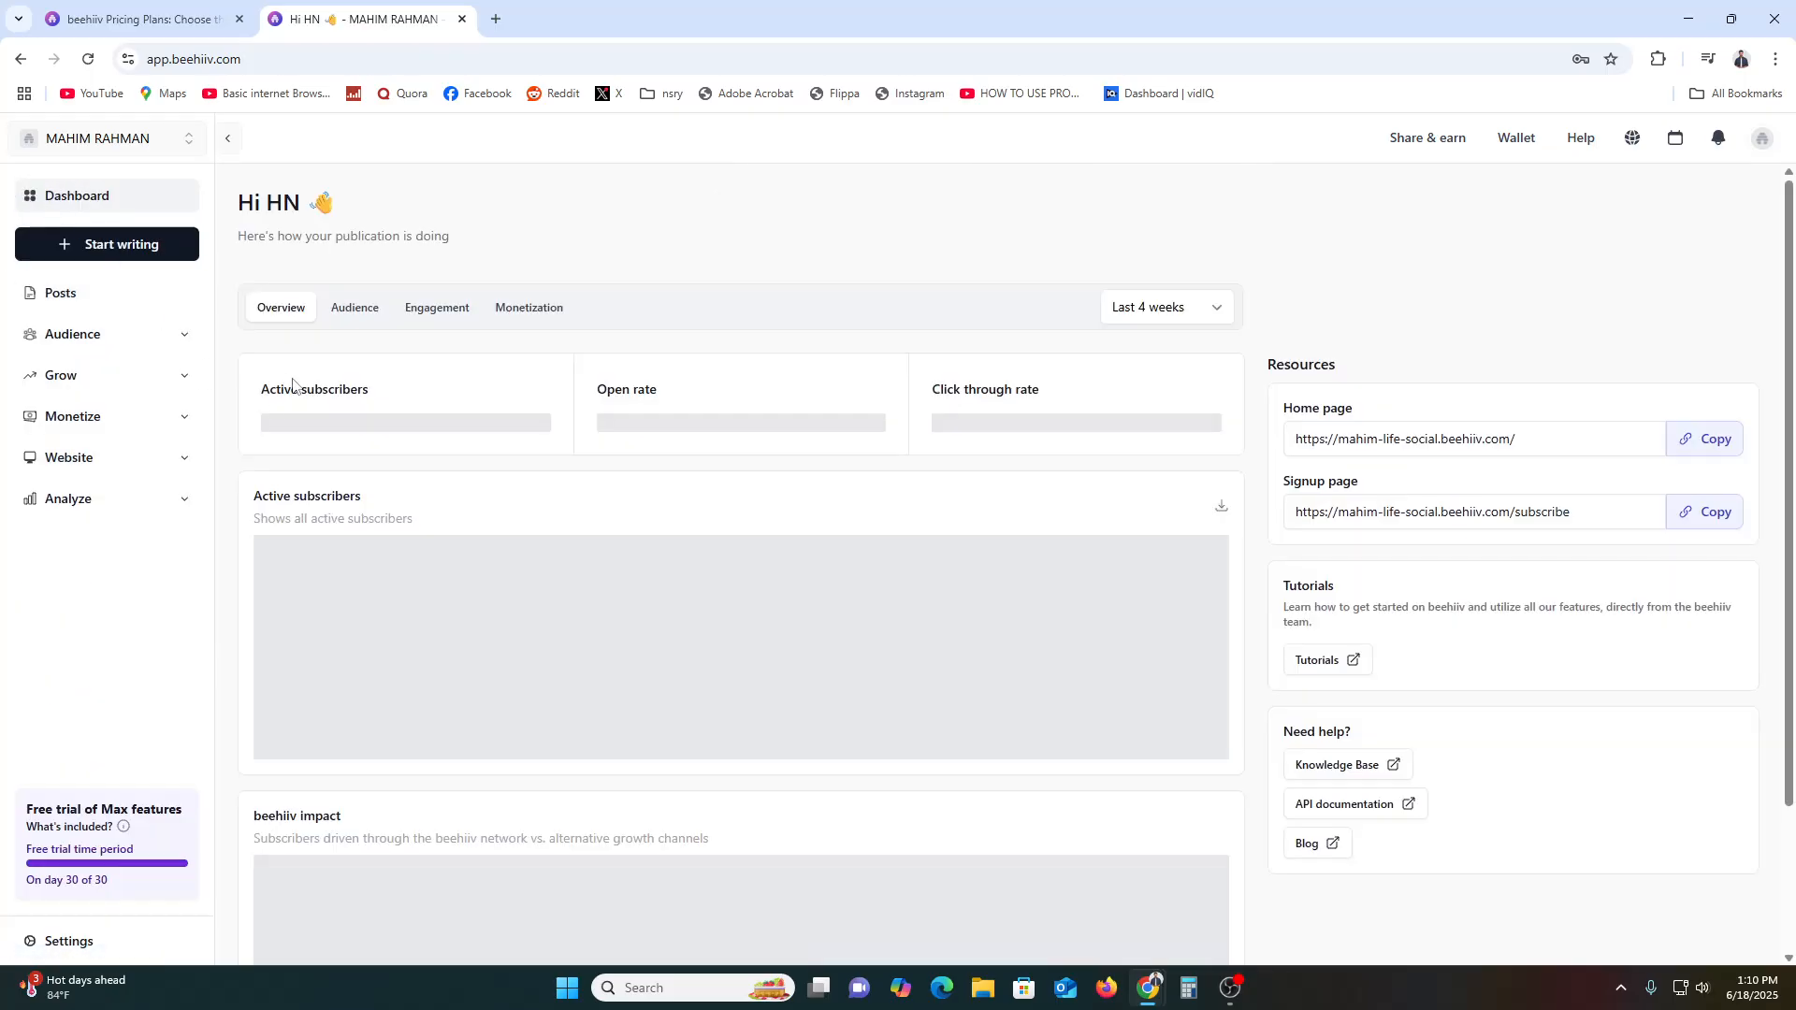
left_click(120, 247)
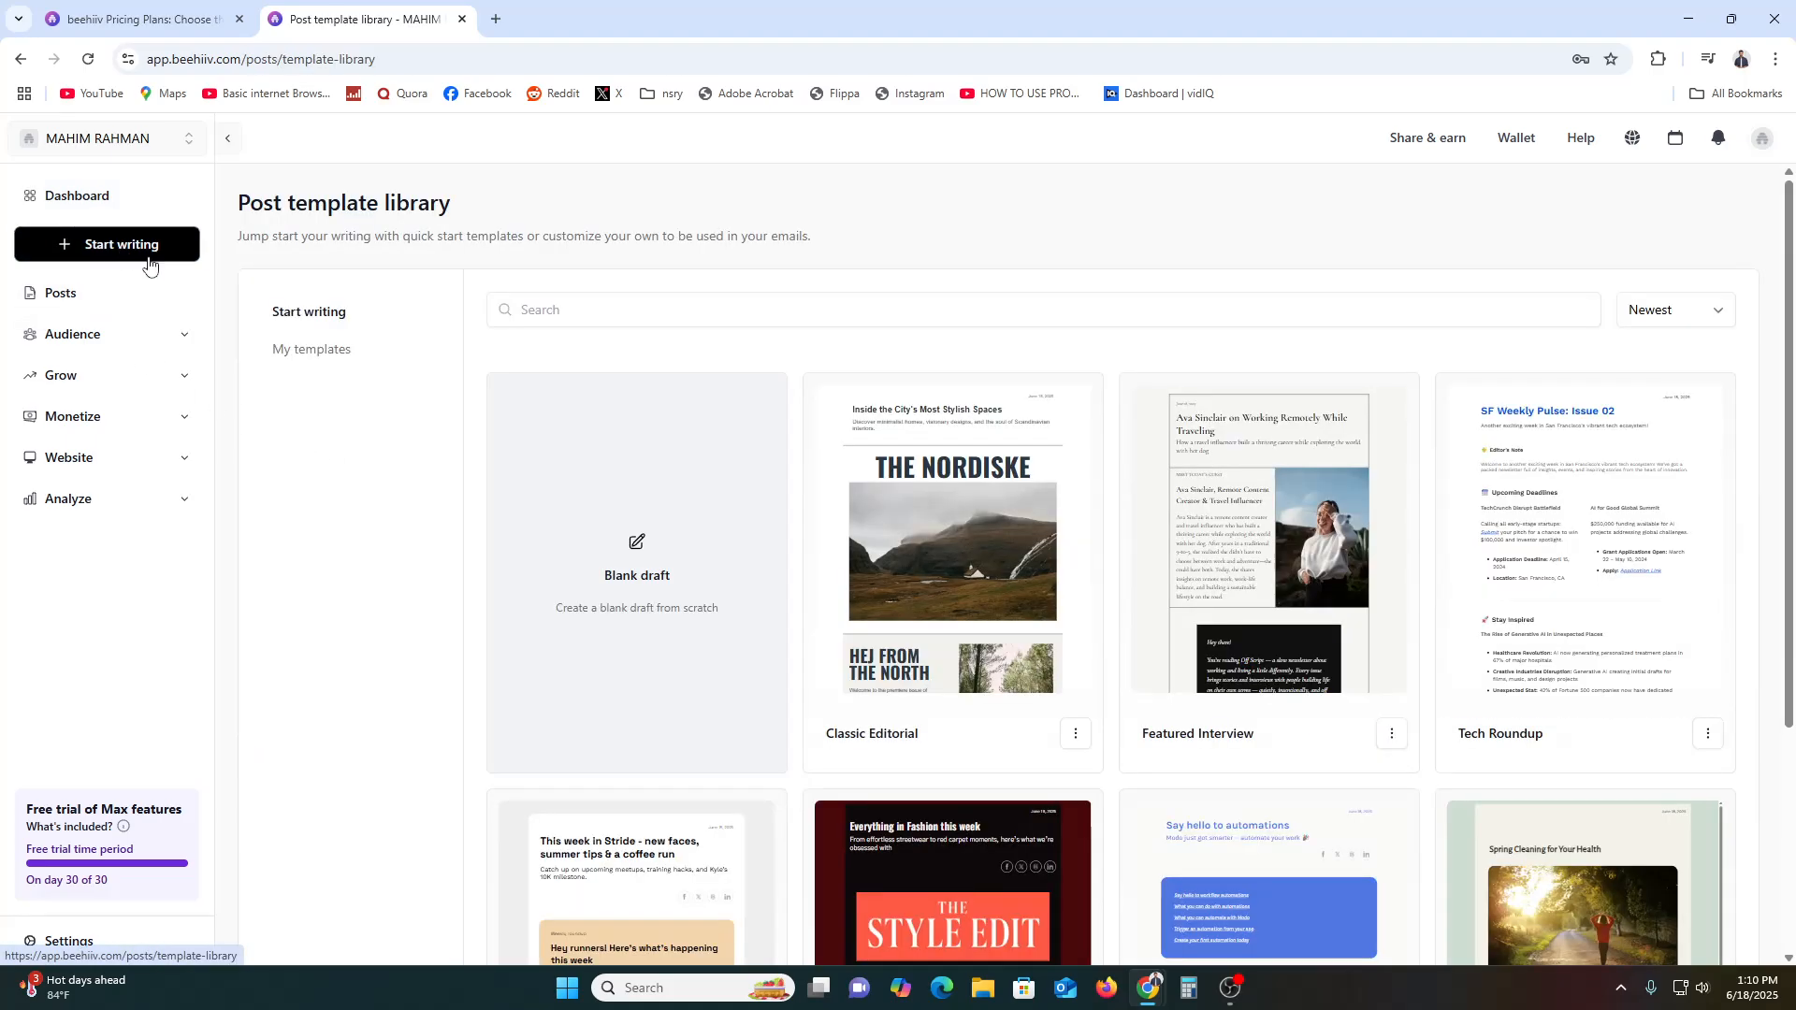
left_click(959, 575)
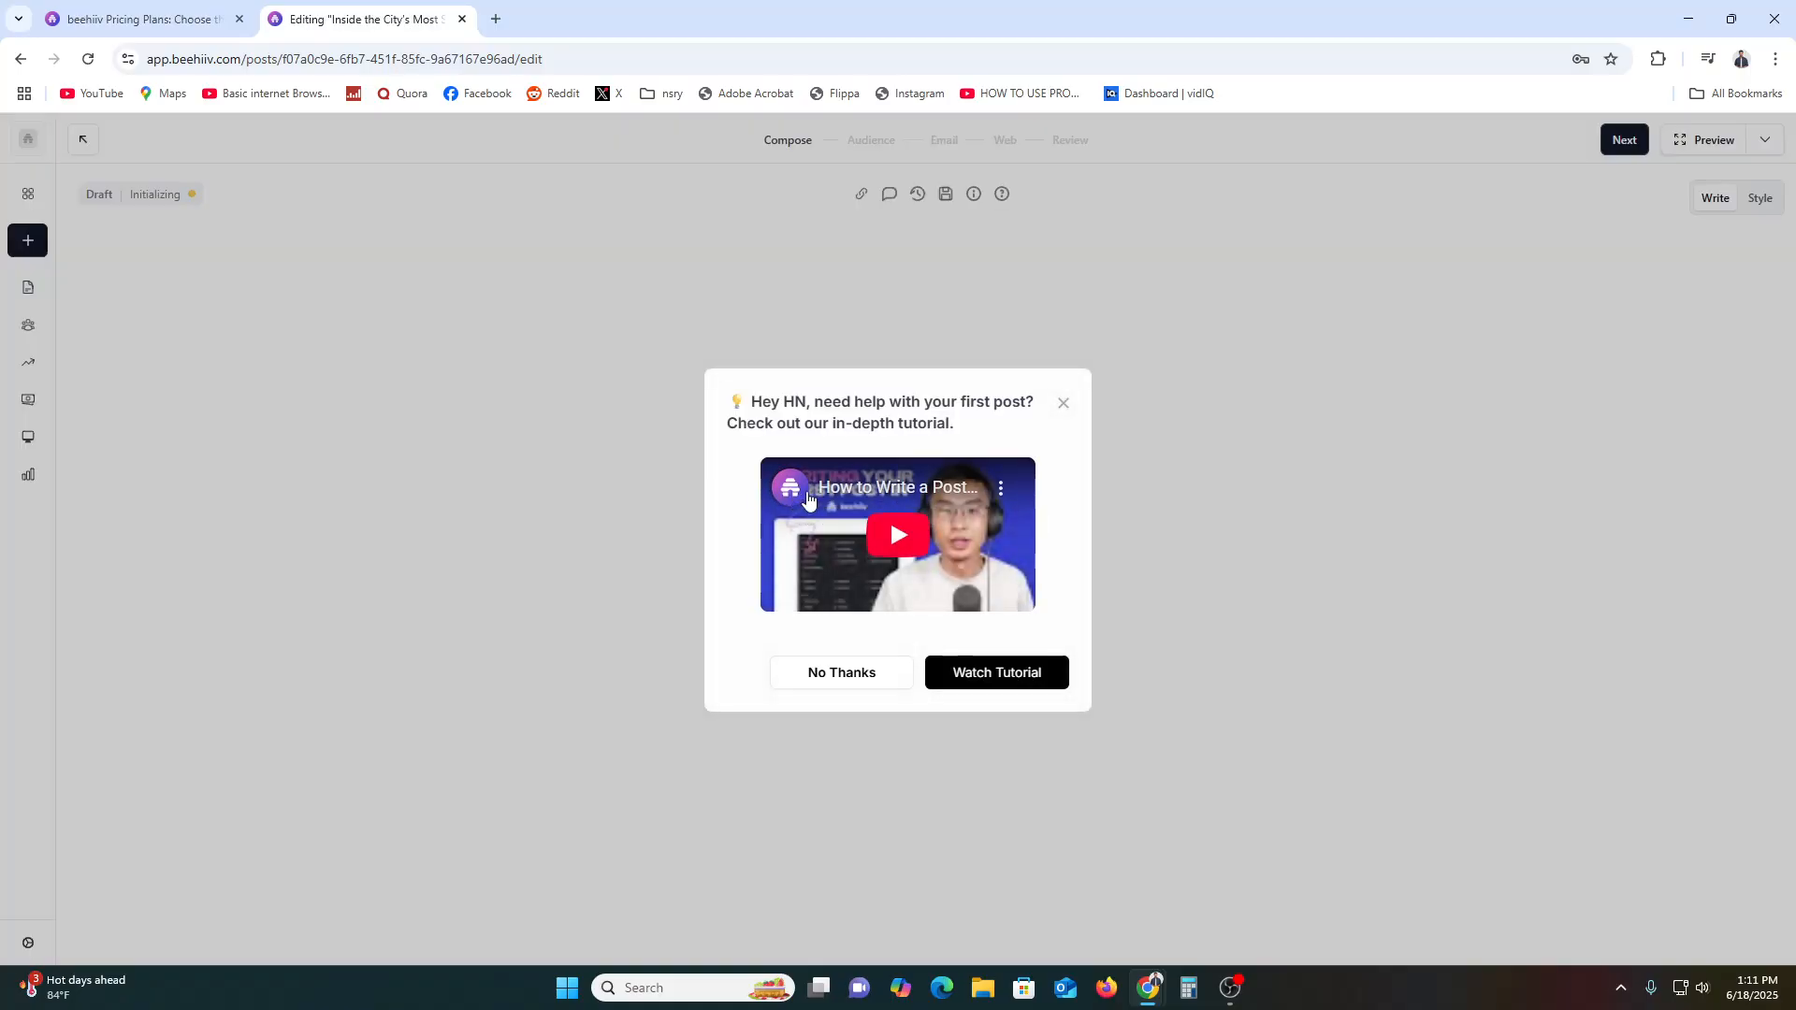
left_click(1063, 403)
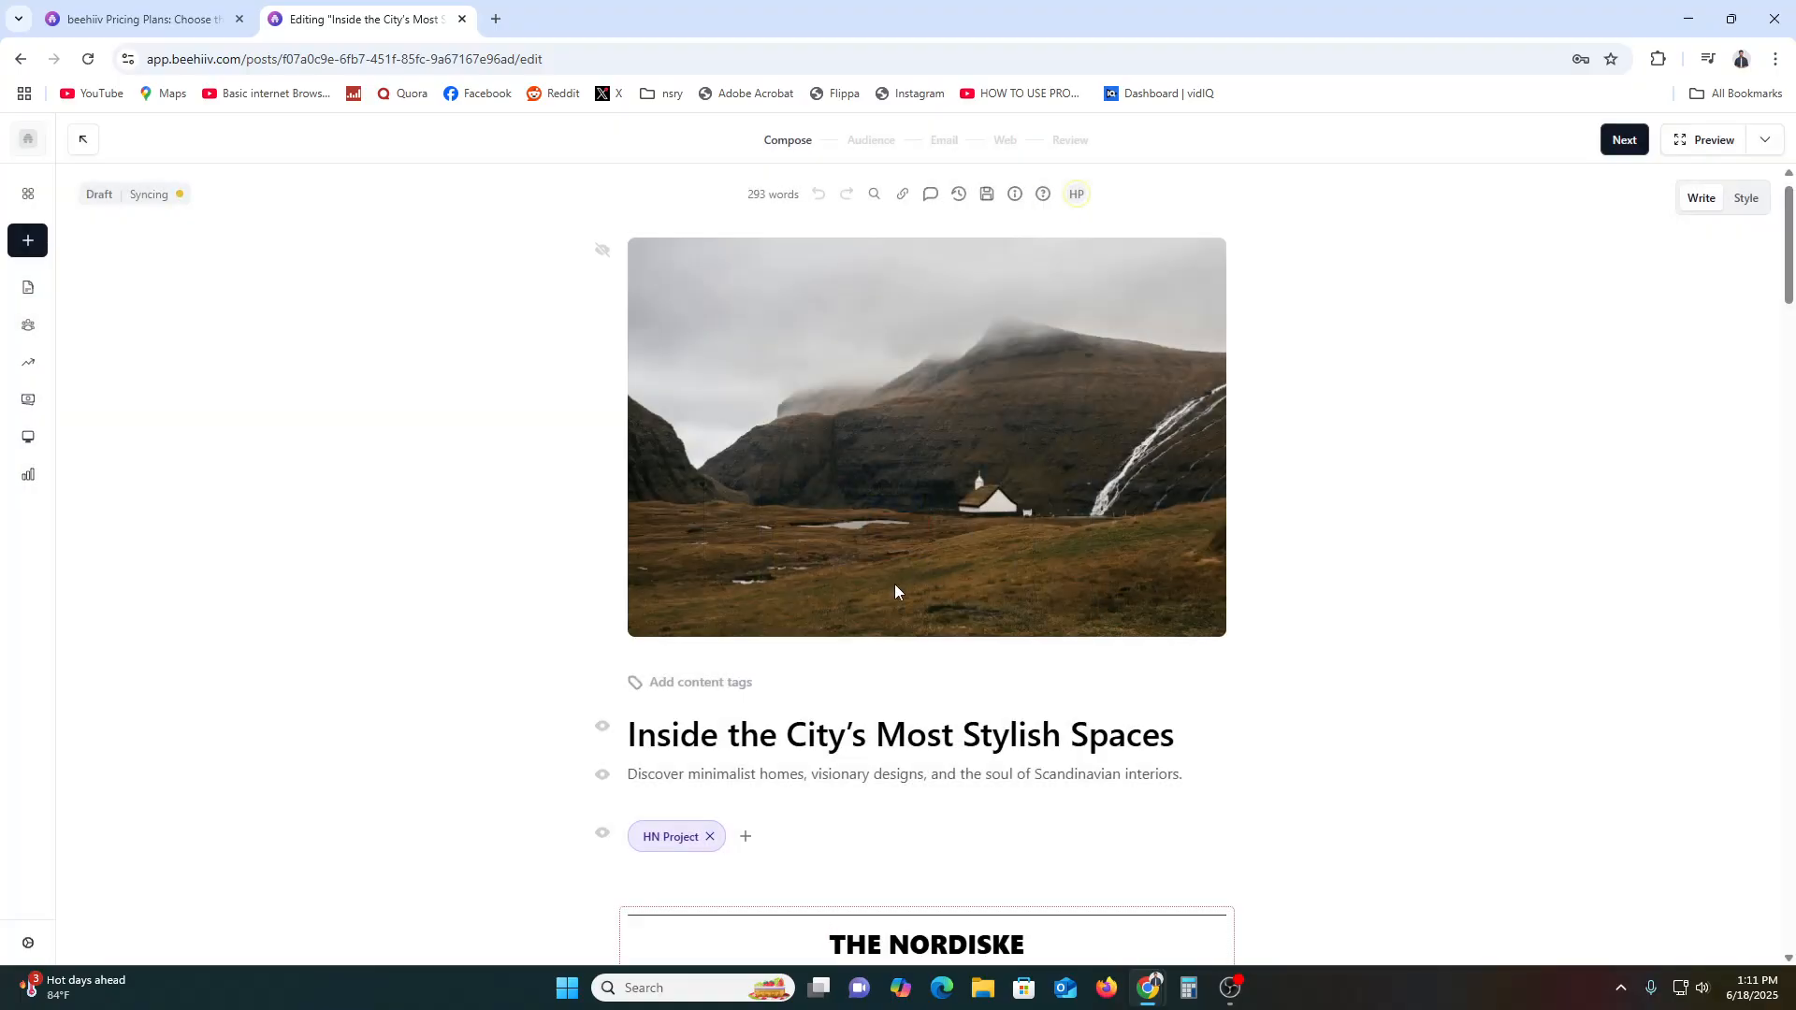
left_click(80, 137)
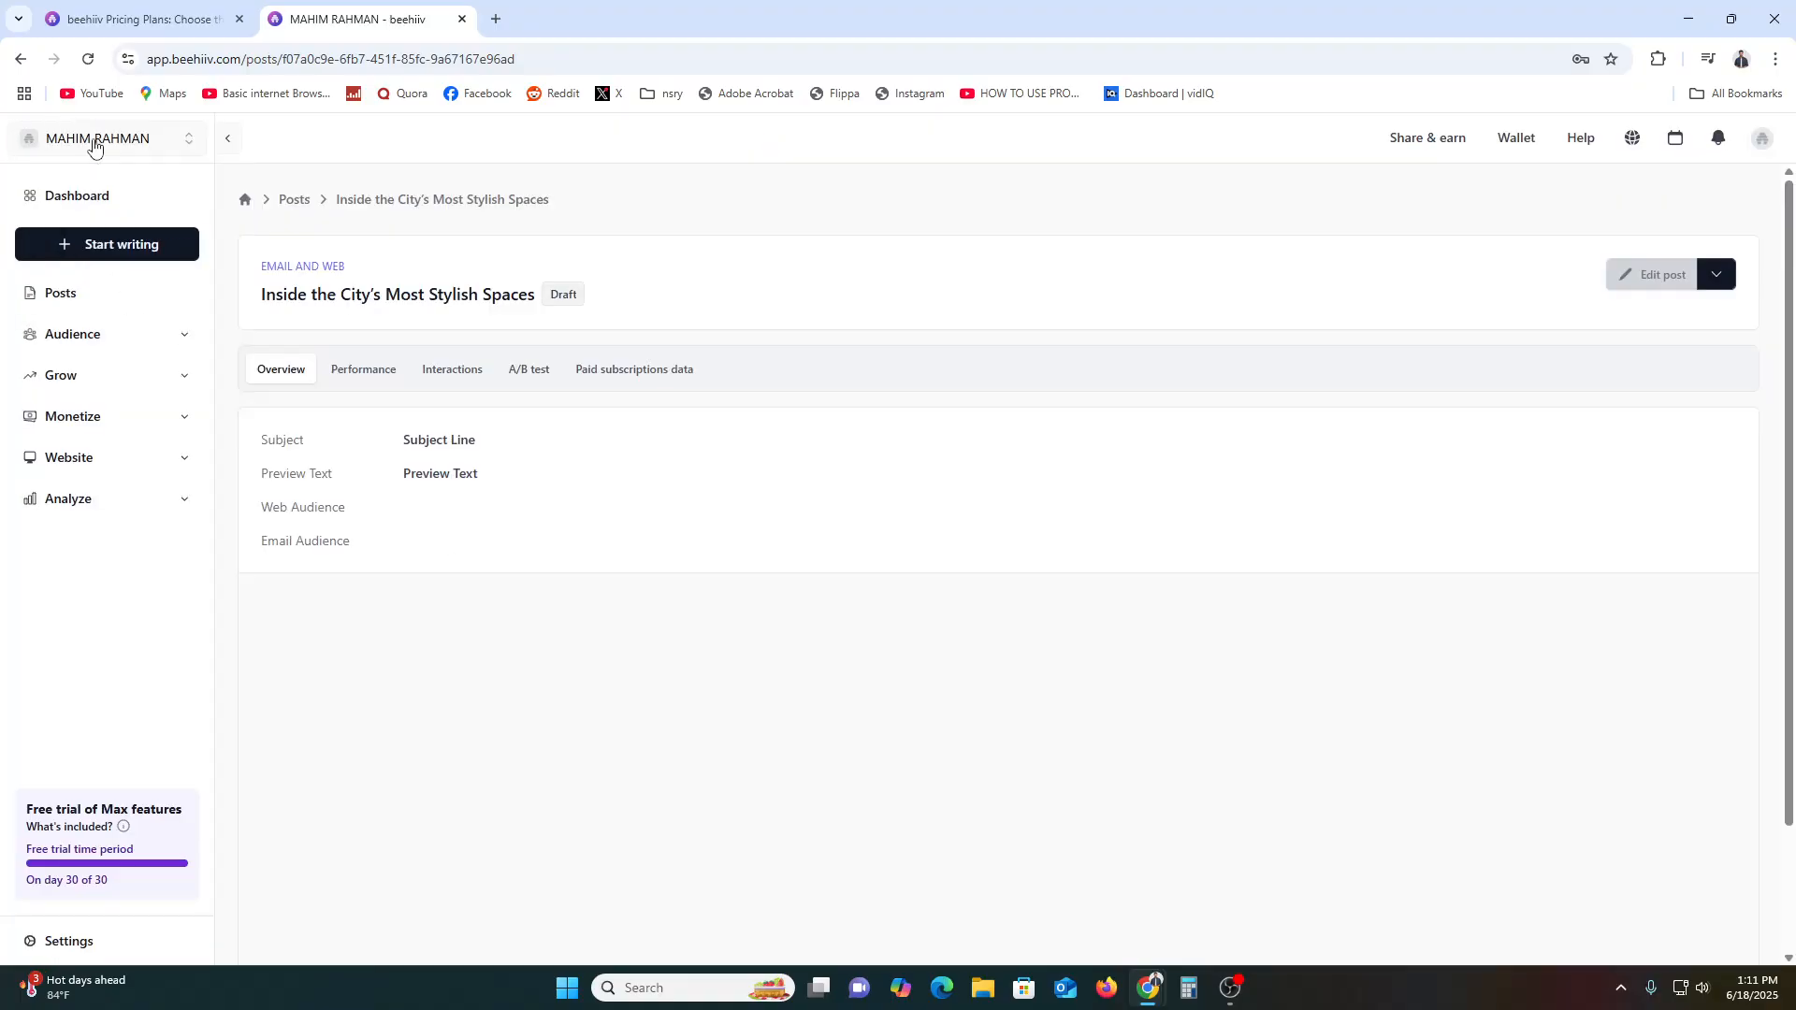
Delete the draft "Inside the City's Most Stylish Spaces" from the posts list, confirming with the word "delete"
left_click(102, 299)
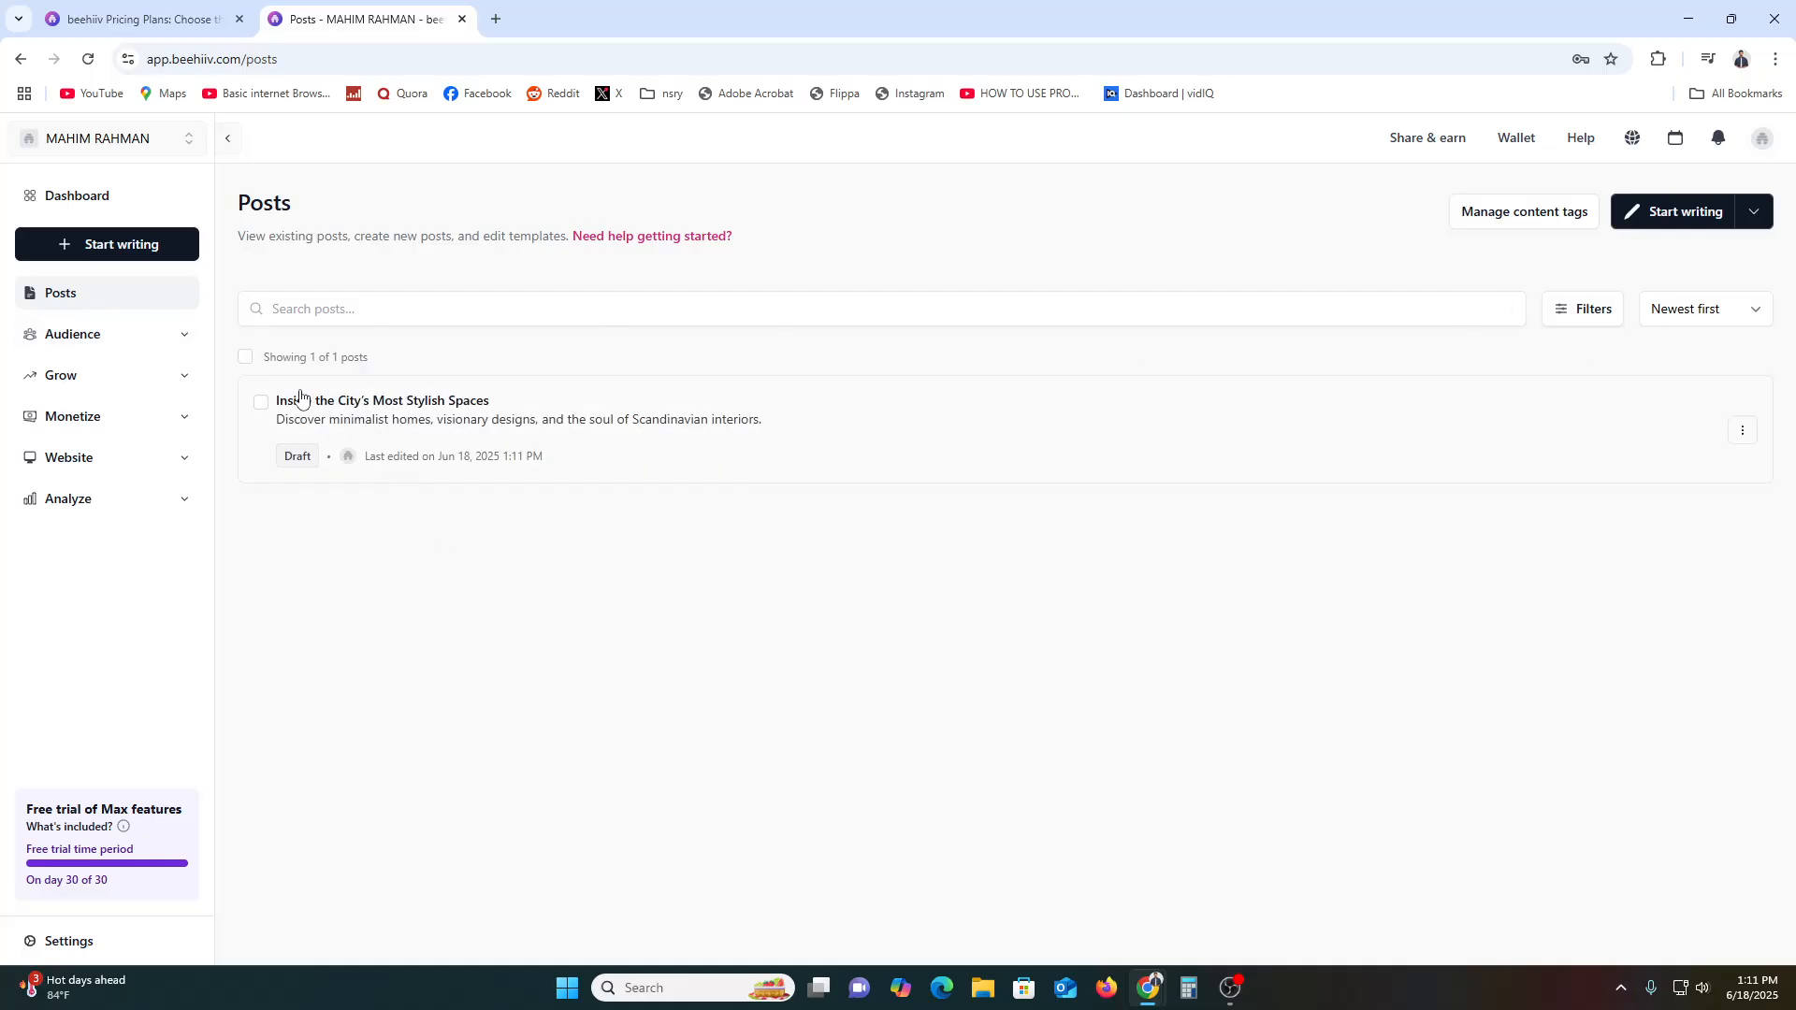
left_click(260, 403)
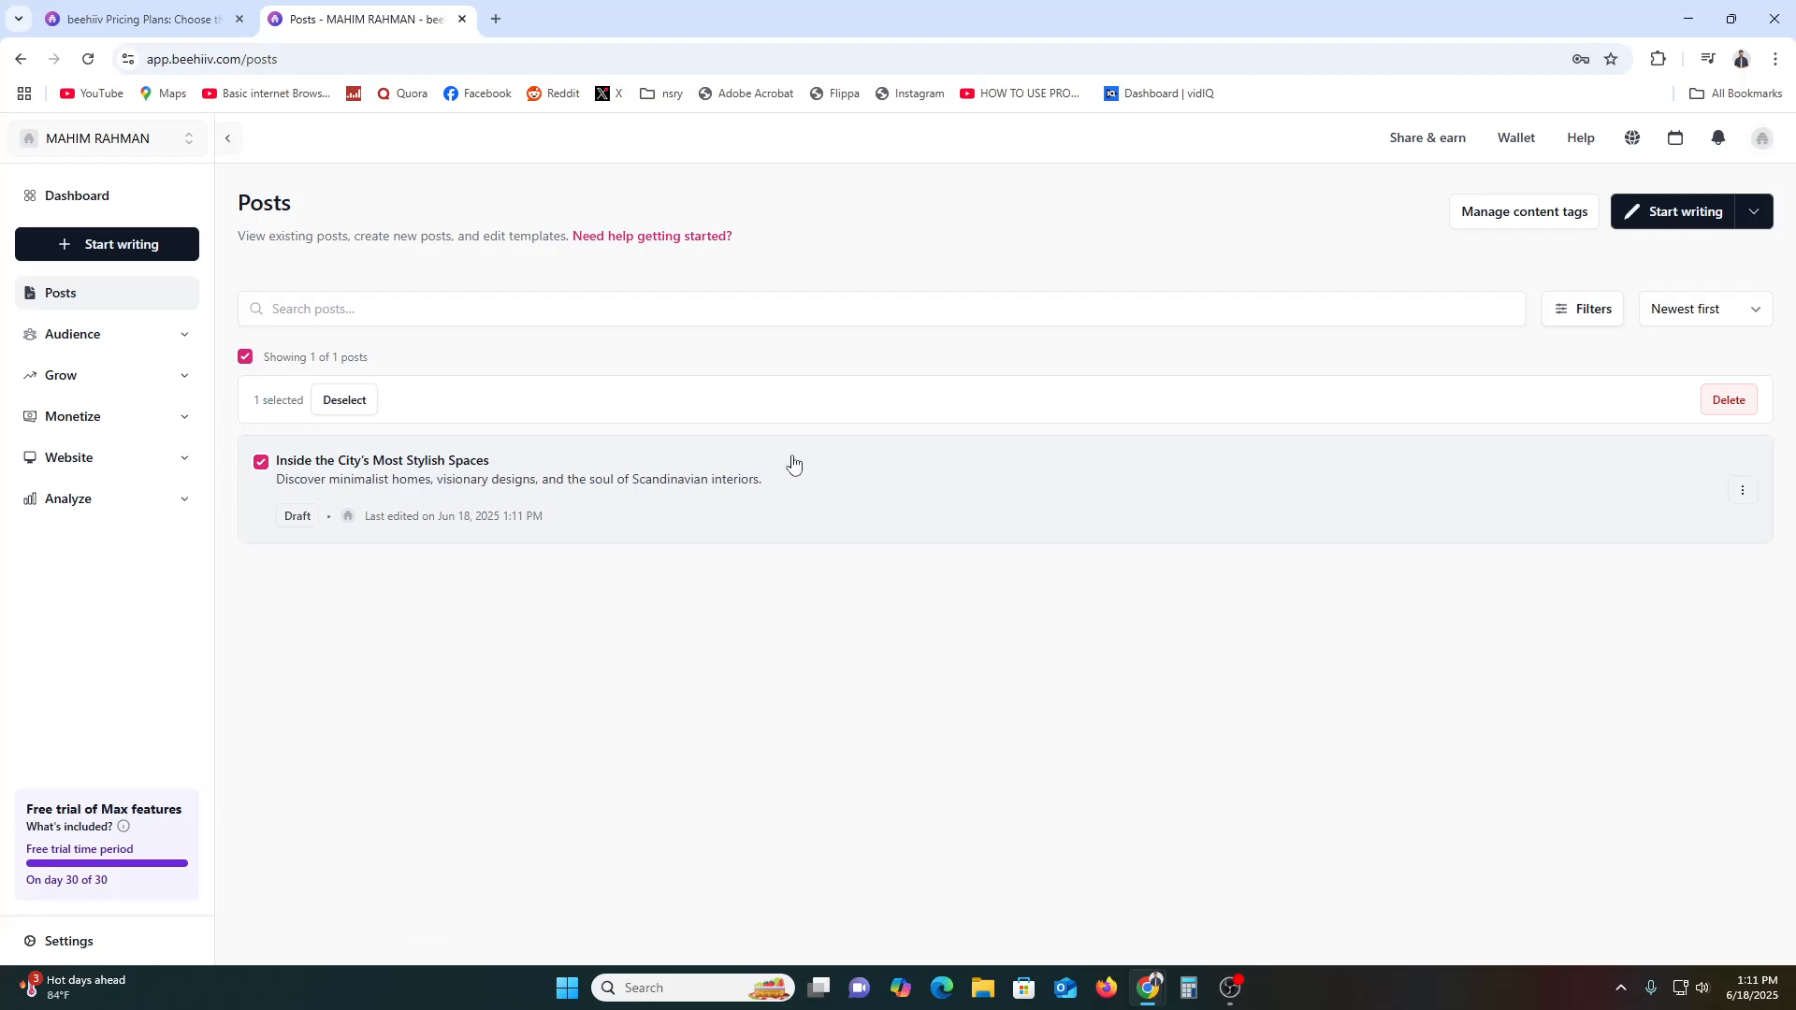
left_click(1729, 401)
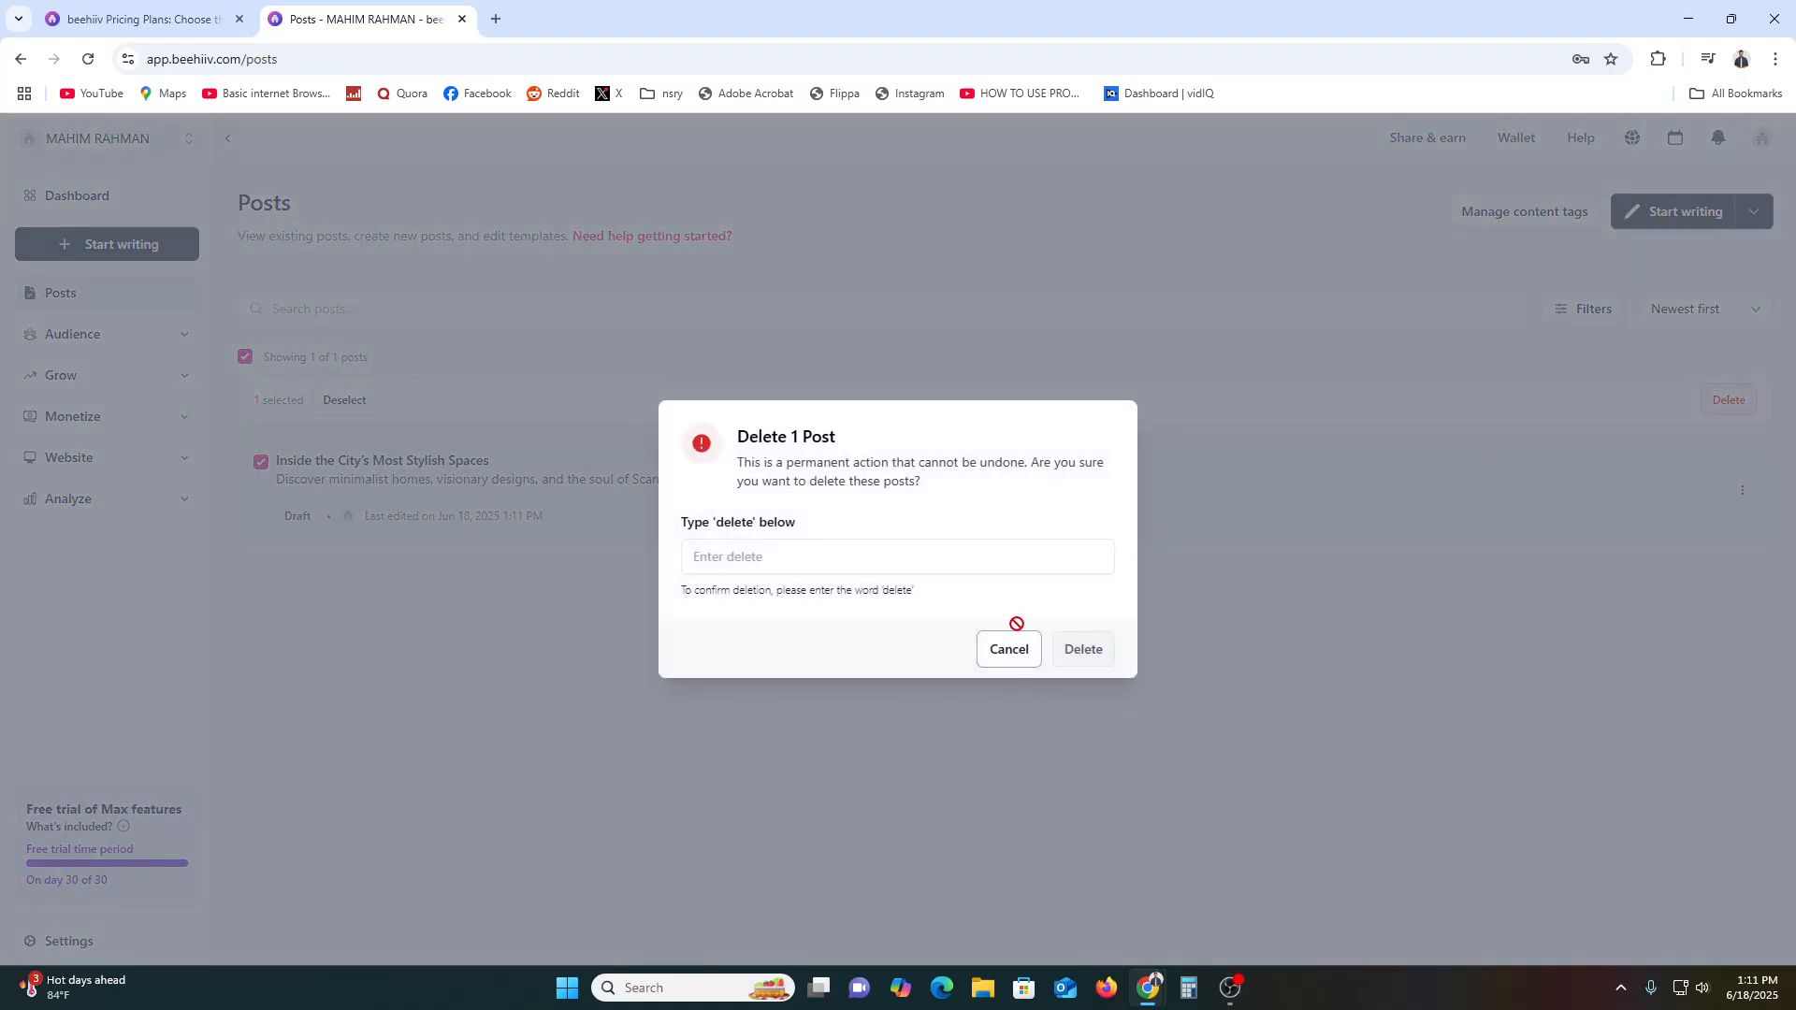
left_click(776, 553)
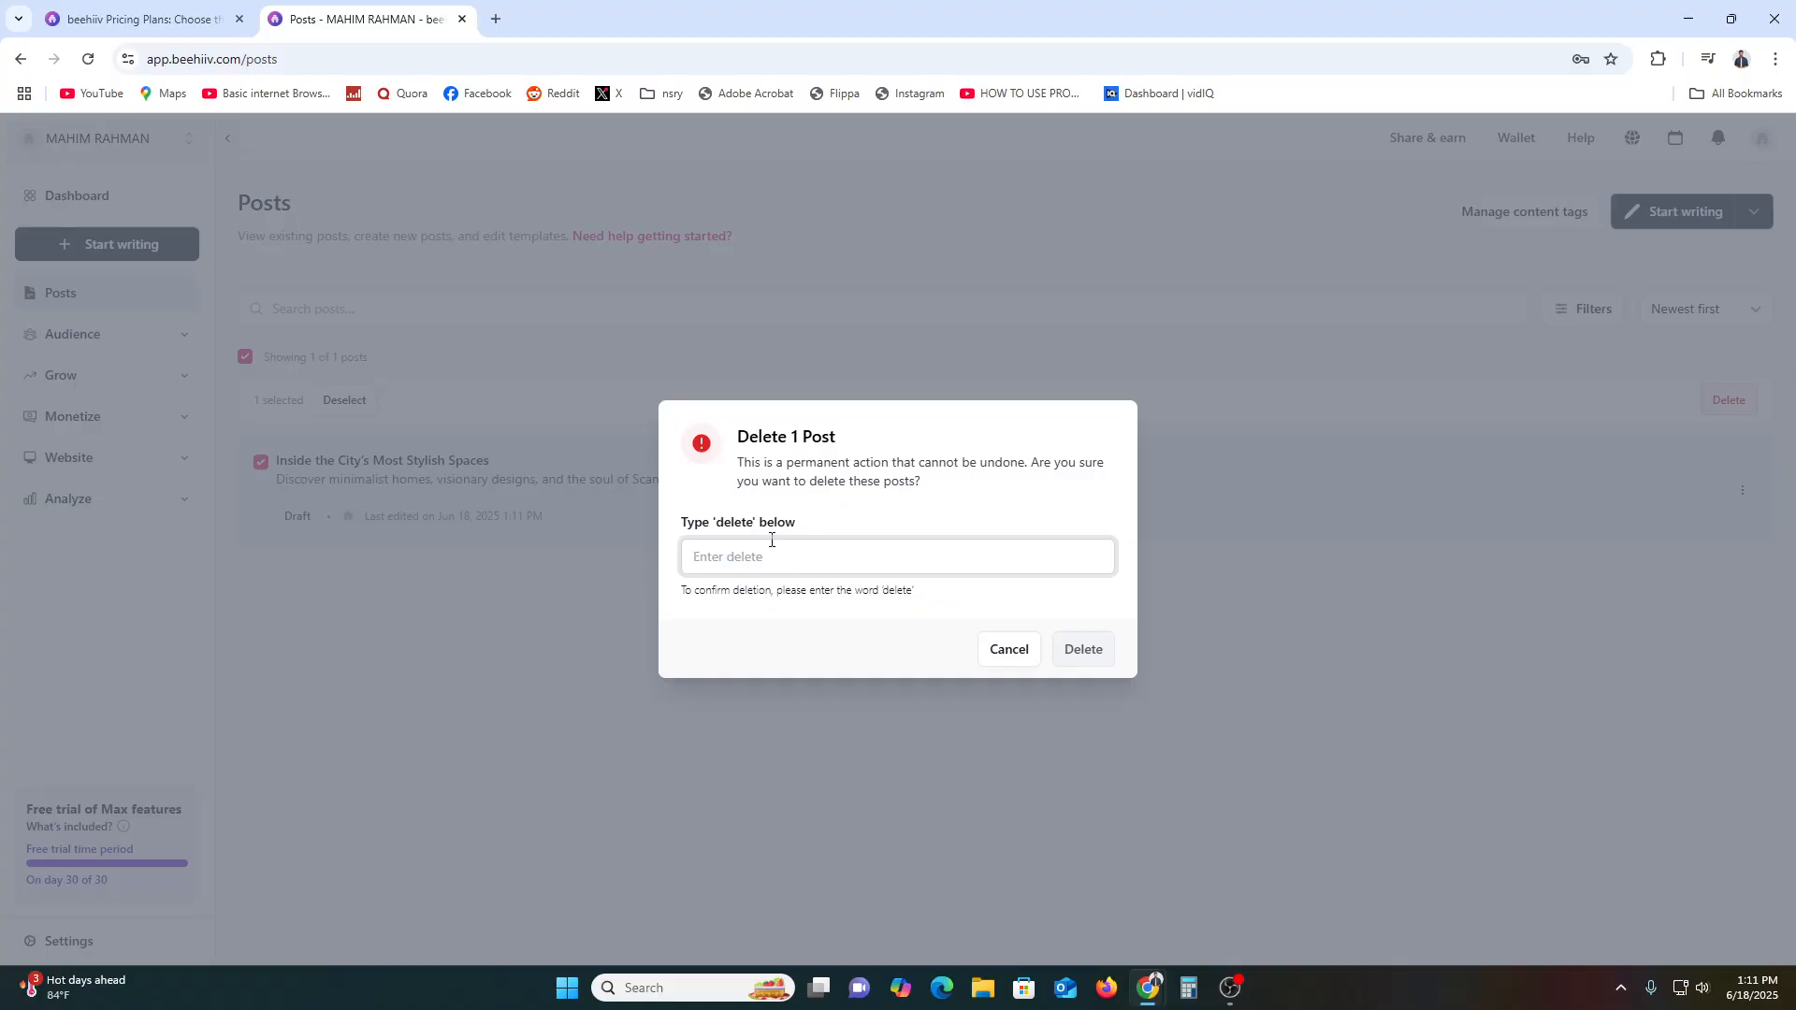
double_click(734, 522)
key("ctrl+c")
left_click(709, 557)
key("ctrl+v")
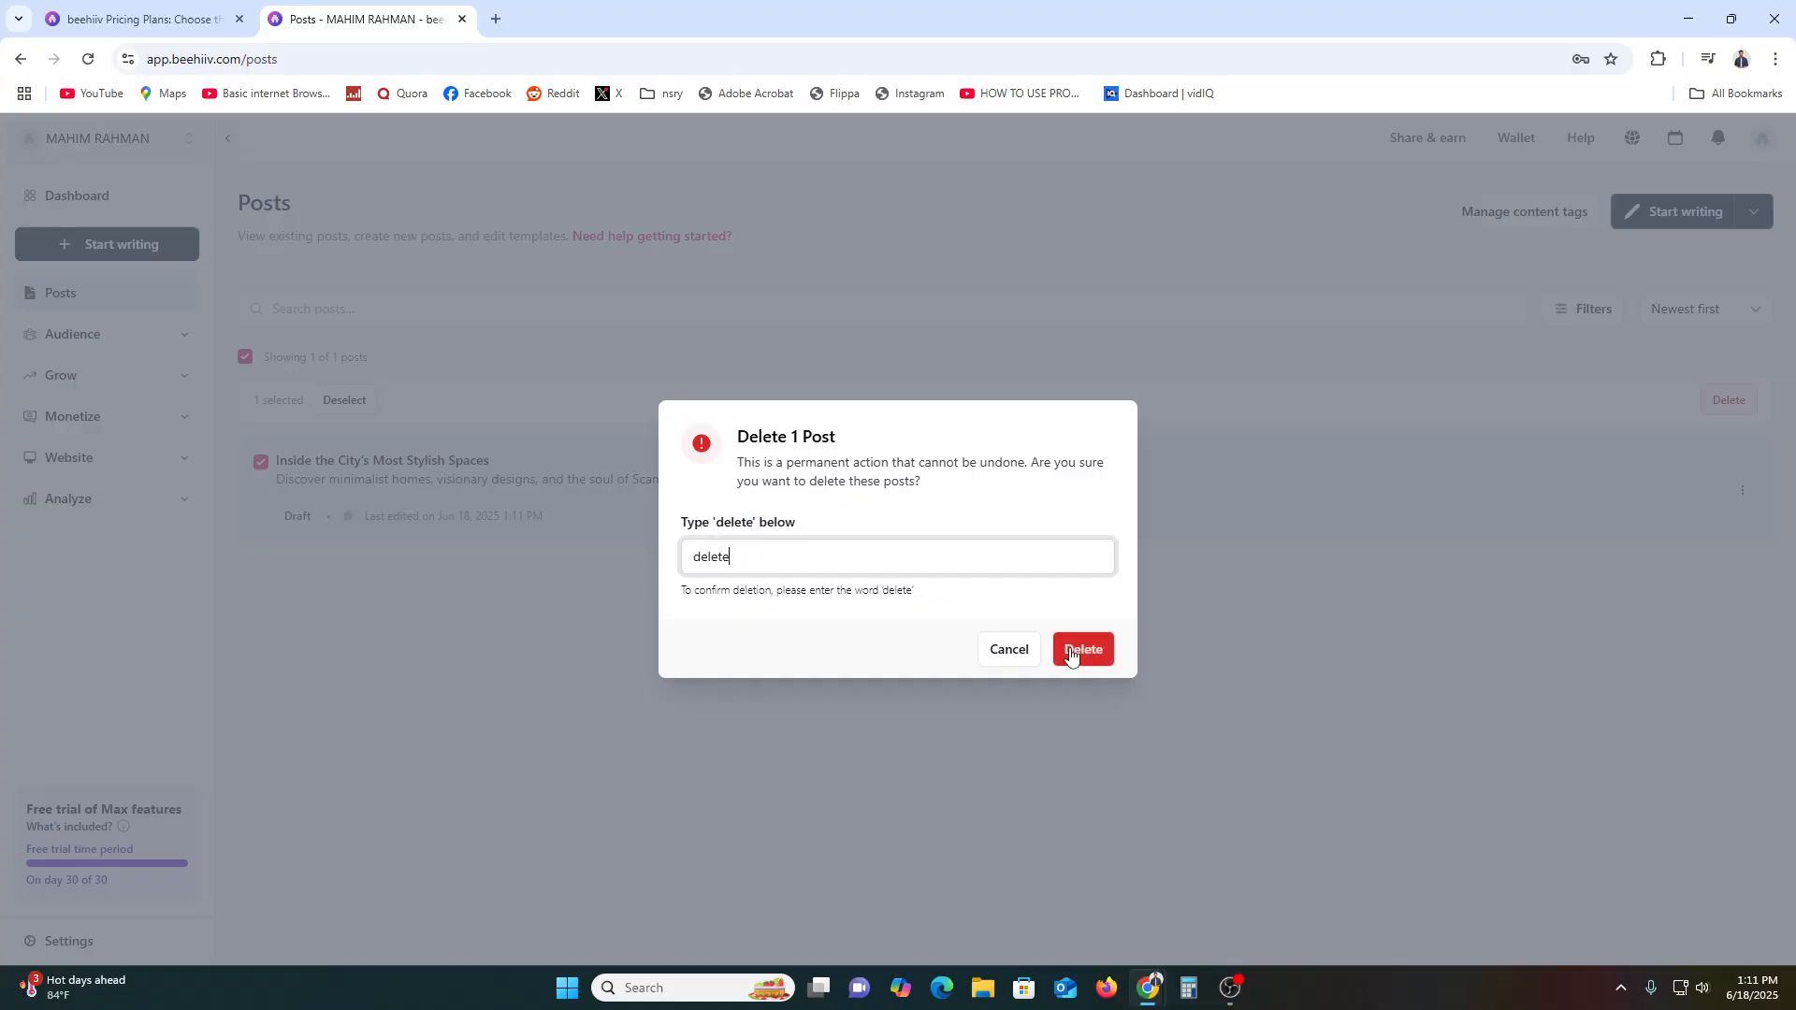
left_click(1072, 655)
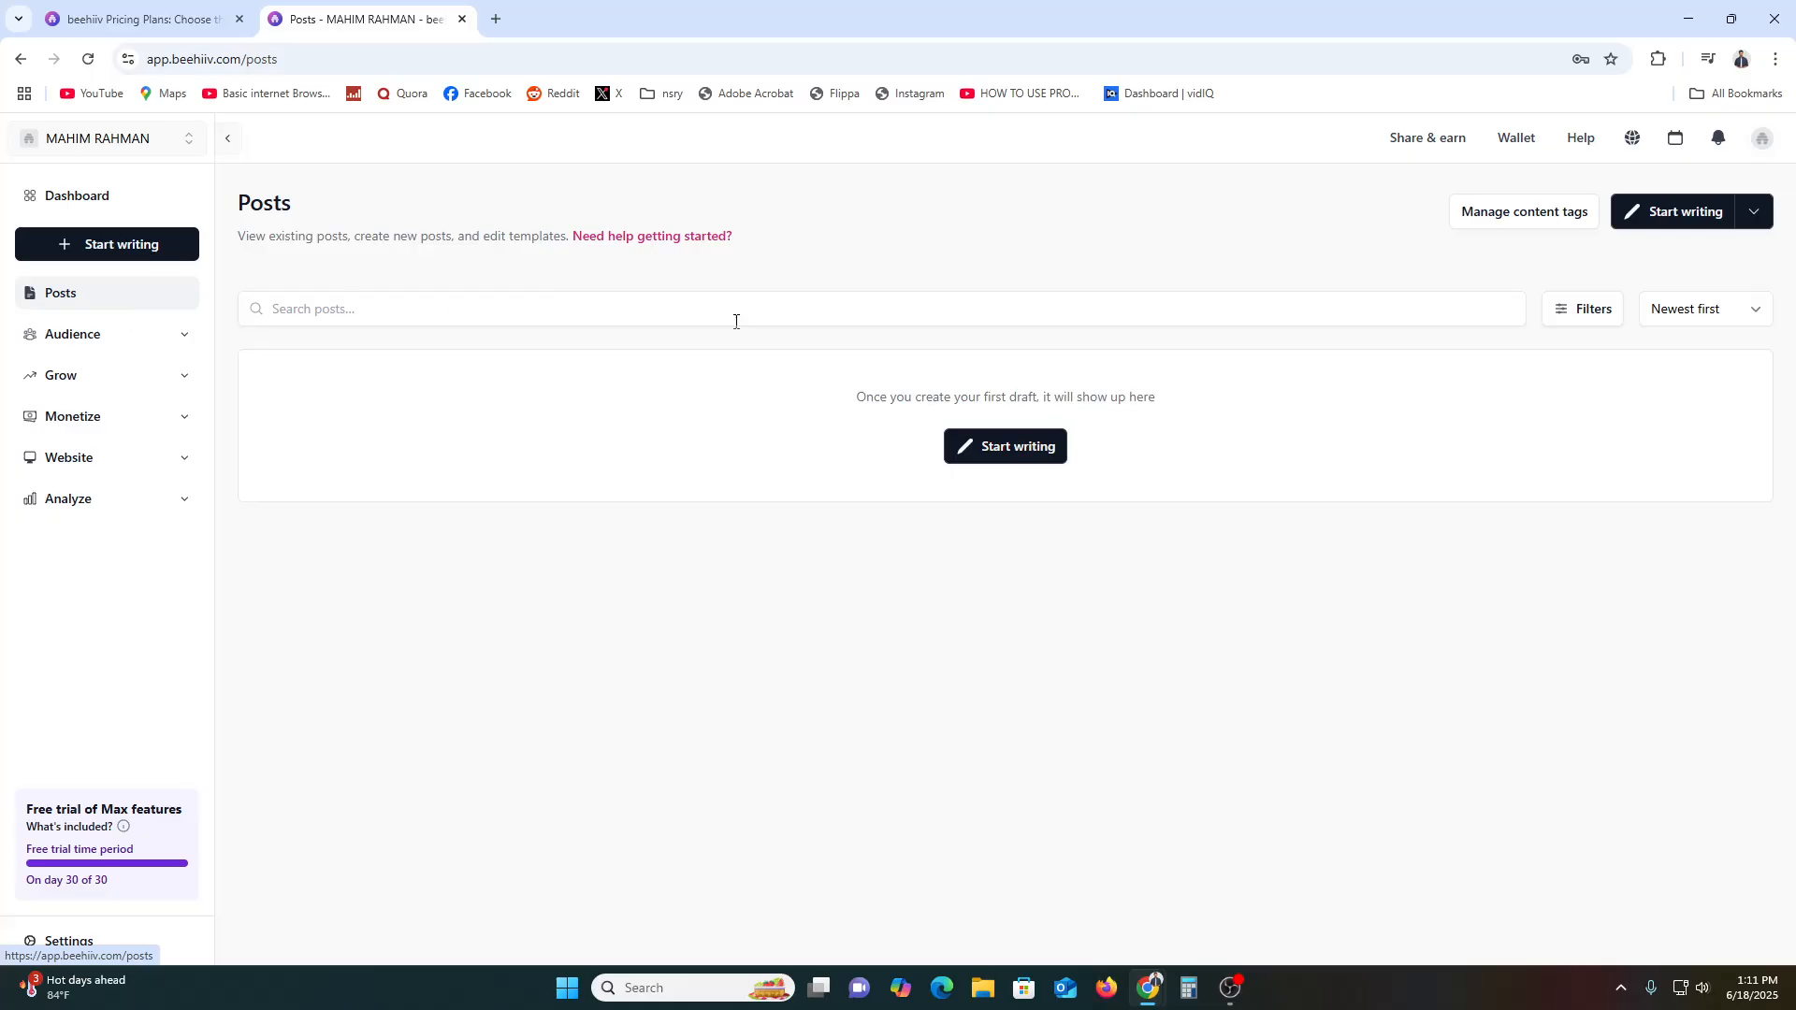
Browse the post template library and start a new post from the Classic Editorial template
left_click(1030, 448)
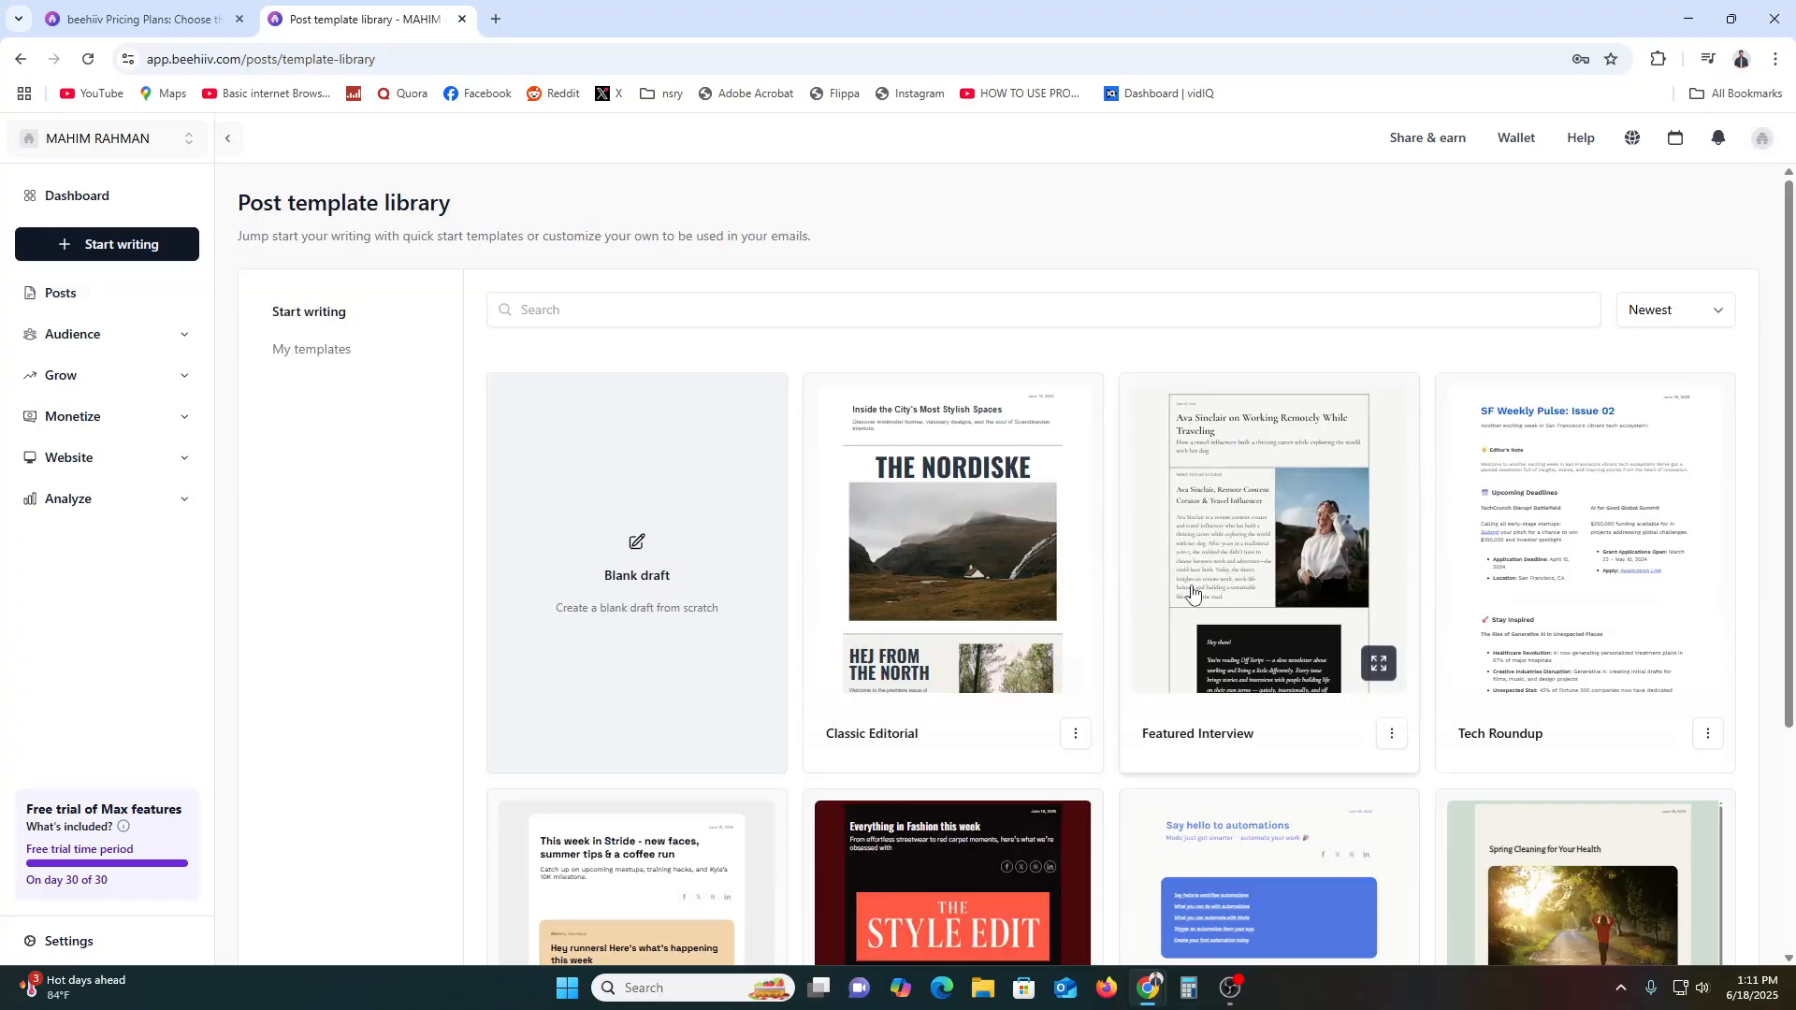
scroll(1603, 562, "down", 3)
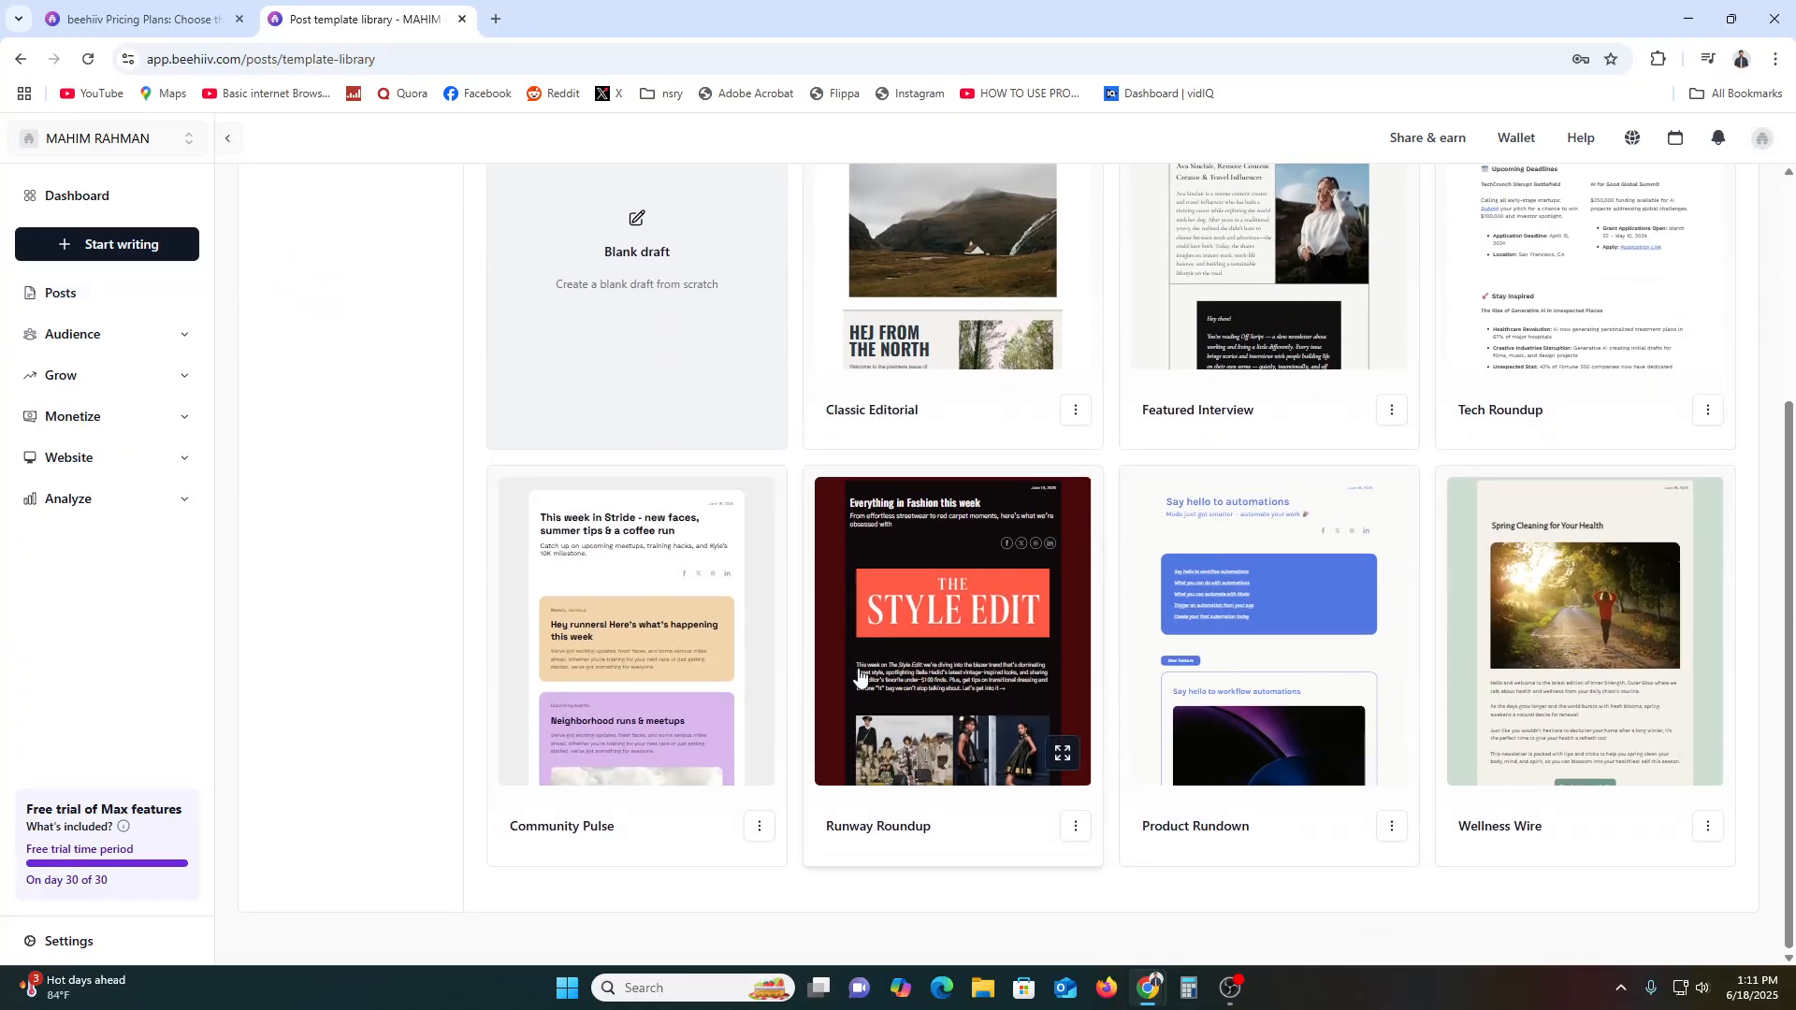
scroll(1587, 743, "up", 3)
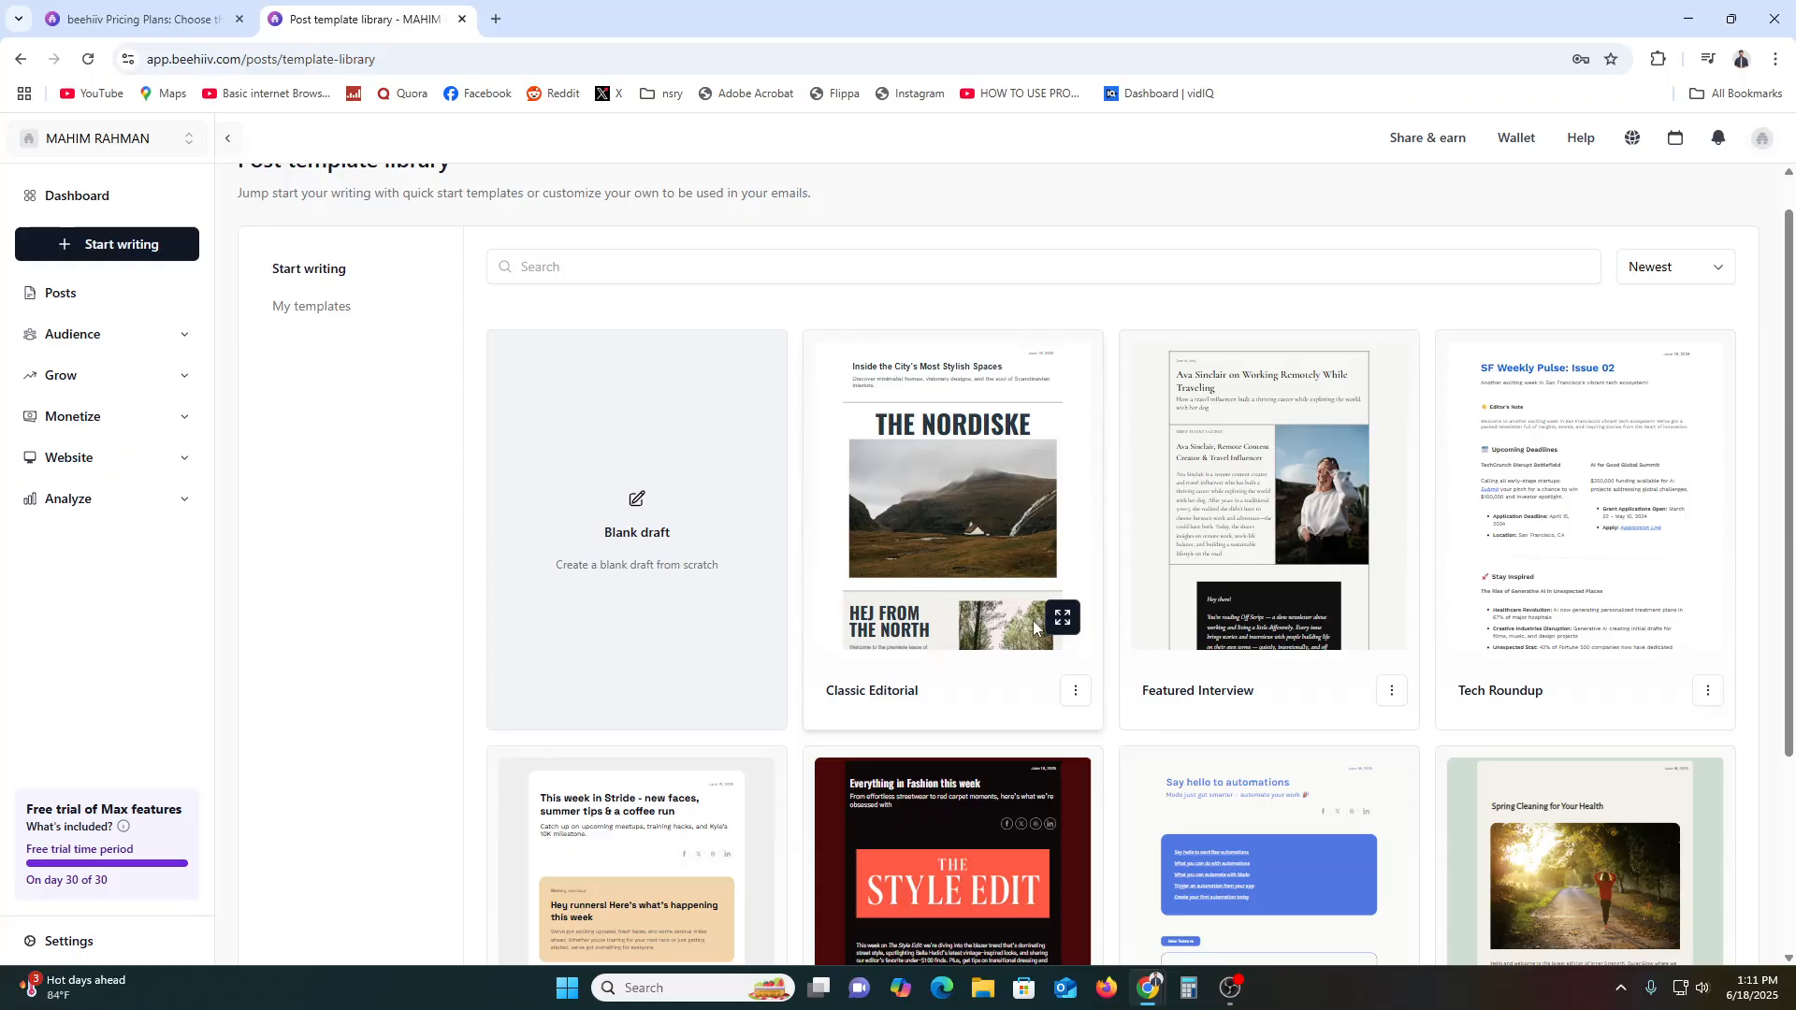
left_click(959, 680)
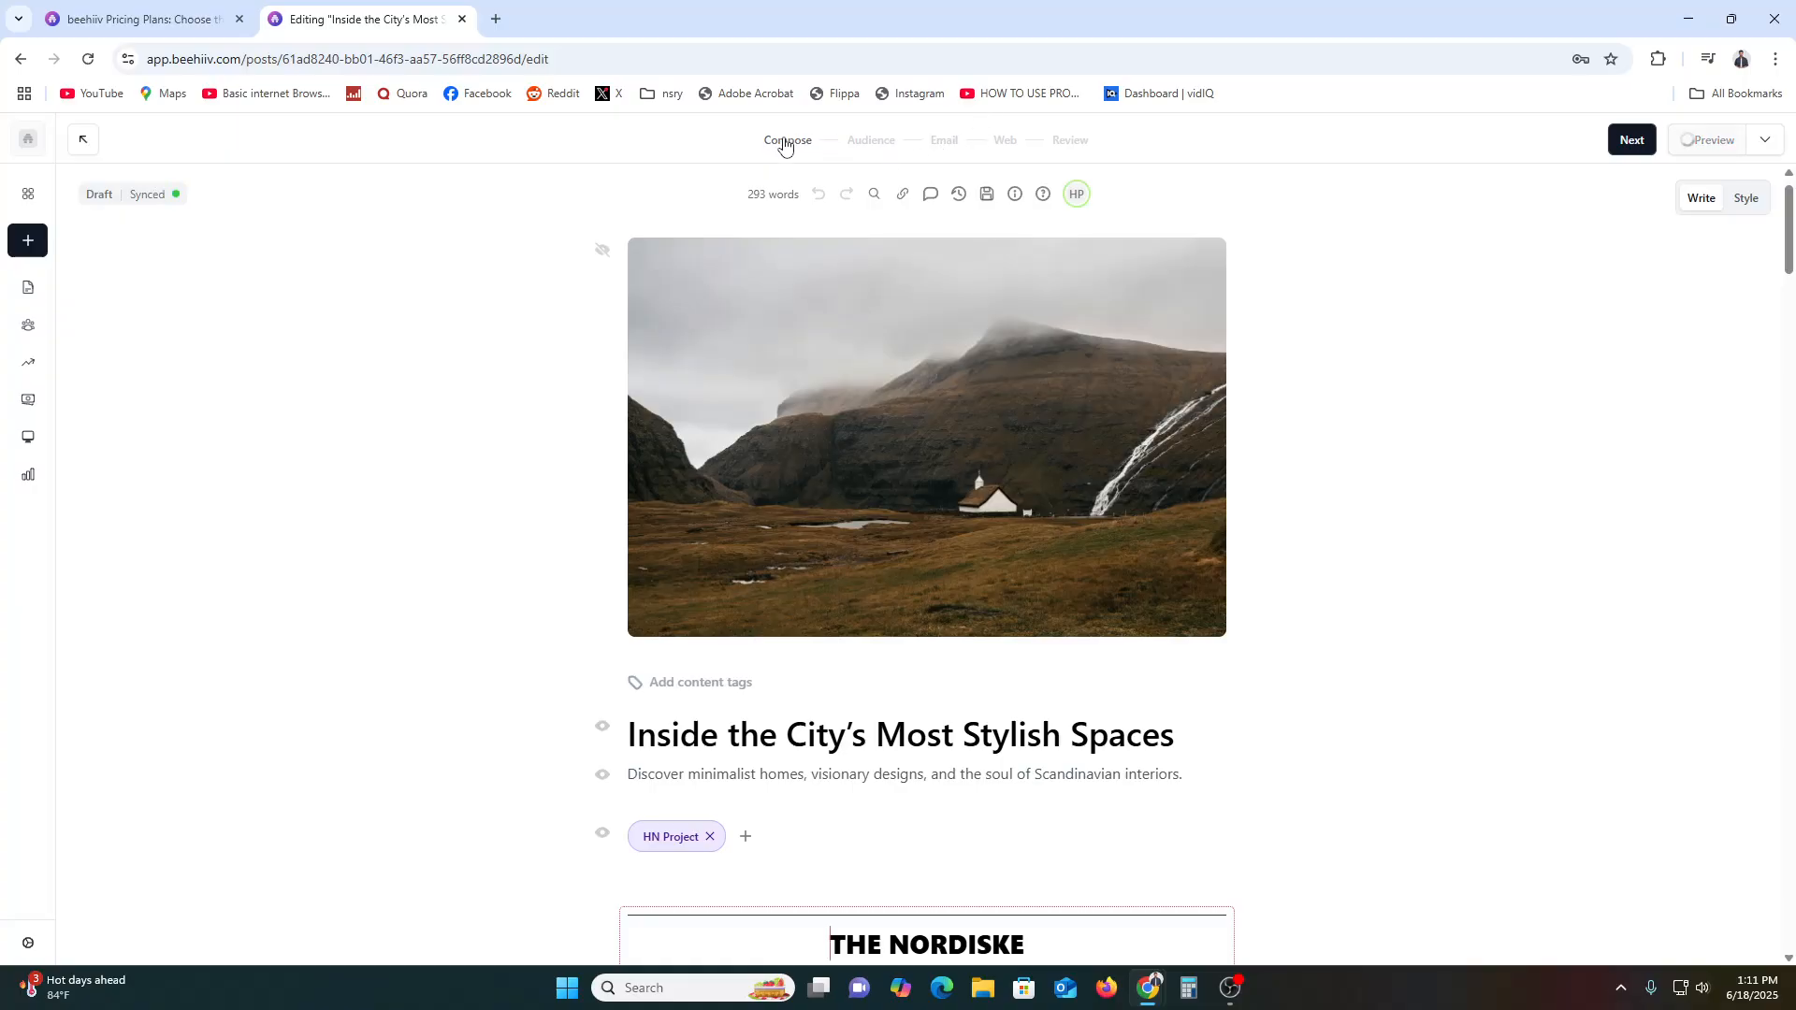
Look through the whole template draft and remove the thumbnail image above the post title
scroll(851, 474, "down", 3)
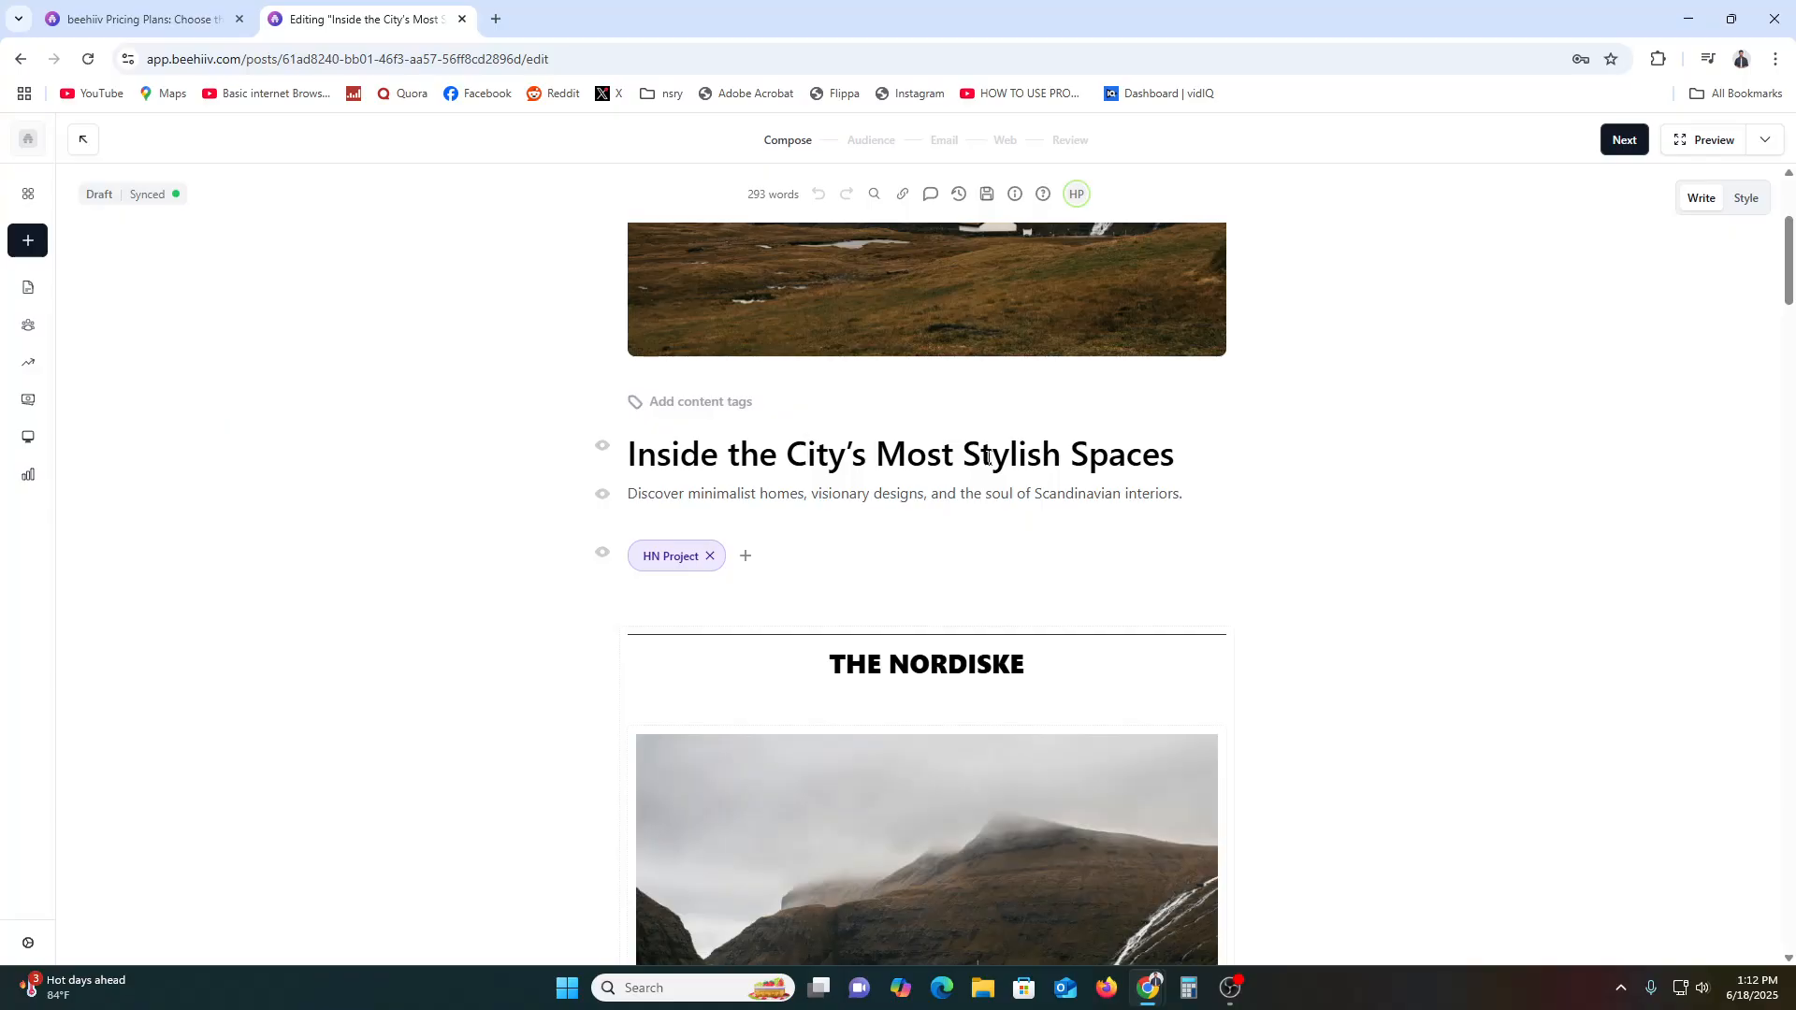
scroll(1338, 636, "down", 15)
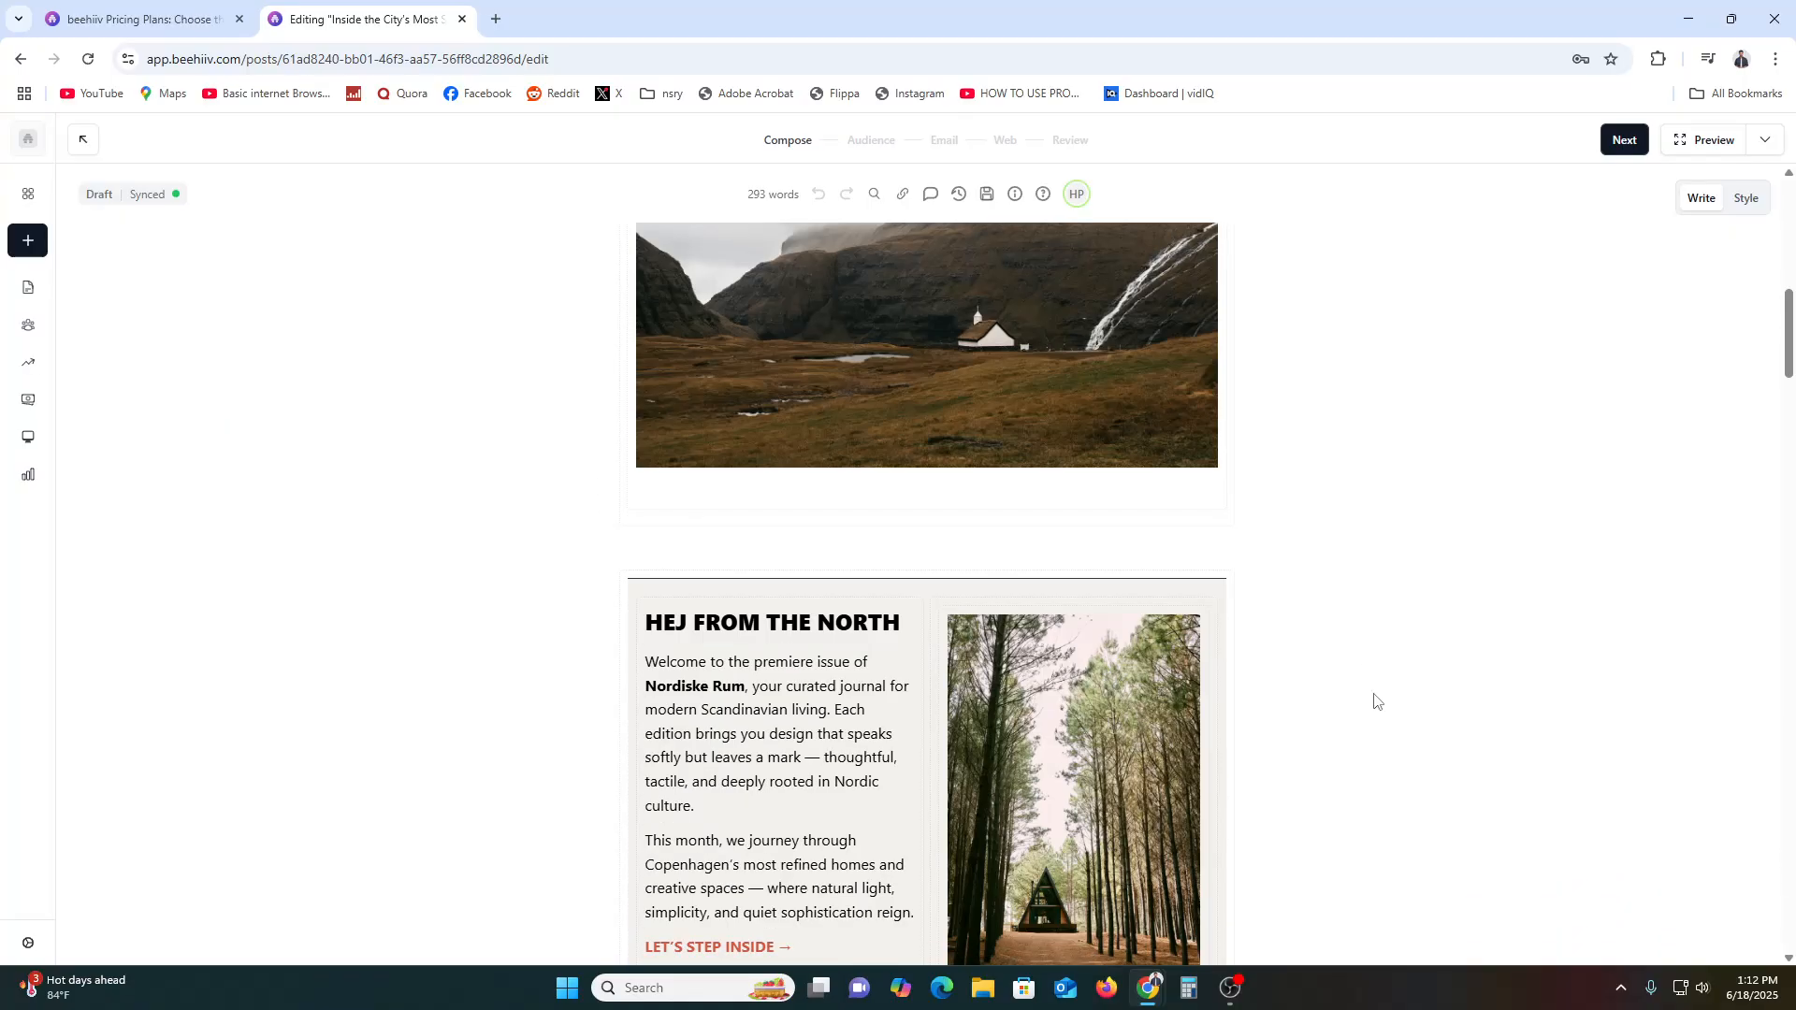
scroll(1378, 714, "down", 18)
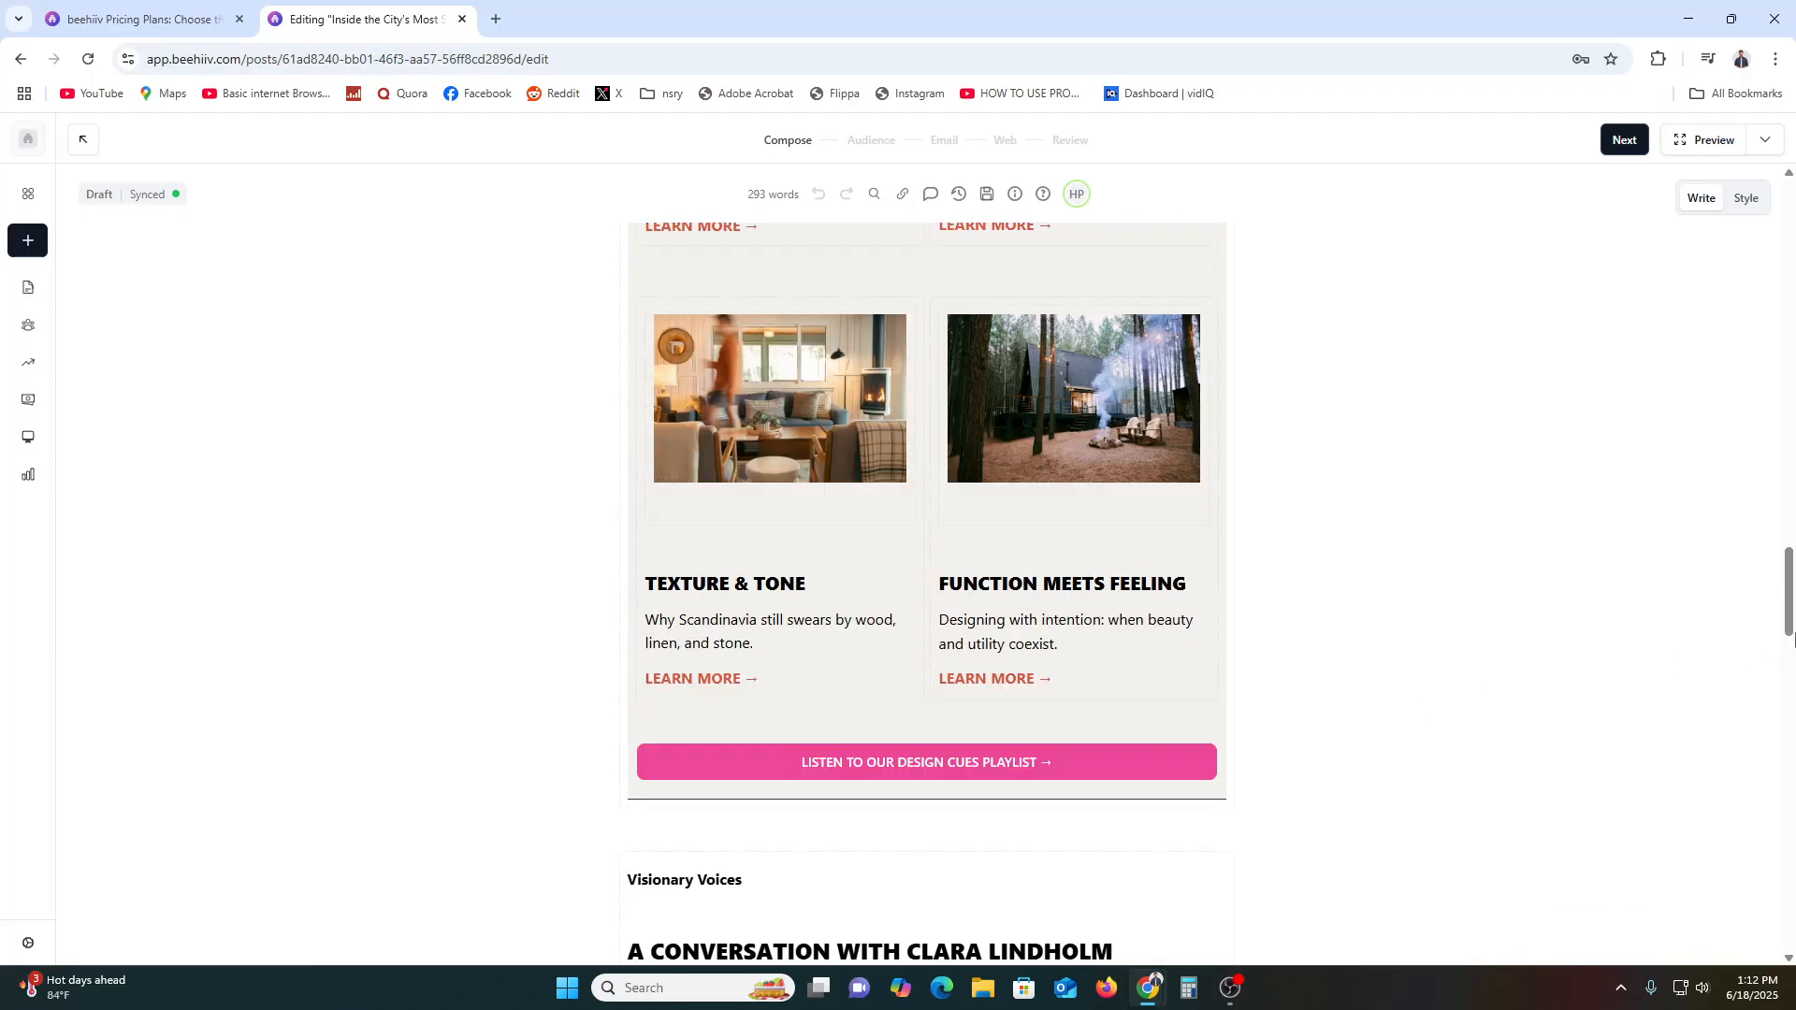
left_click_drag(1794, 689, 1790, 239)
mouse_move(916, 530)
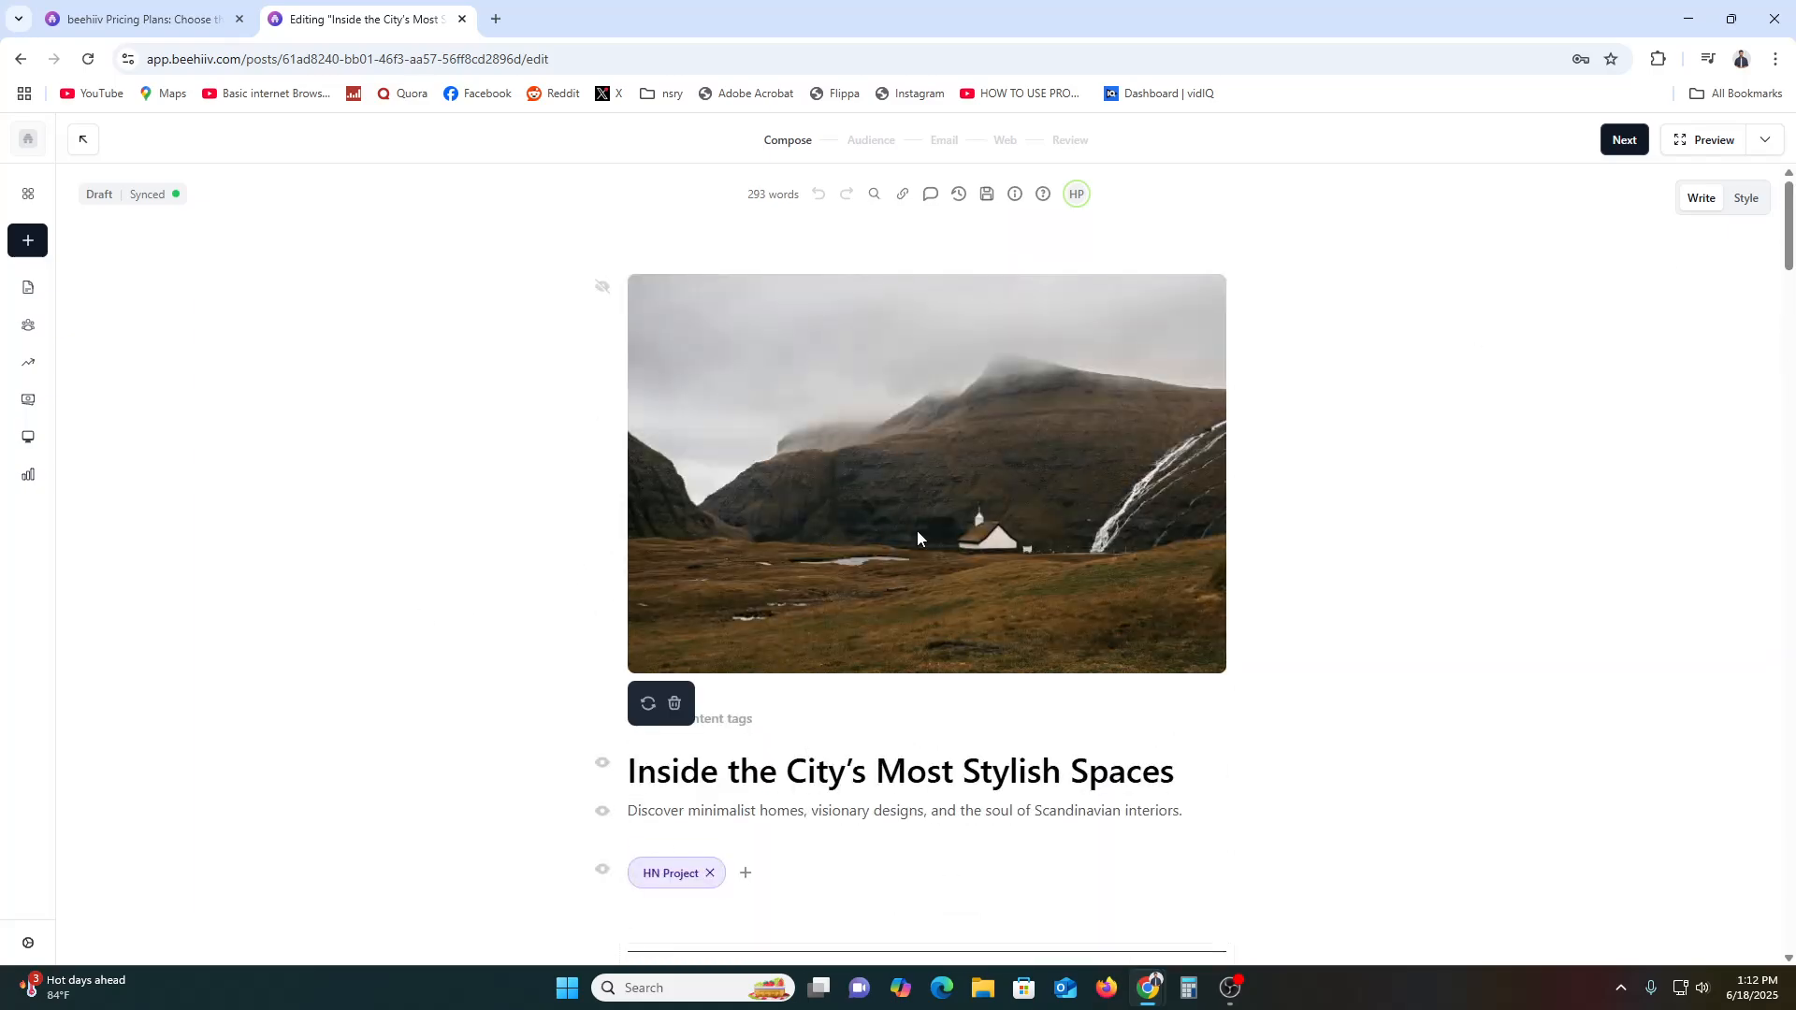
left_click(674, 704)
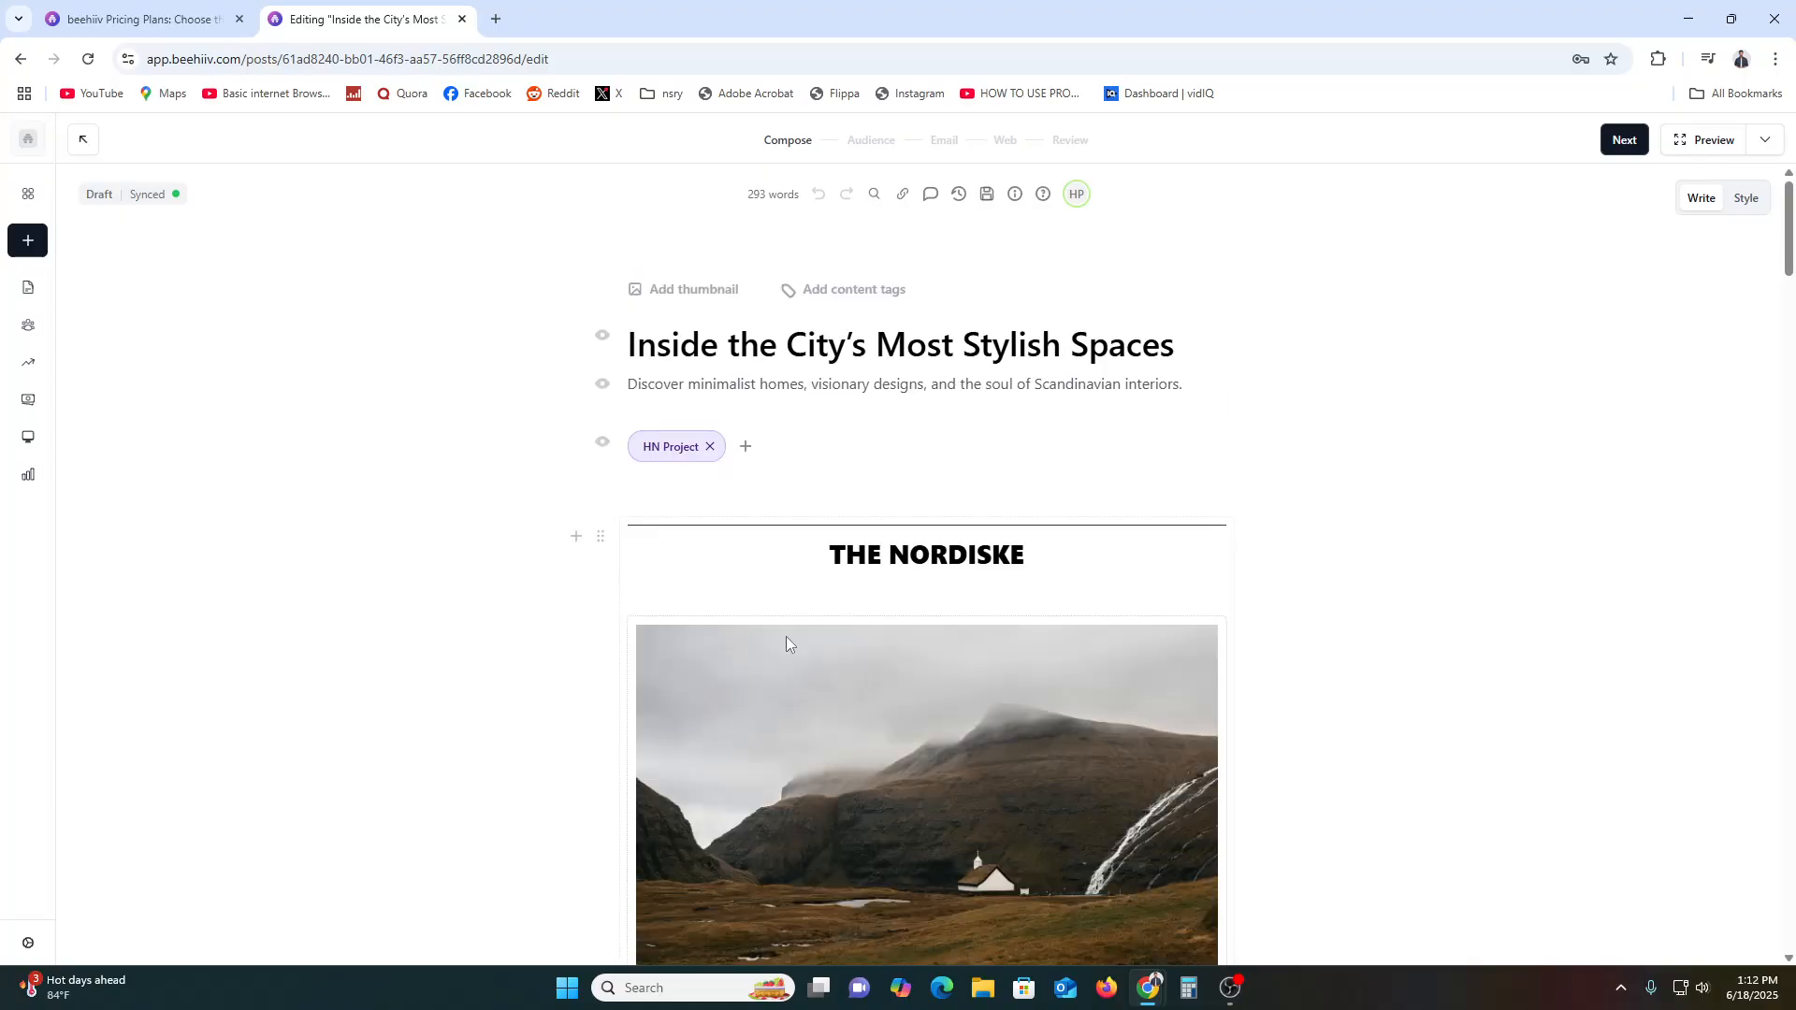
Upload the image "Black White Bold Creative Portfolio Presentation" from the Downloads folder as the post thumbnail
left_click(693, 290)
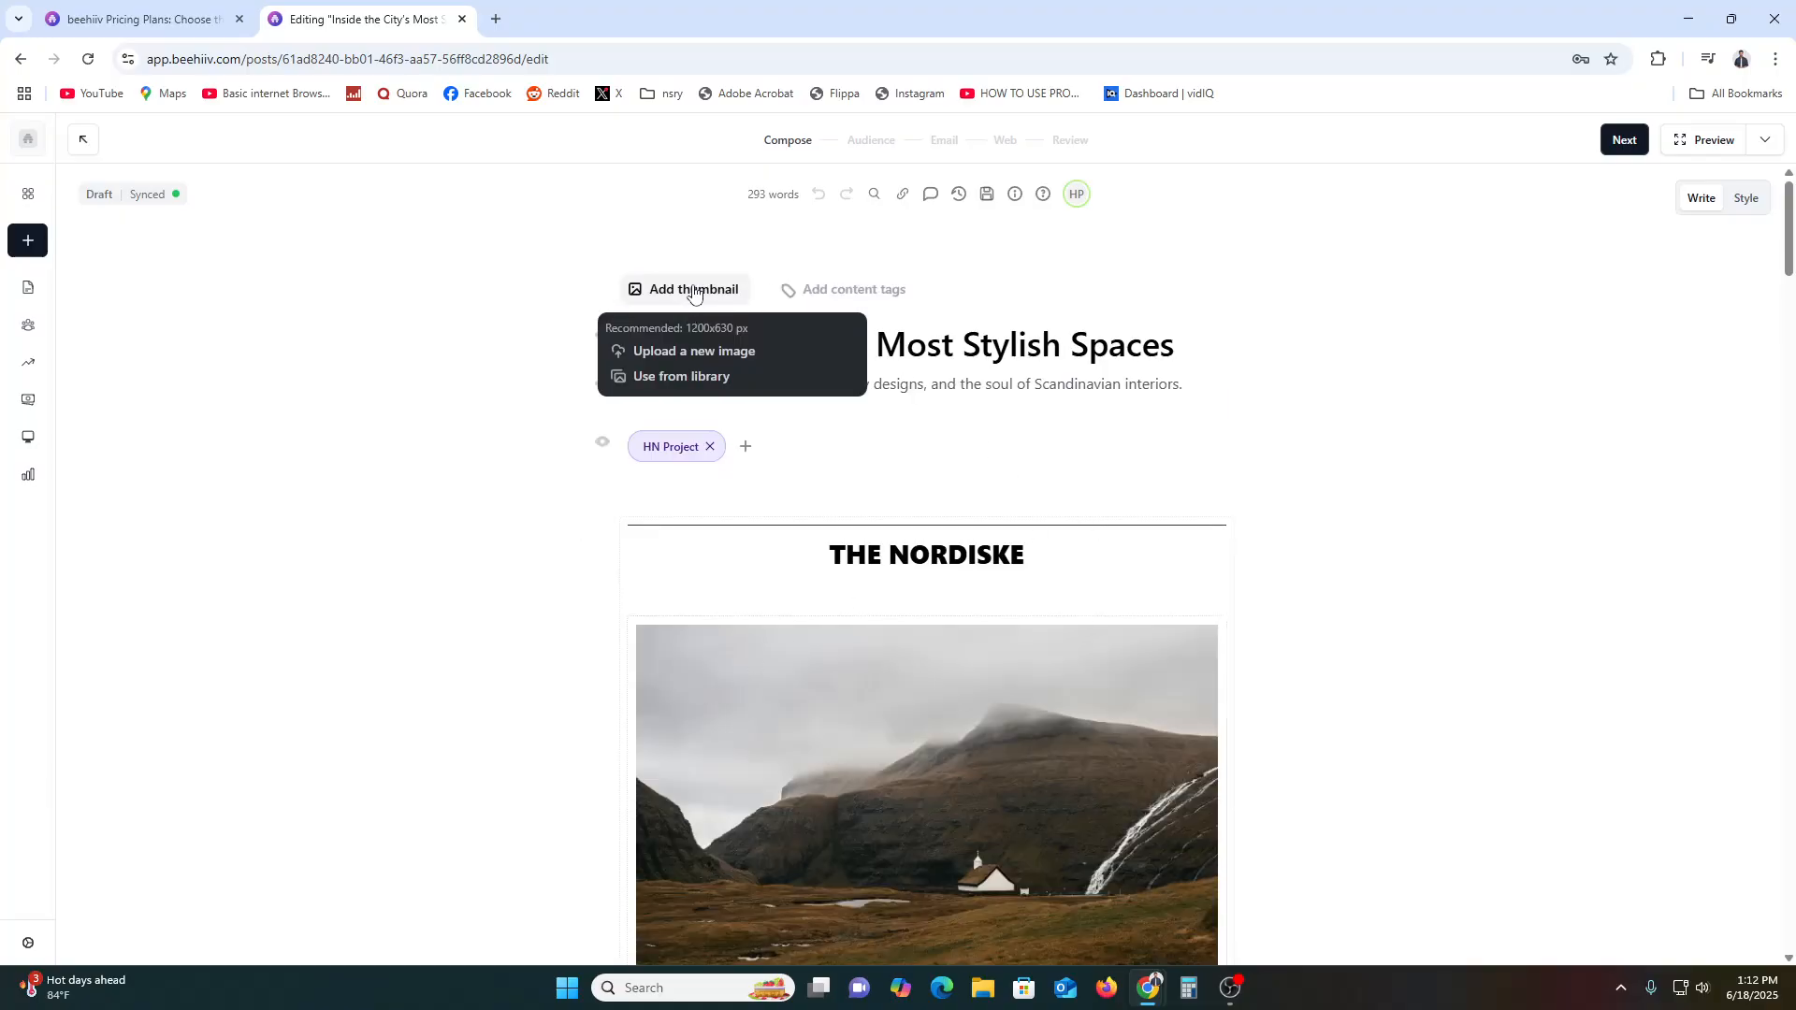
left_click(700, 353)
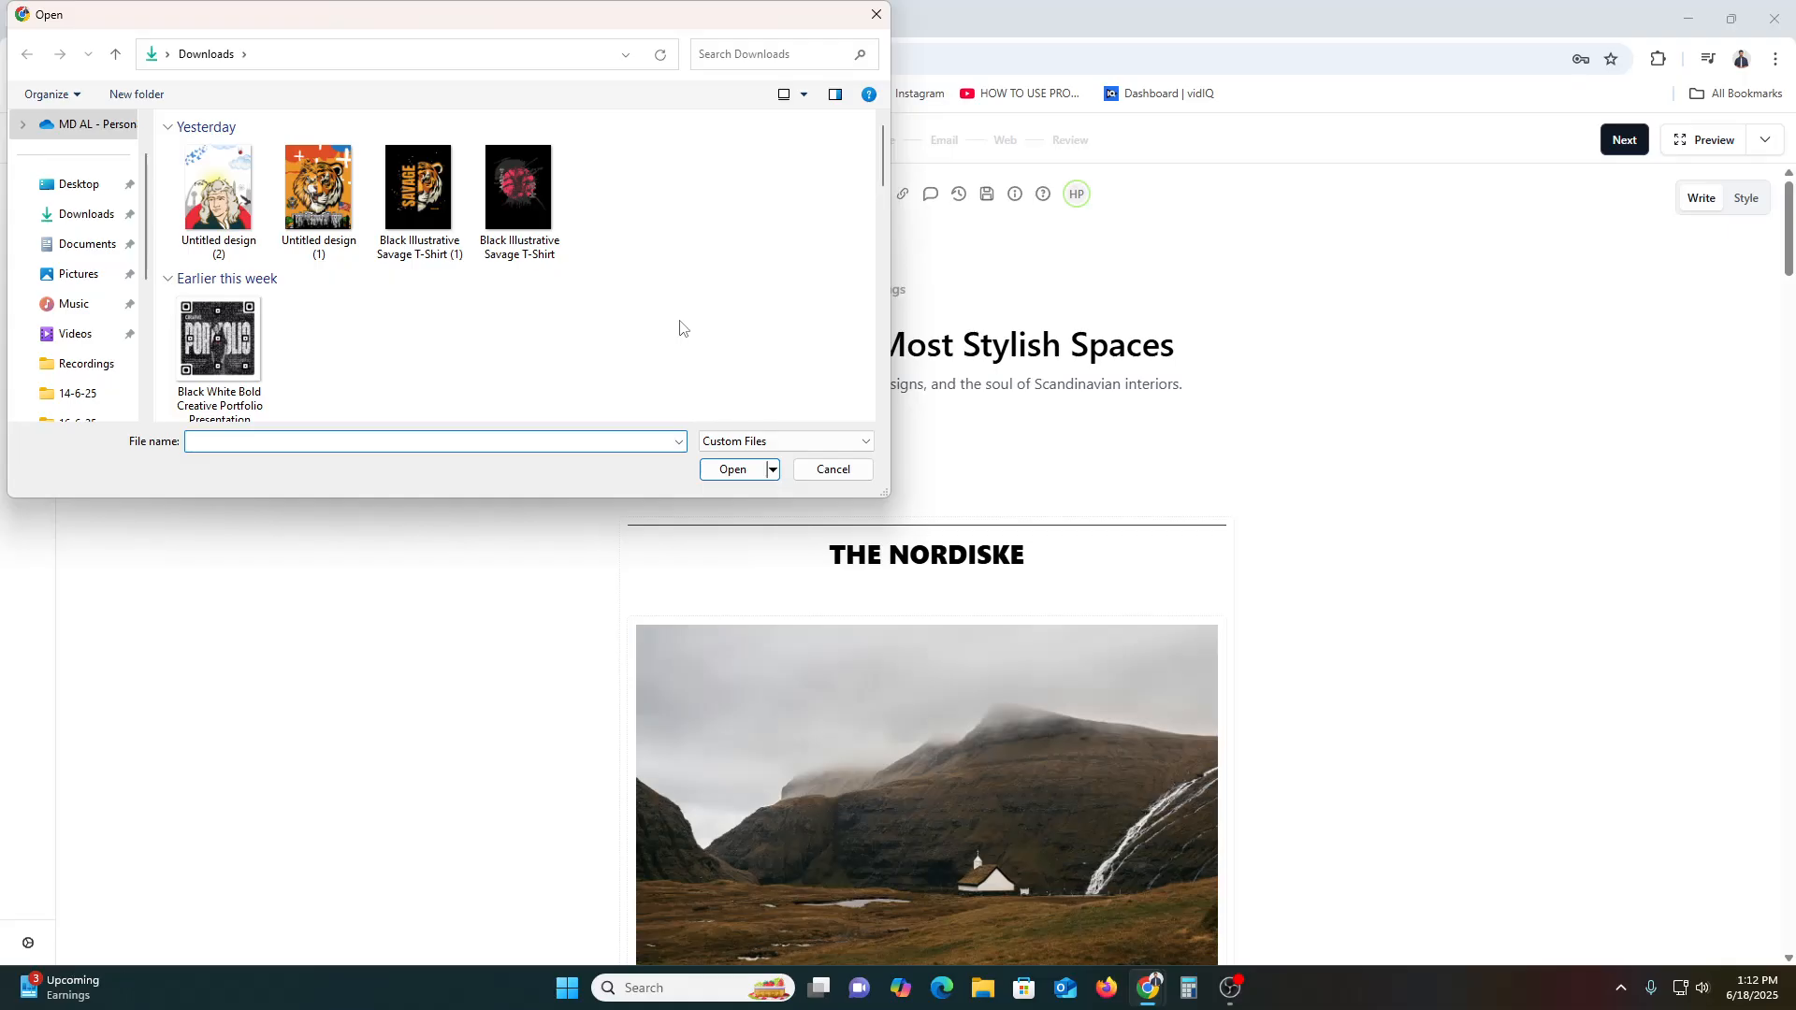
scroll(704, 301, "down", 2)
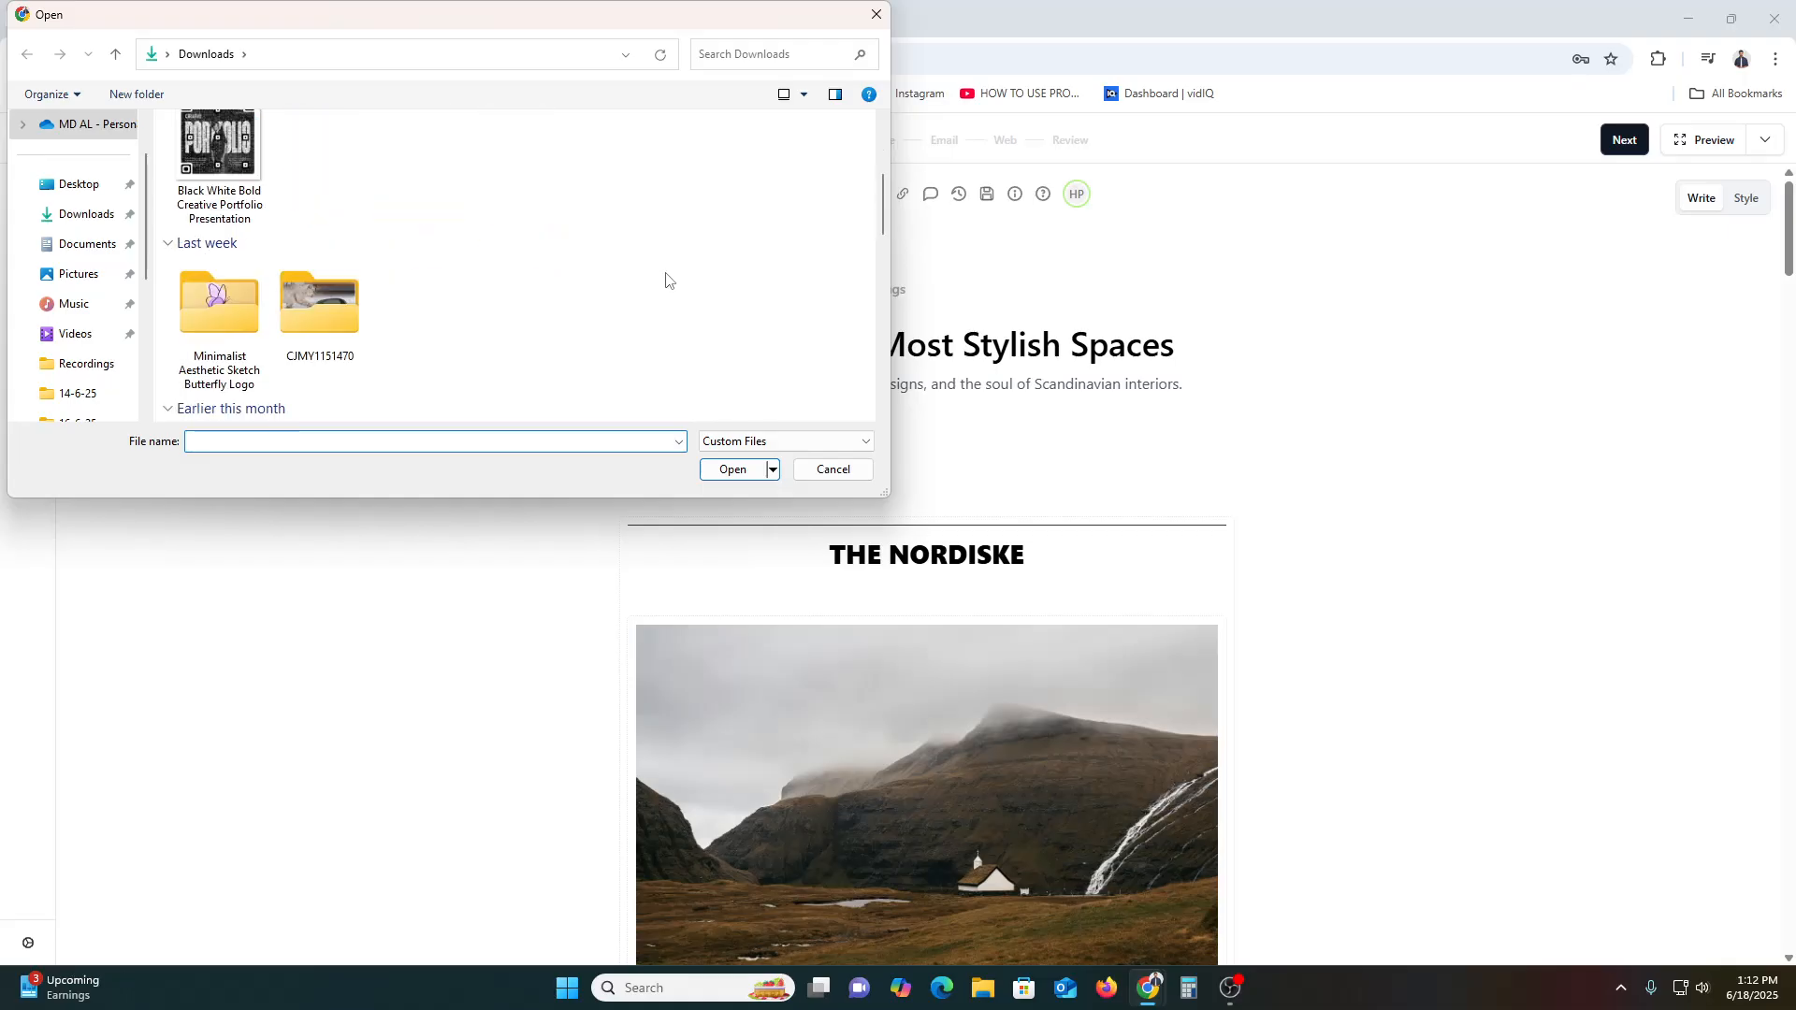
scroll(666, 277, "down", 2)
scroll(653, 295, "down", 3)
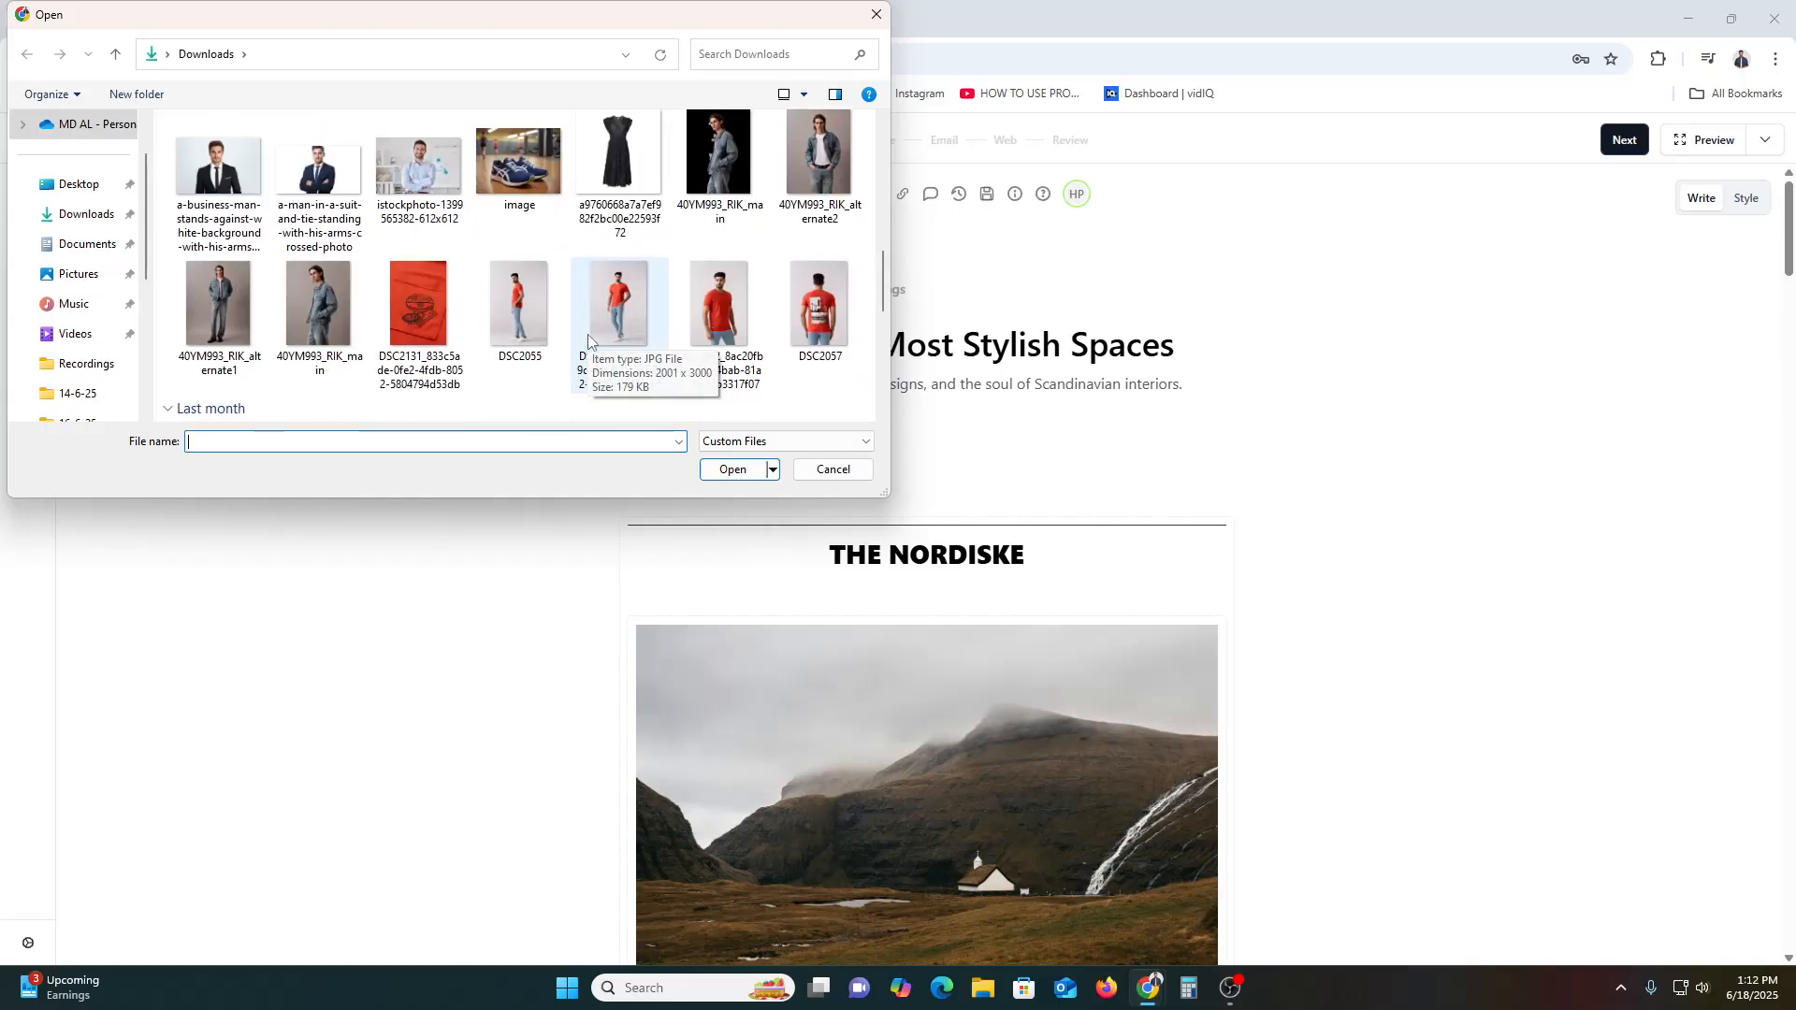
scroll(599, 339, "down", 1)
scroll(718, 332, "down", 1)
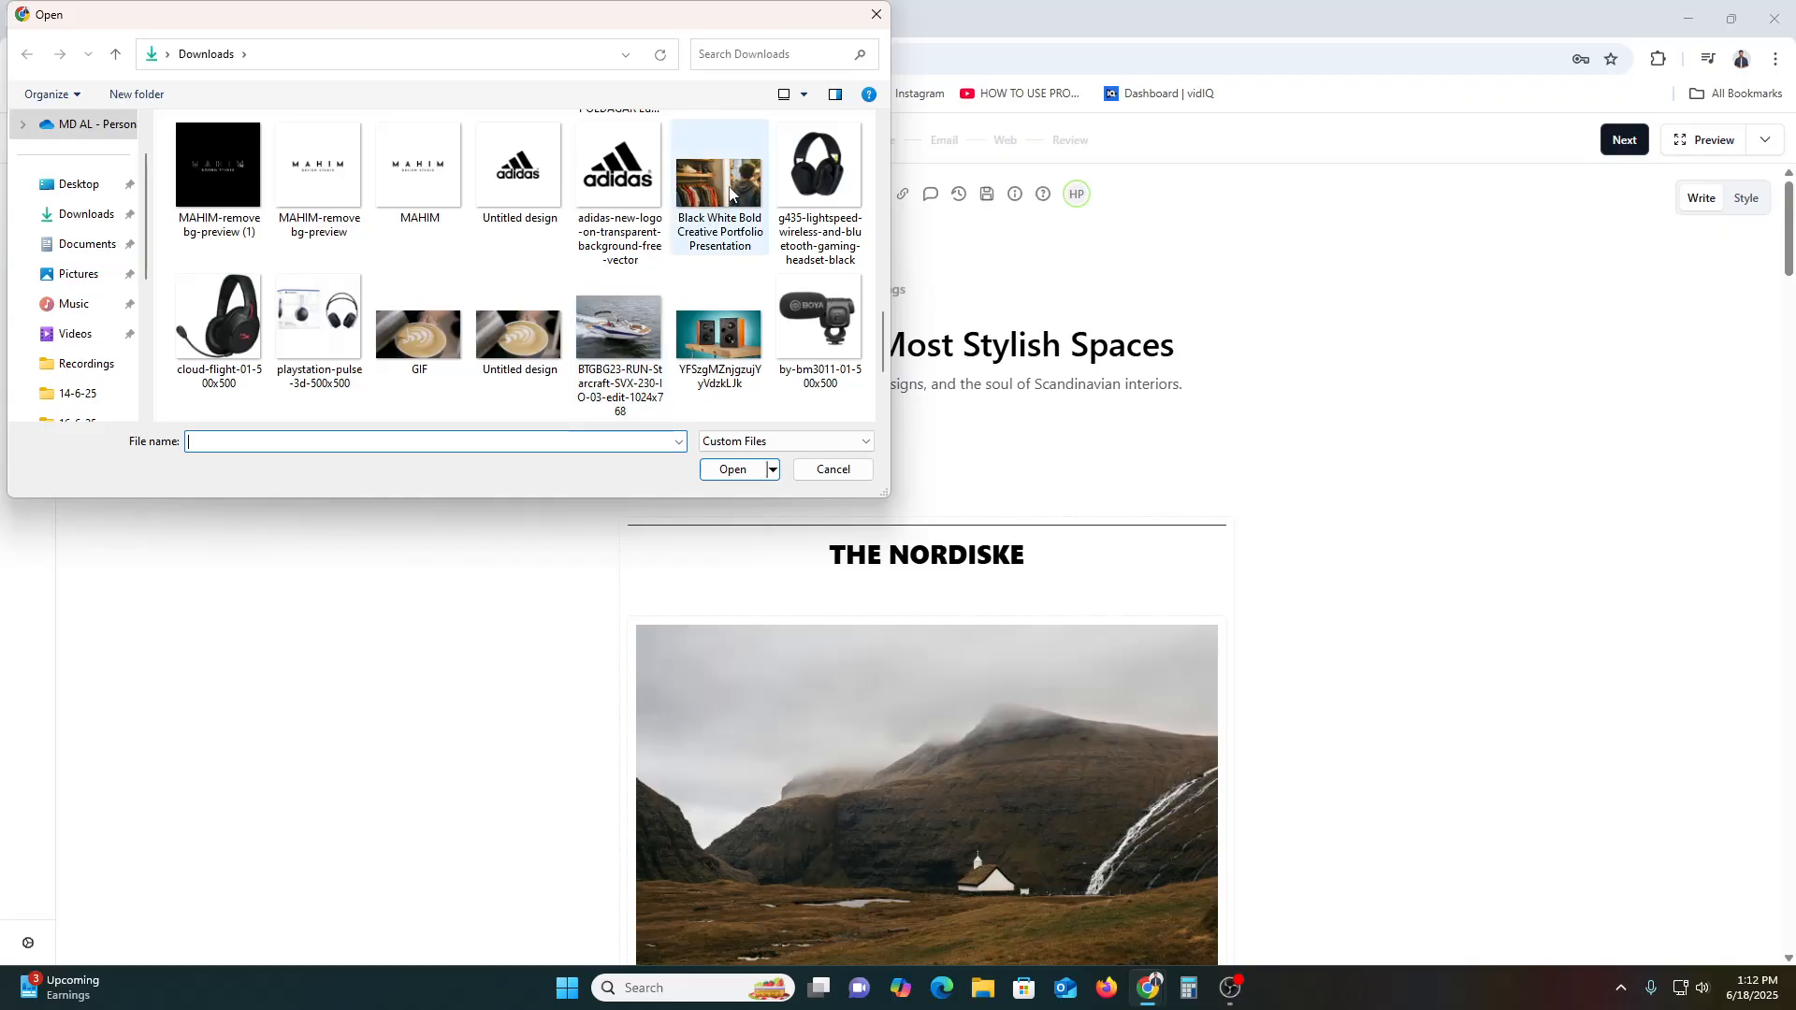
double_click(730, 192)
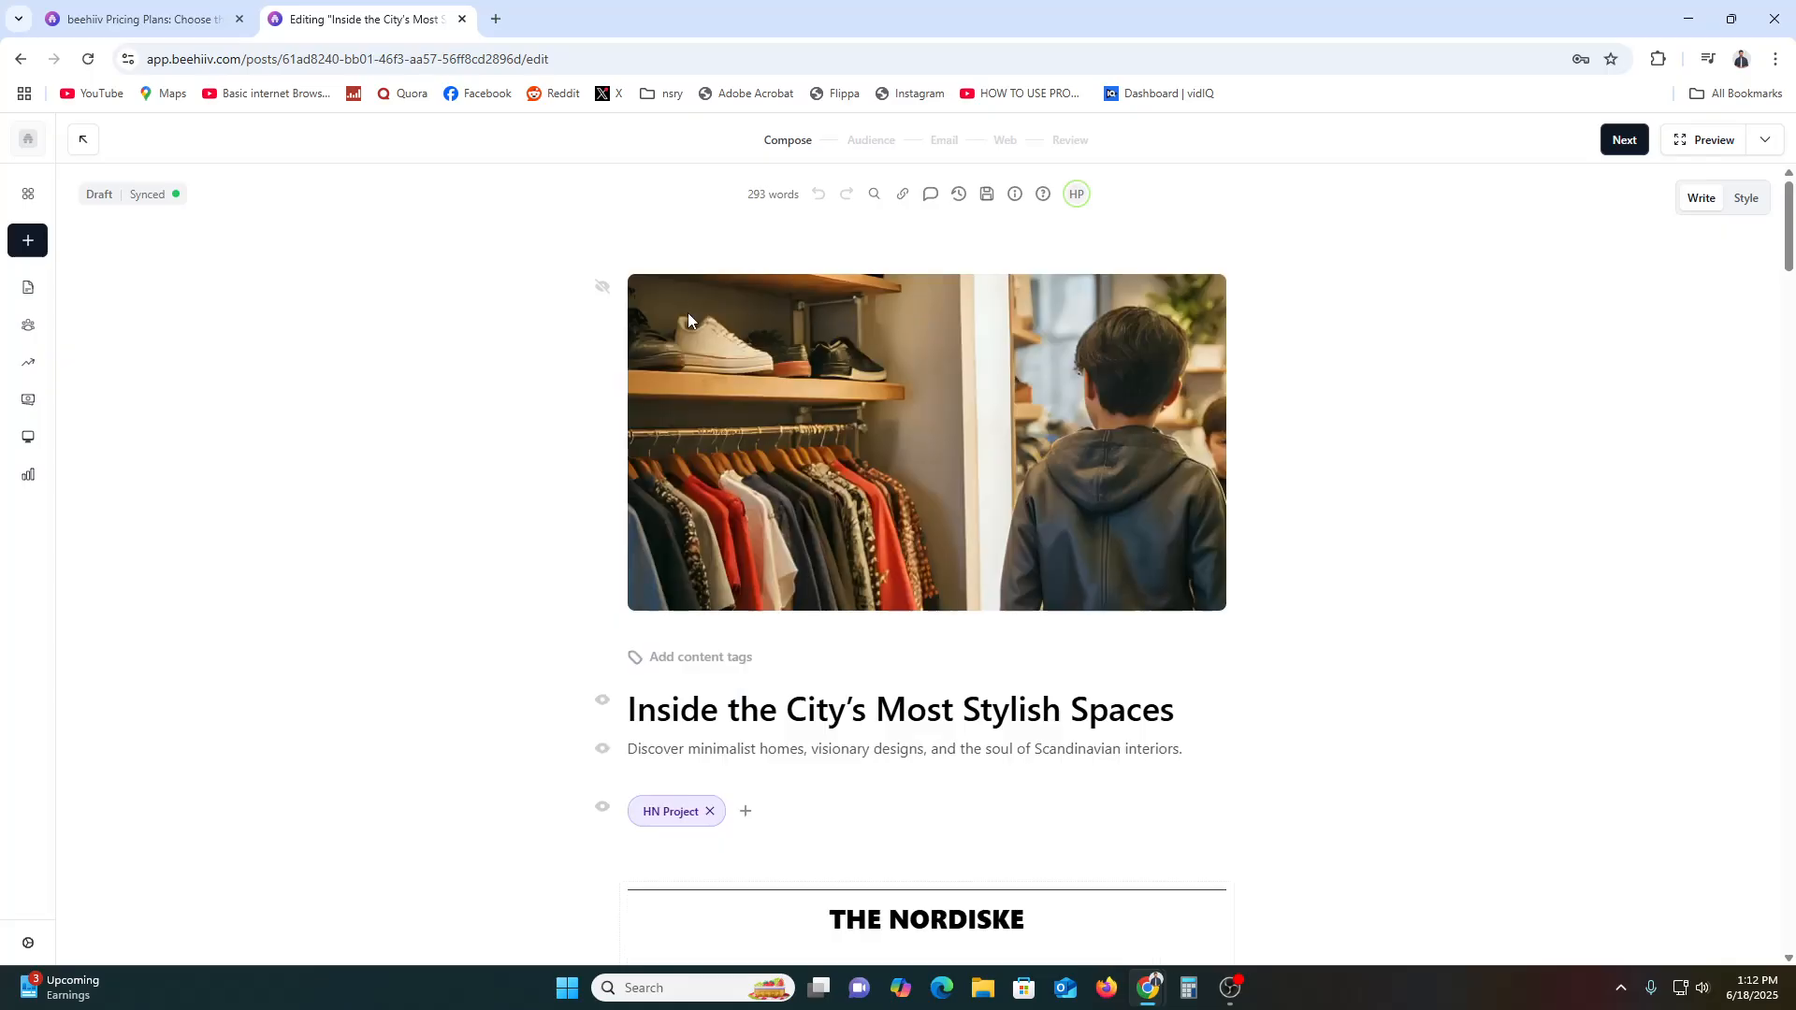
Replace the post title with "SUBSCRIBE OUR YOUTUBE CHANNEL!!"
scroll(1156, 507, "down", 2)
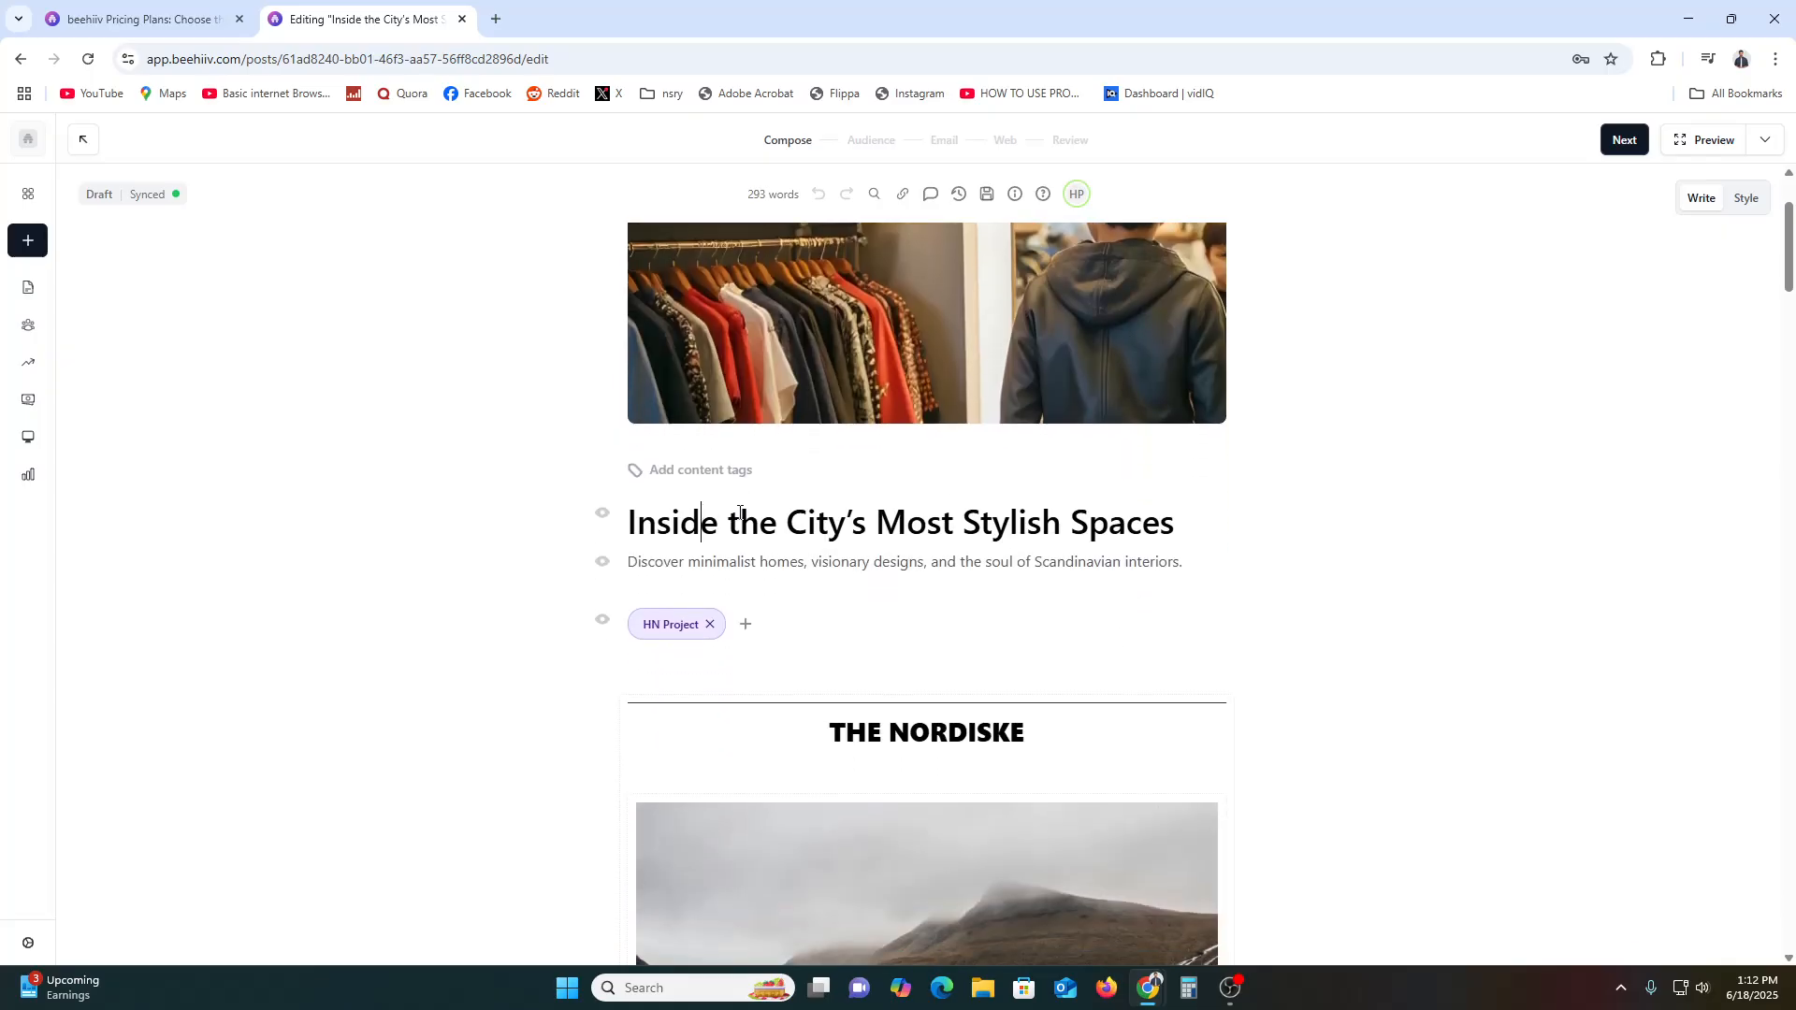
triple_click(739, 513)
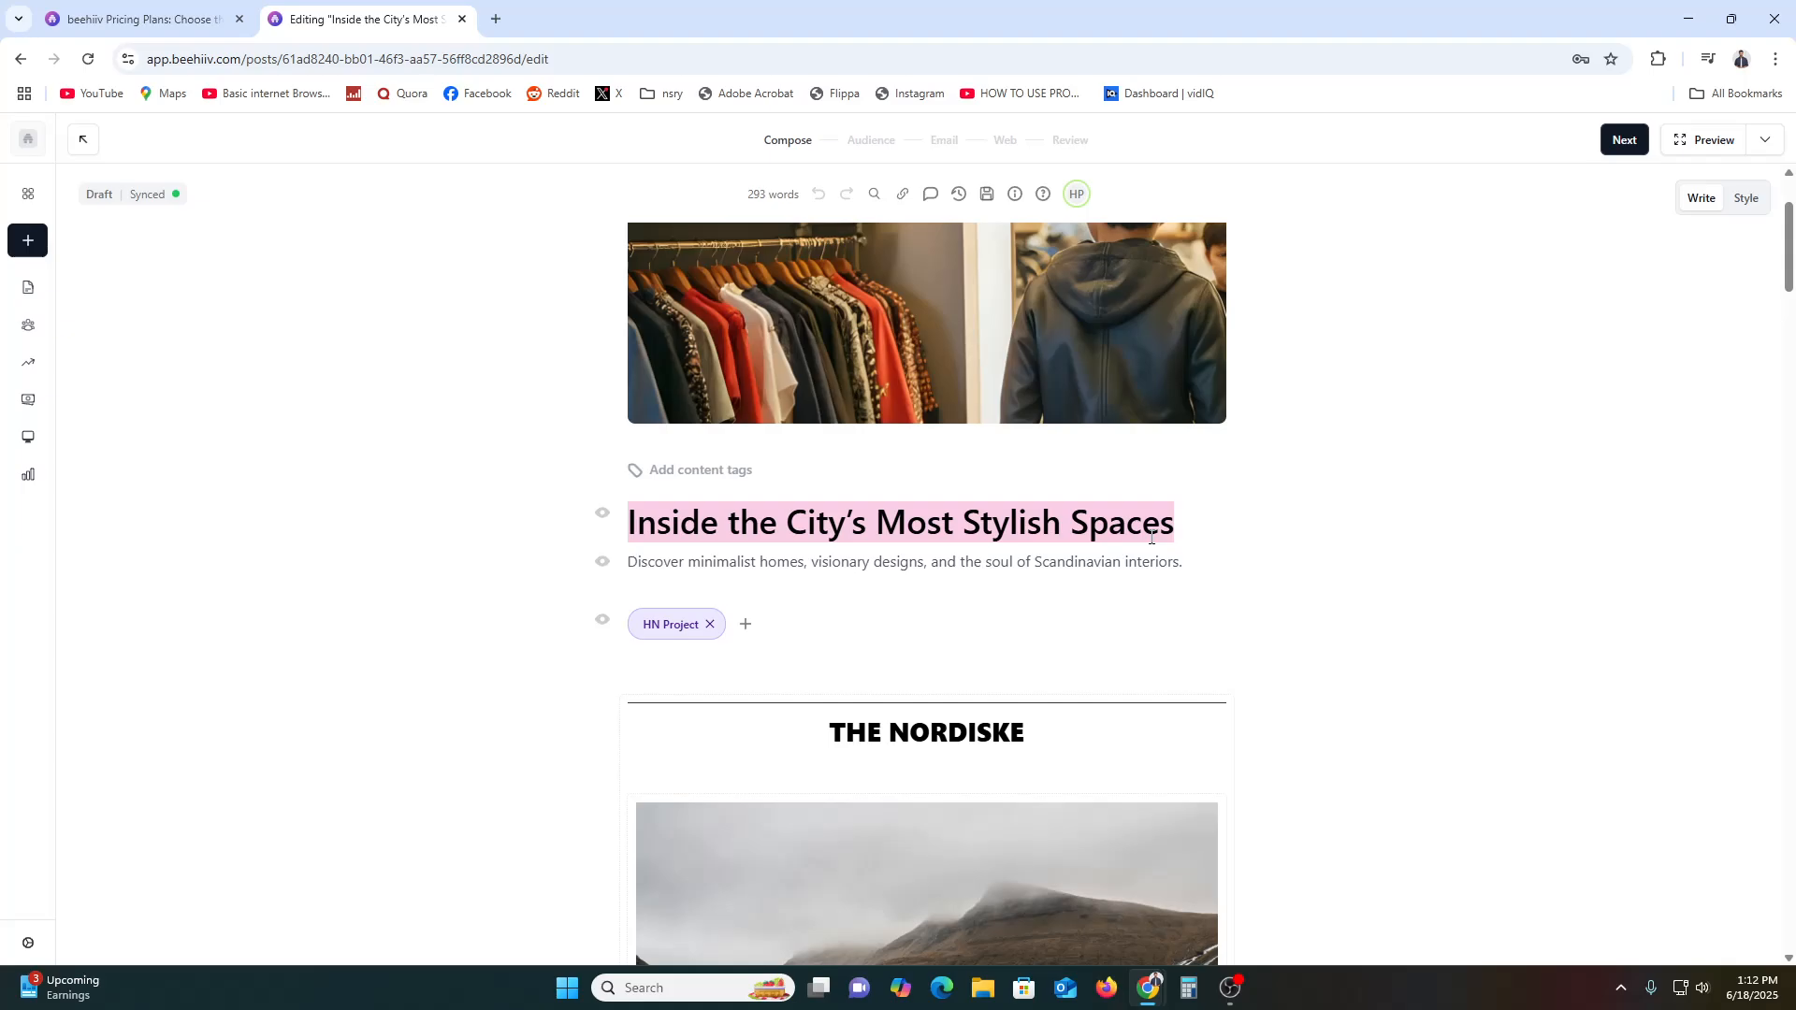
type("SUBSCRIBE")
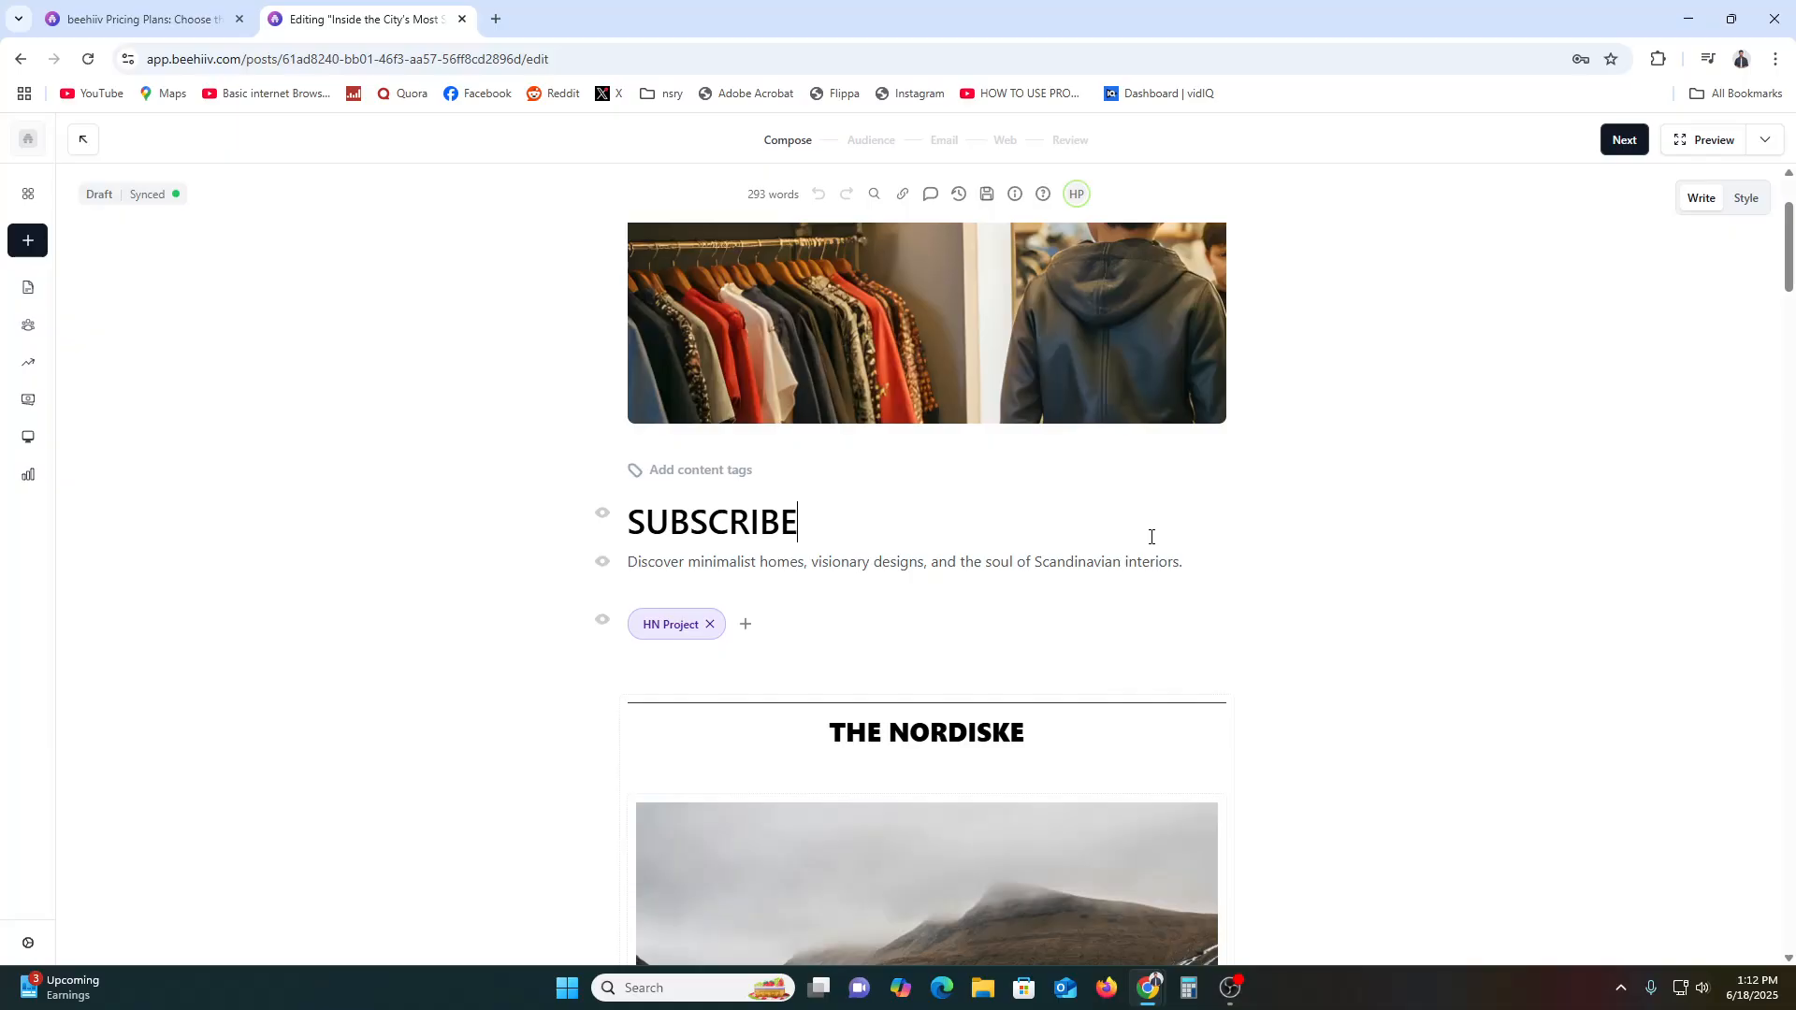
type(" OUR YO")
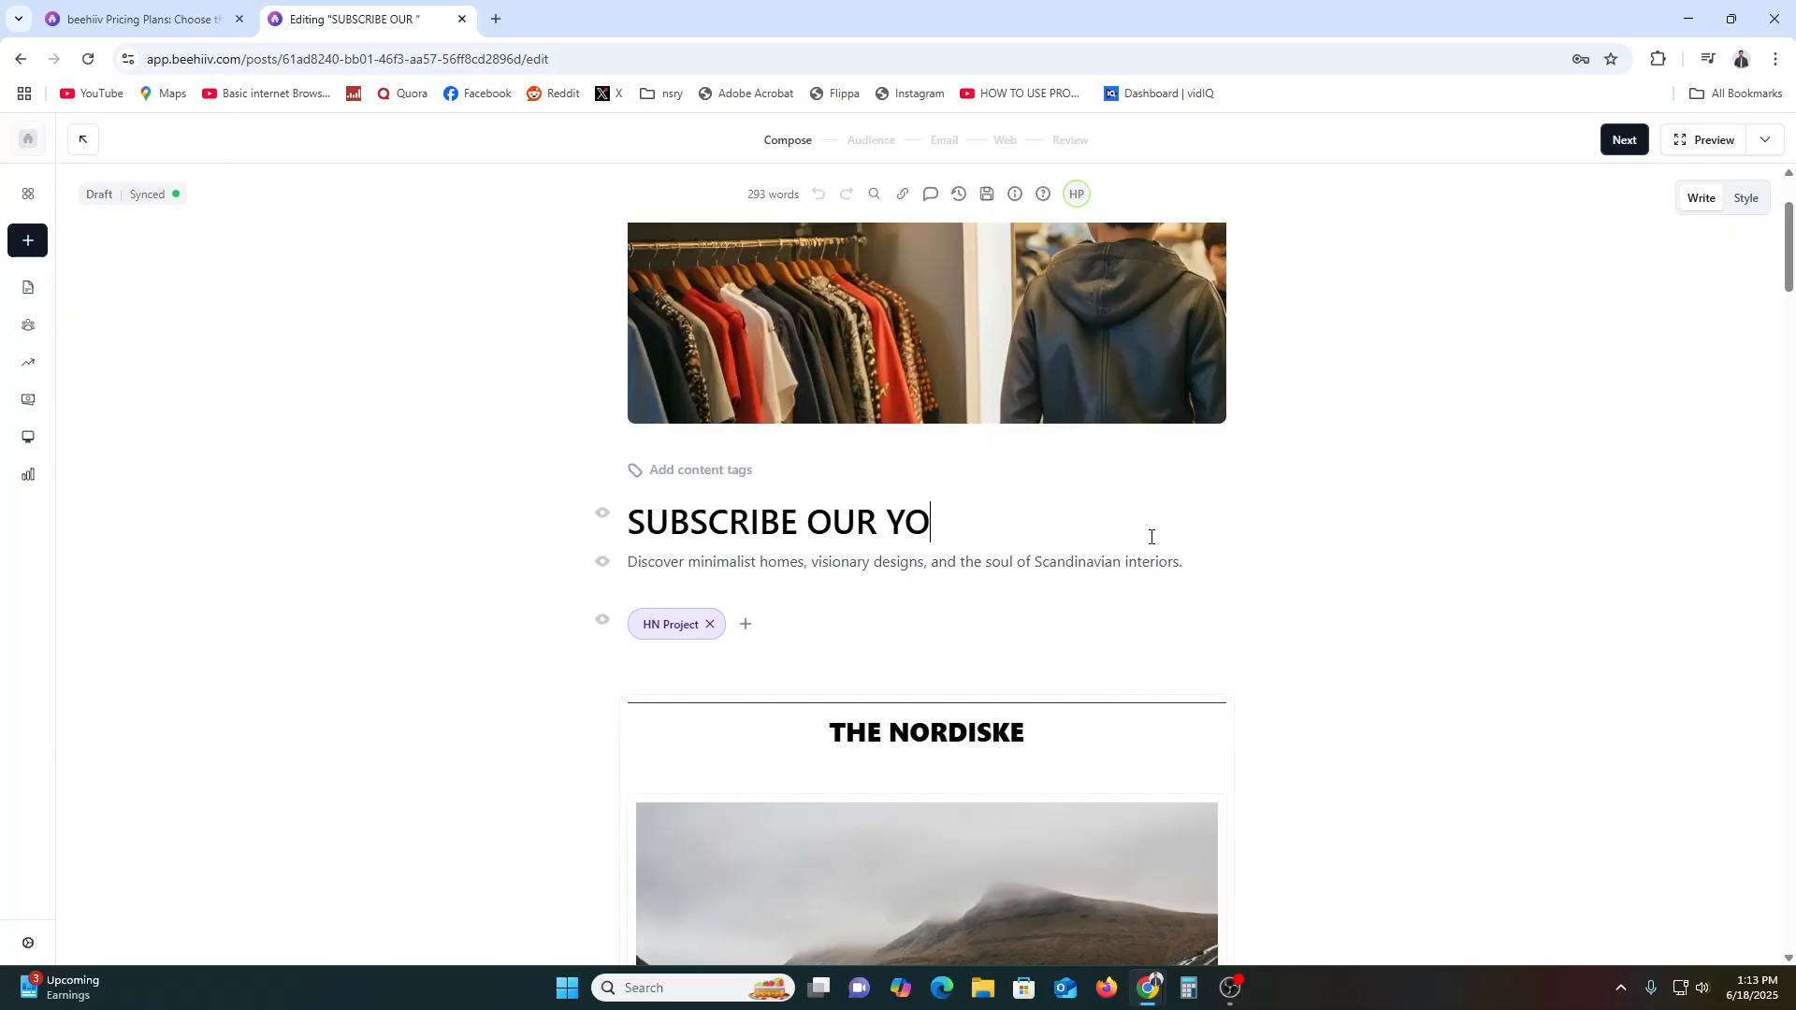
type("UTUBE C")
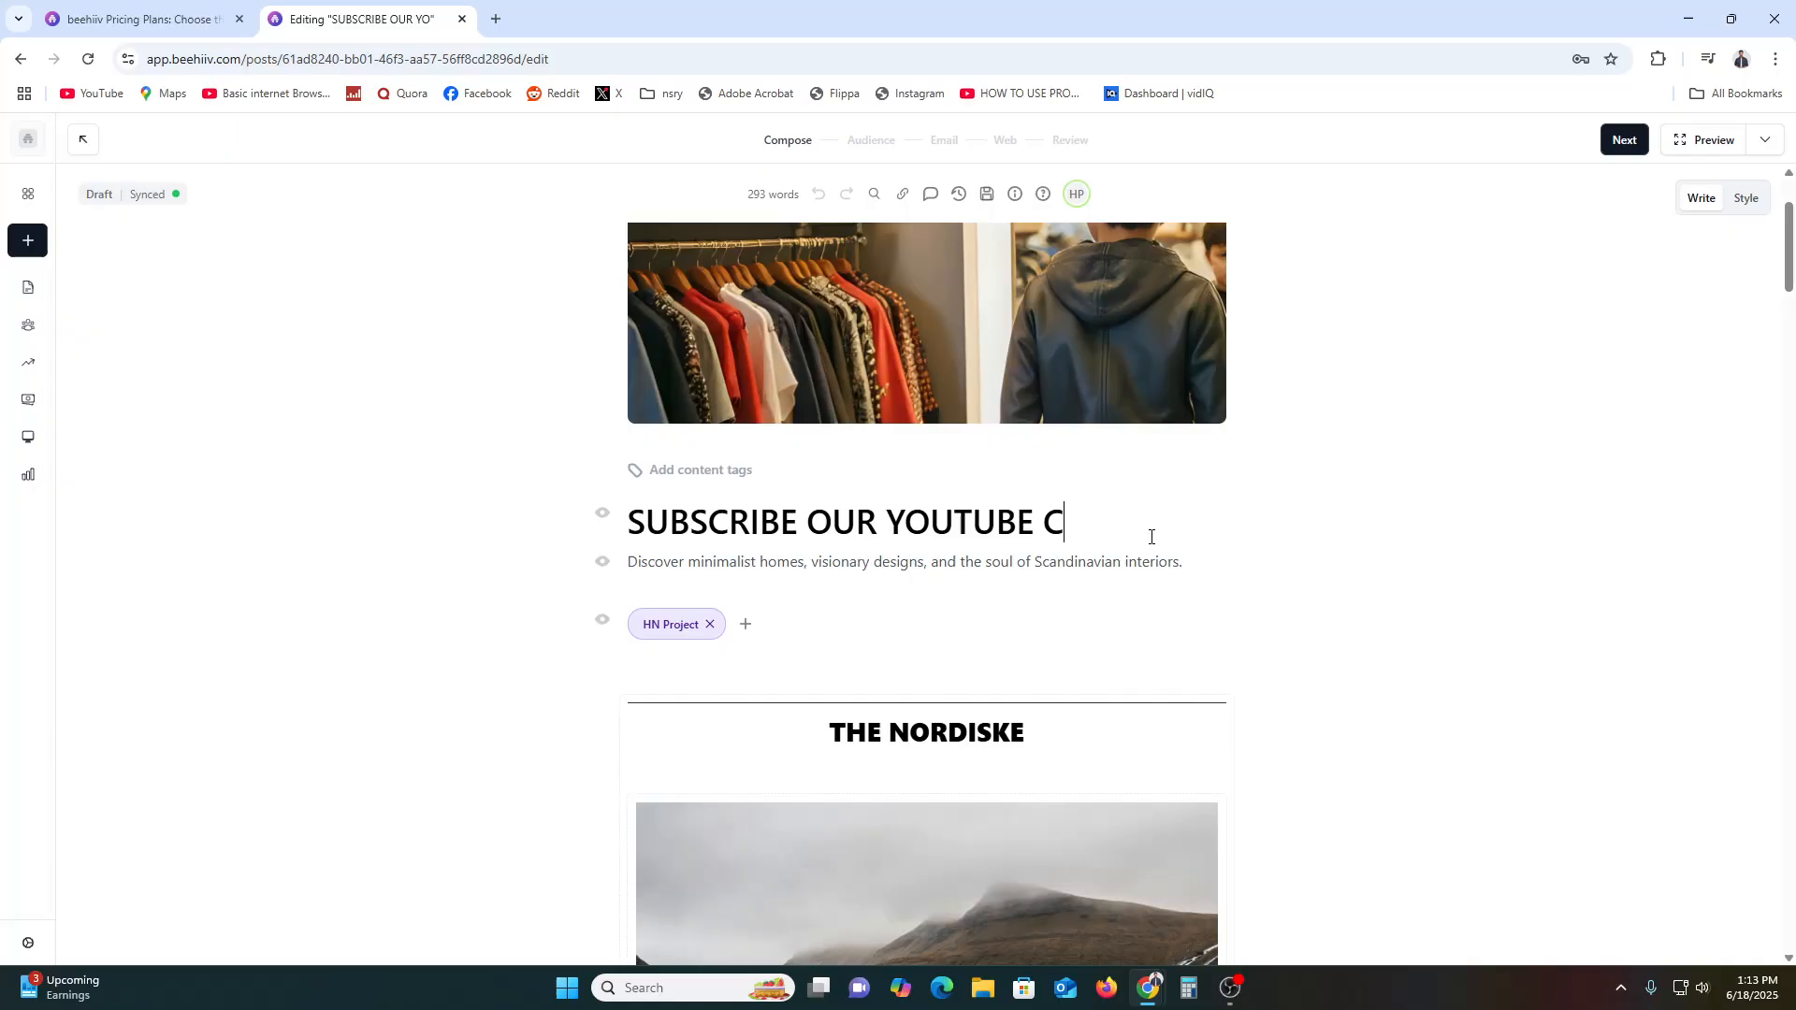
type("HANNEL!!!")
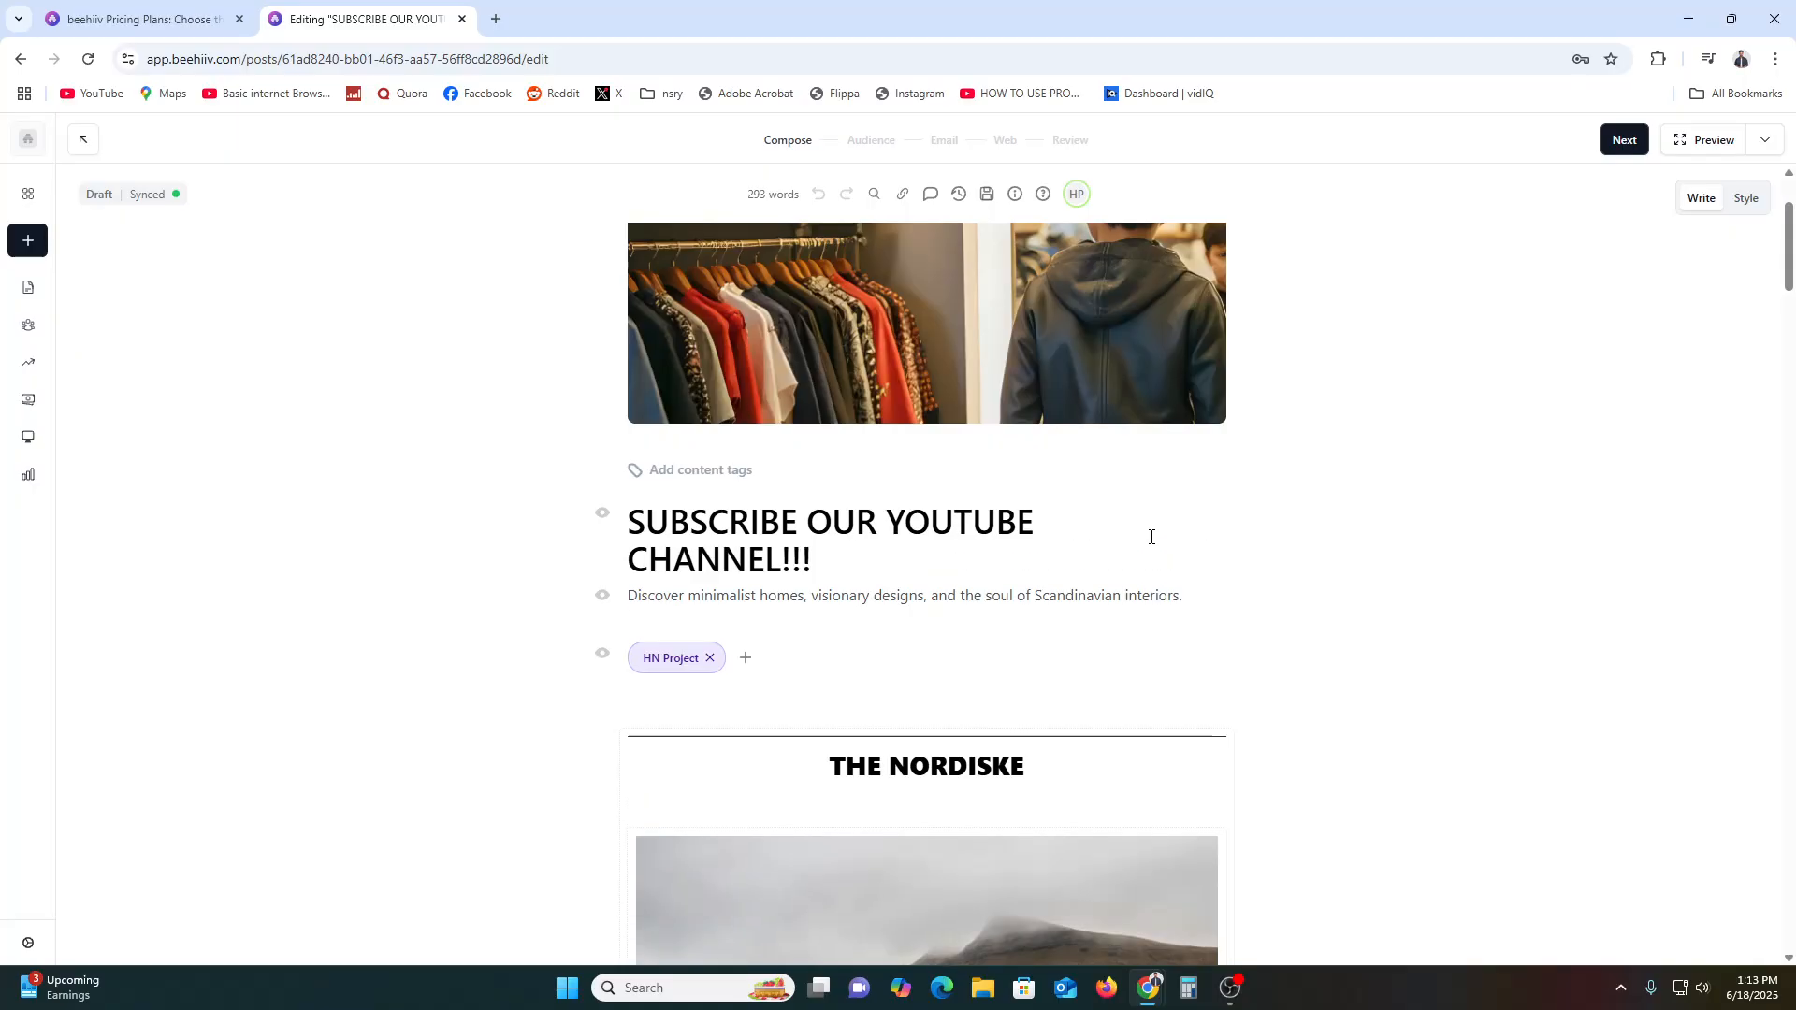
key("BackSpace")
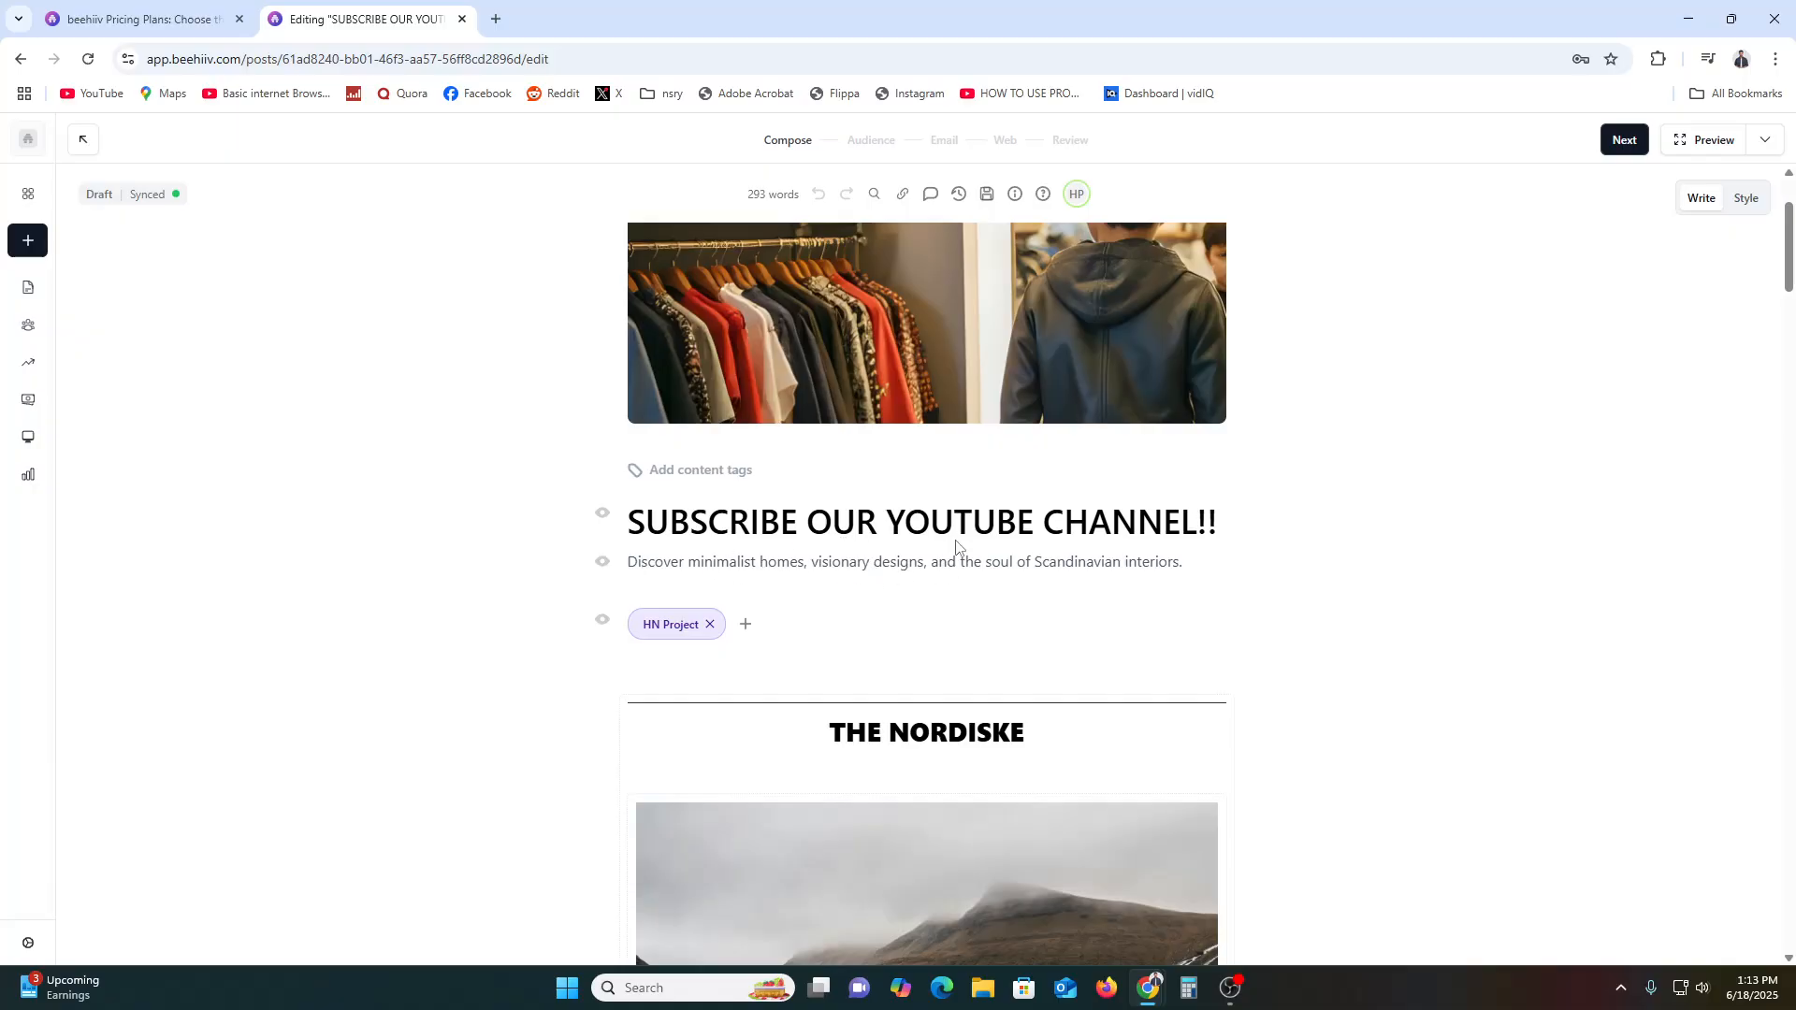
Turn the subtitle's "Show in email" option off and back on
mouse_move(603, 571)
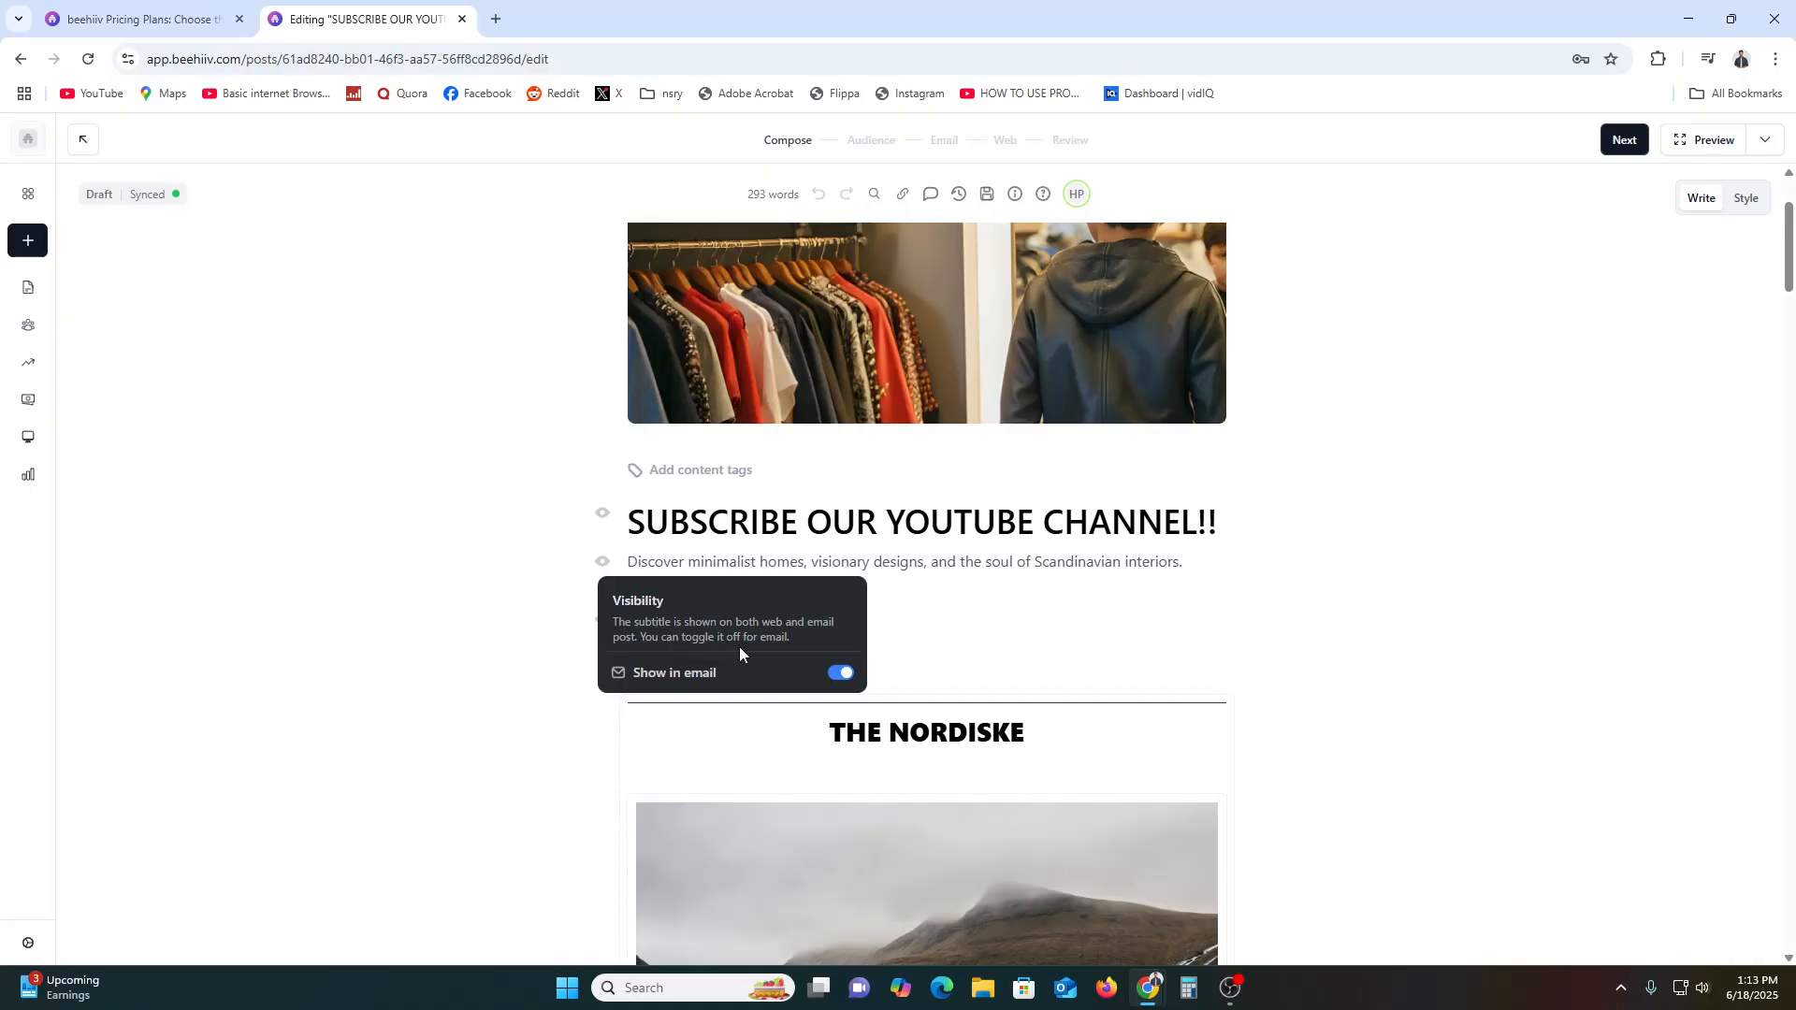
left_click(841, 672)
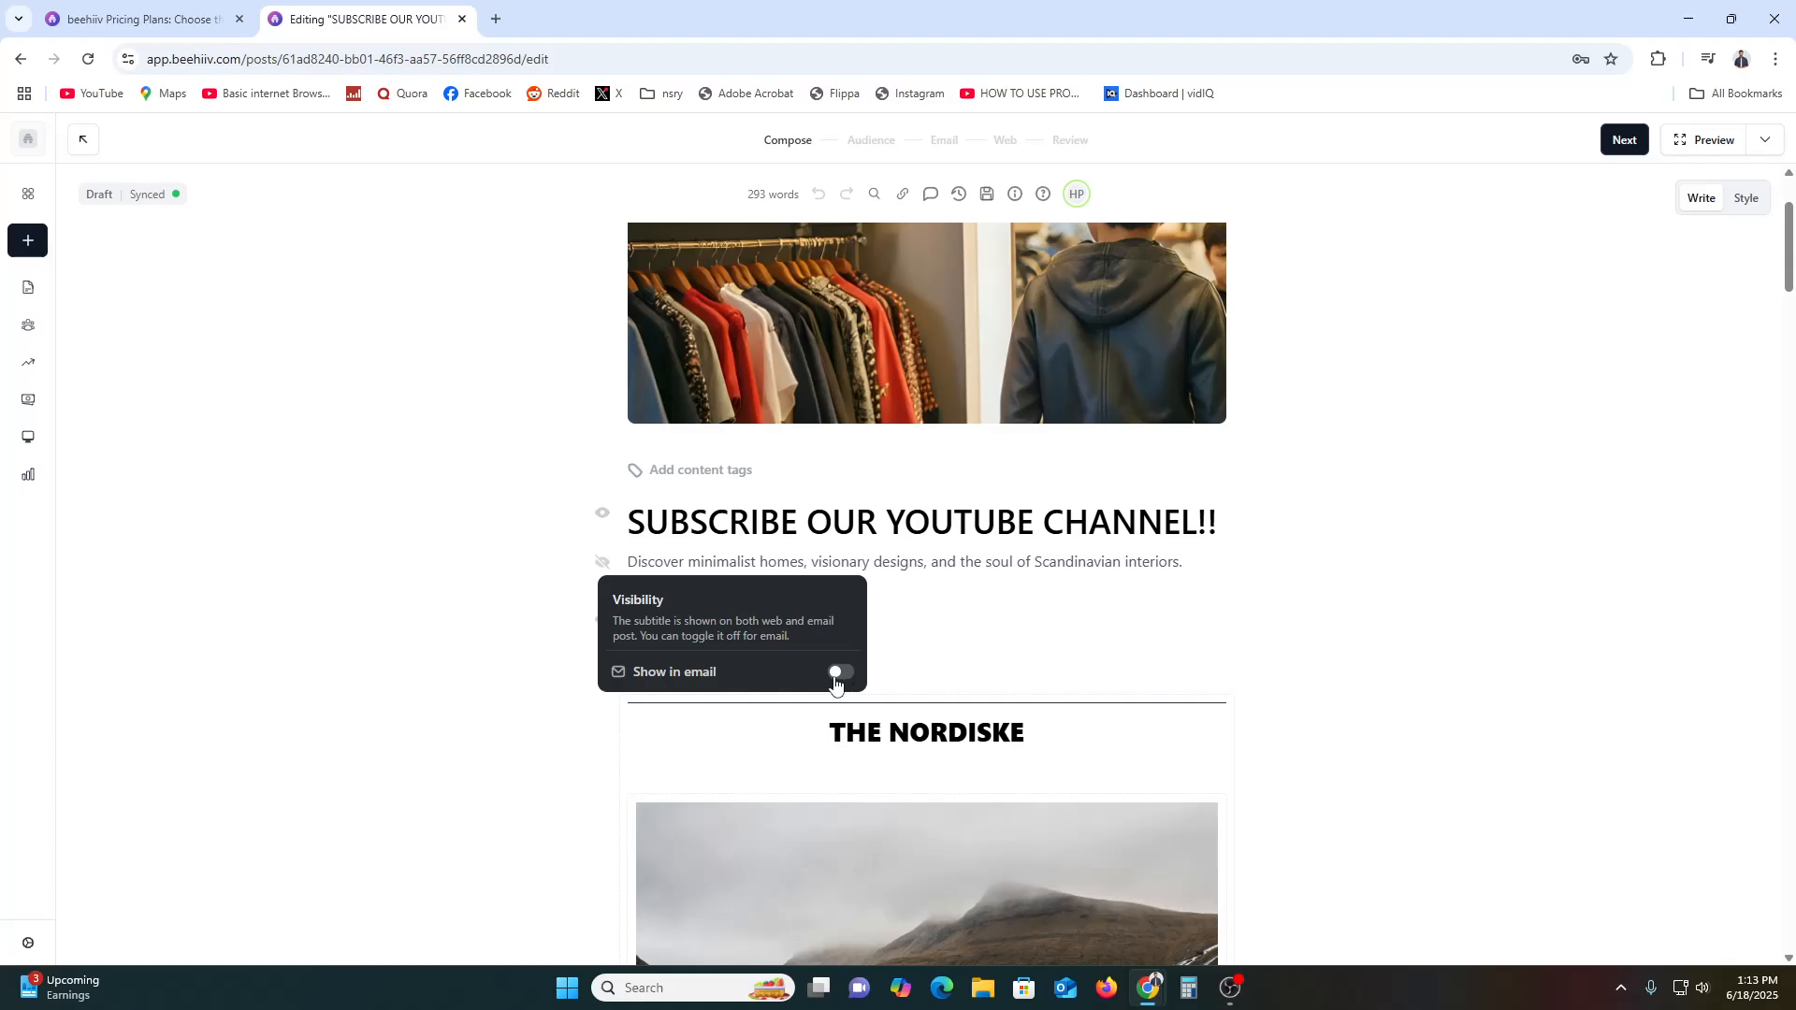
left_click(841, 673)
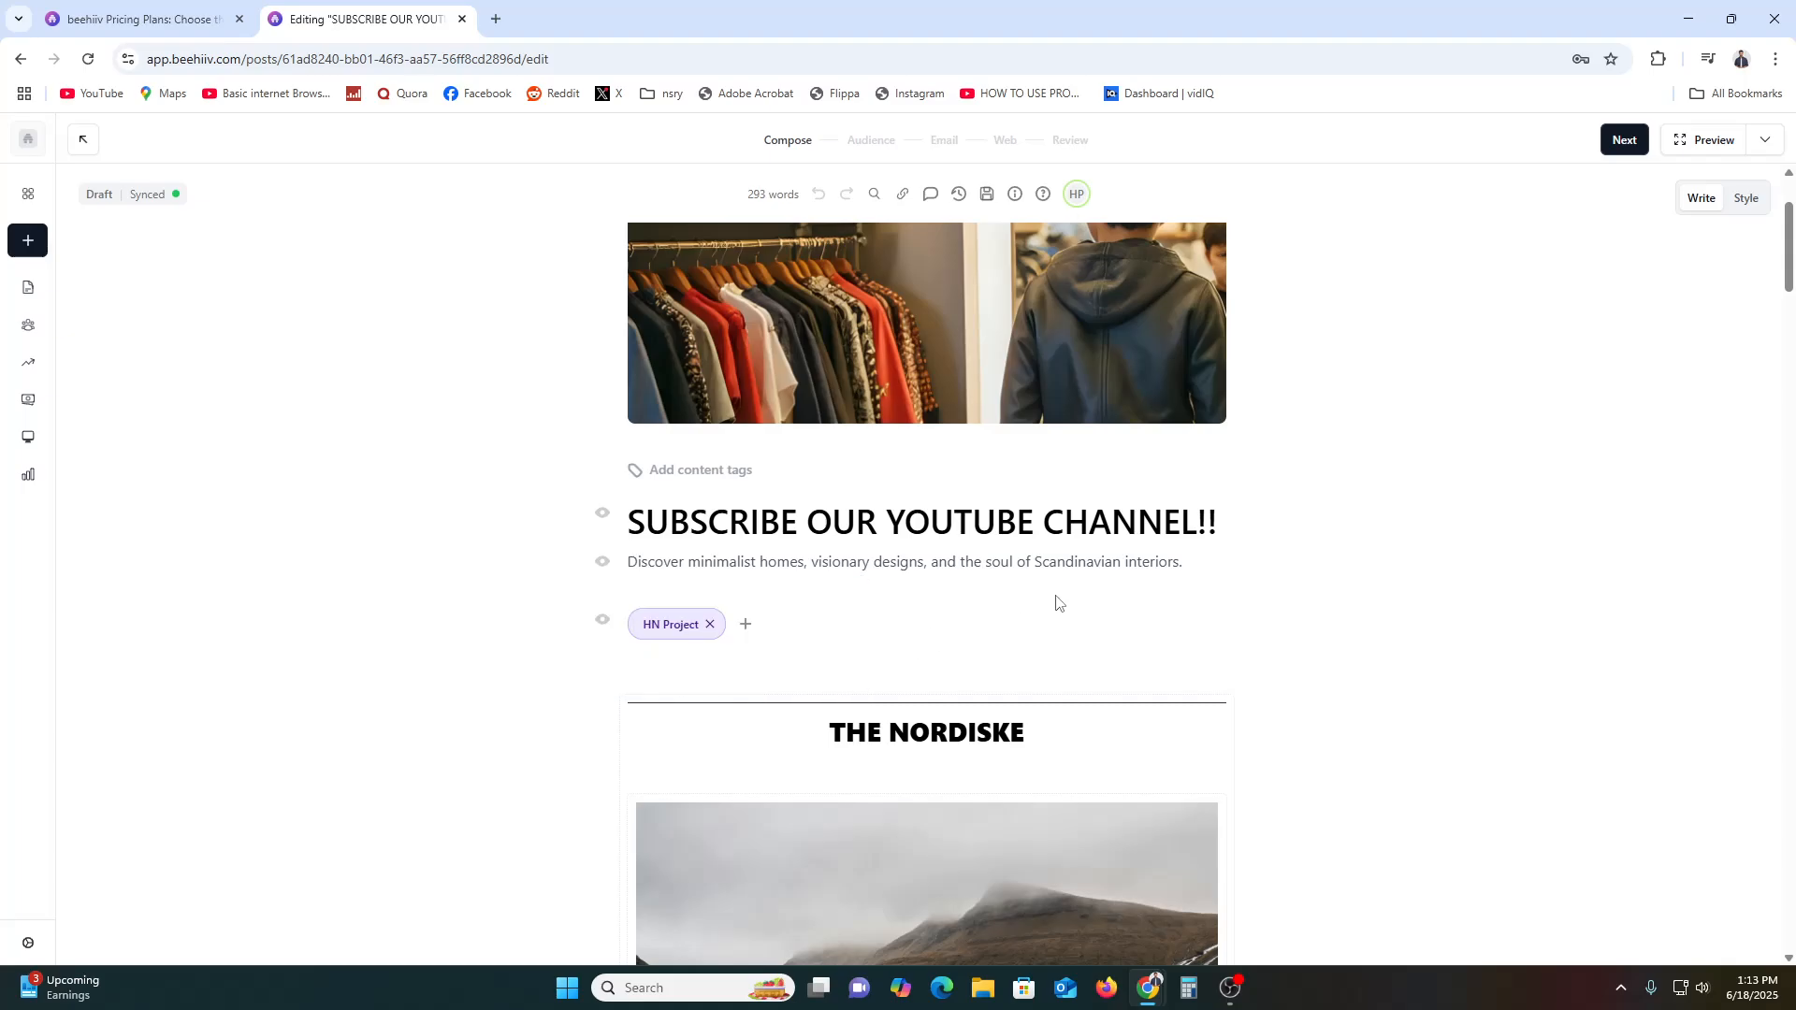
Replace the heading "HEJ FROM THE NORTH" in the two-column intro section with "HIT THE LIKE BUTTON"
scroll(900, 664, "down", 8)
scroll(889, 683, "down", 7)
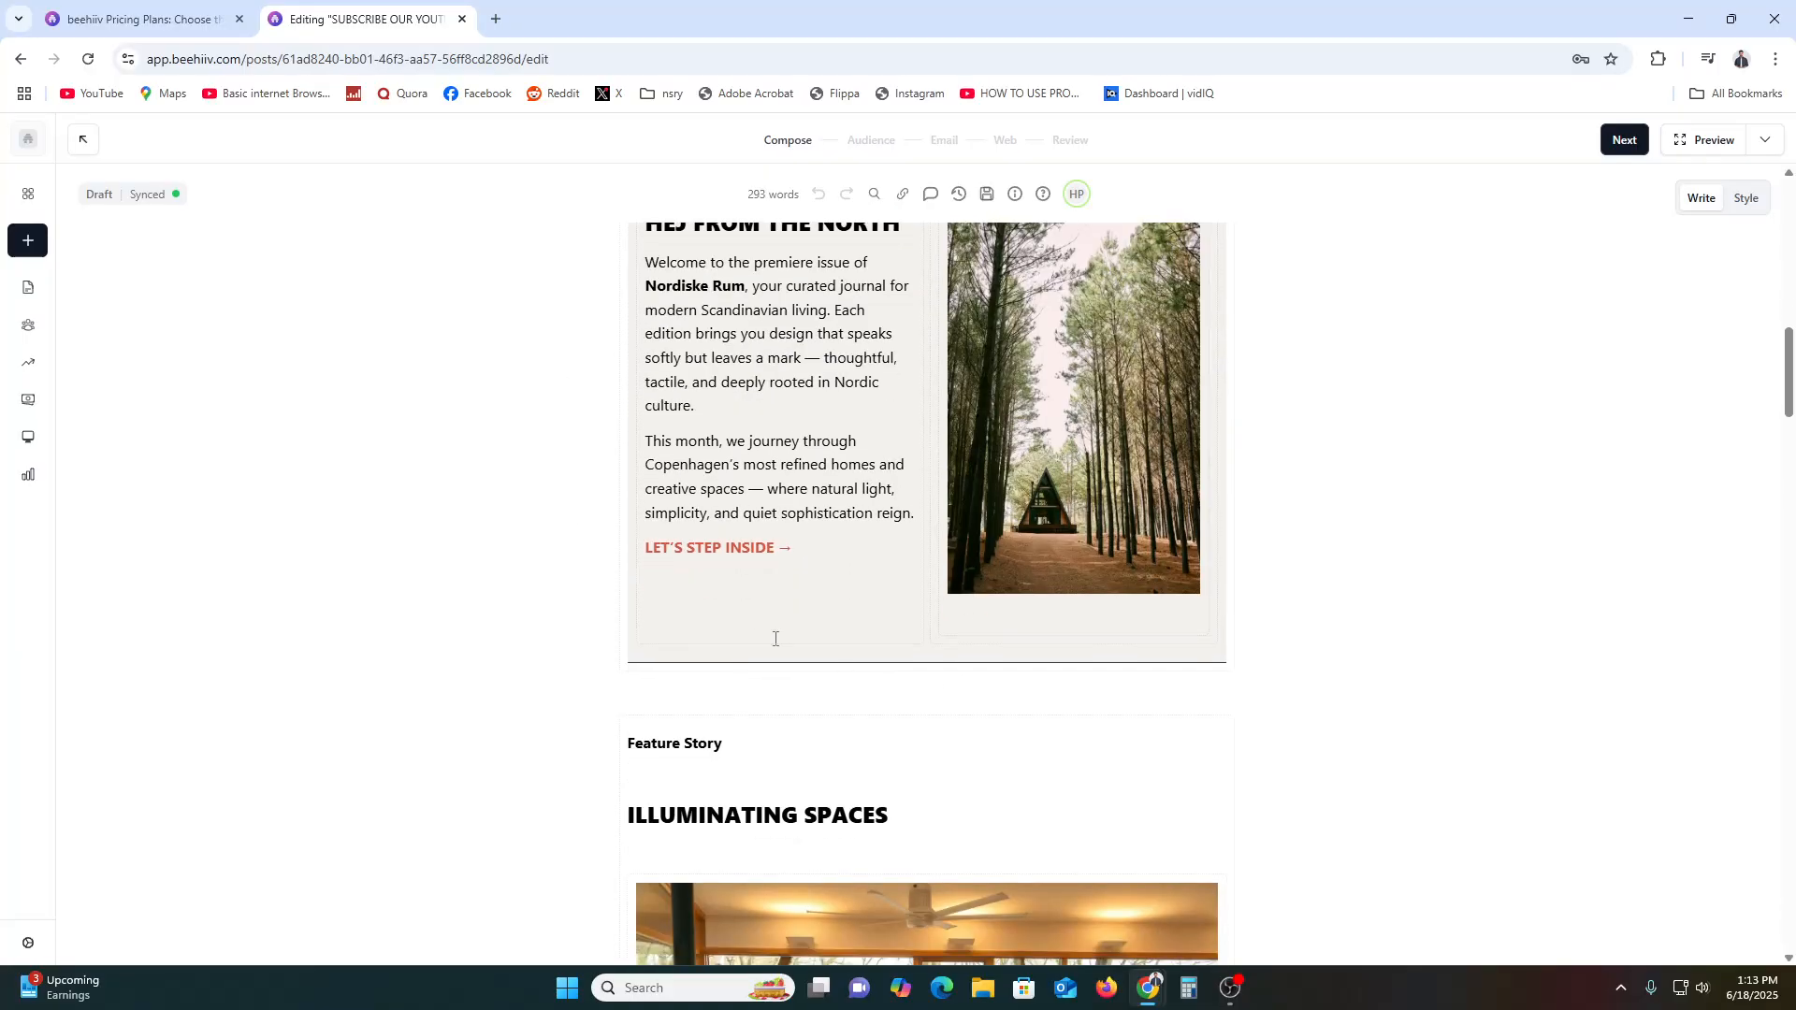
scroll(823, 705, "up", 5)
left_click(752, 408)
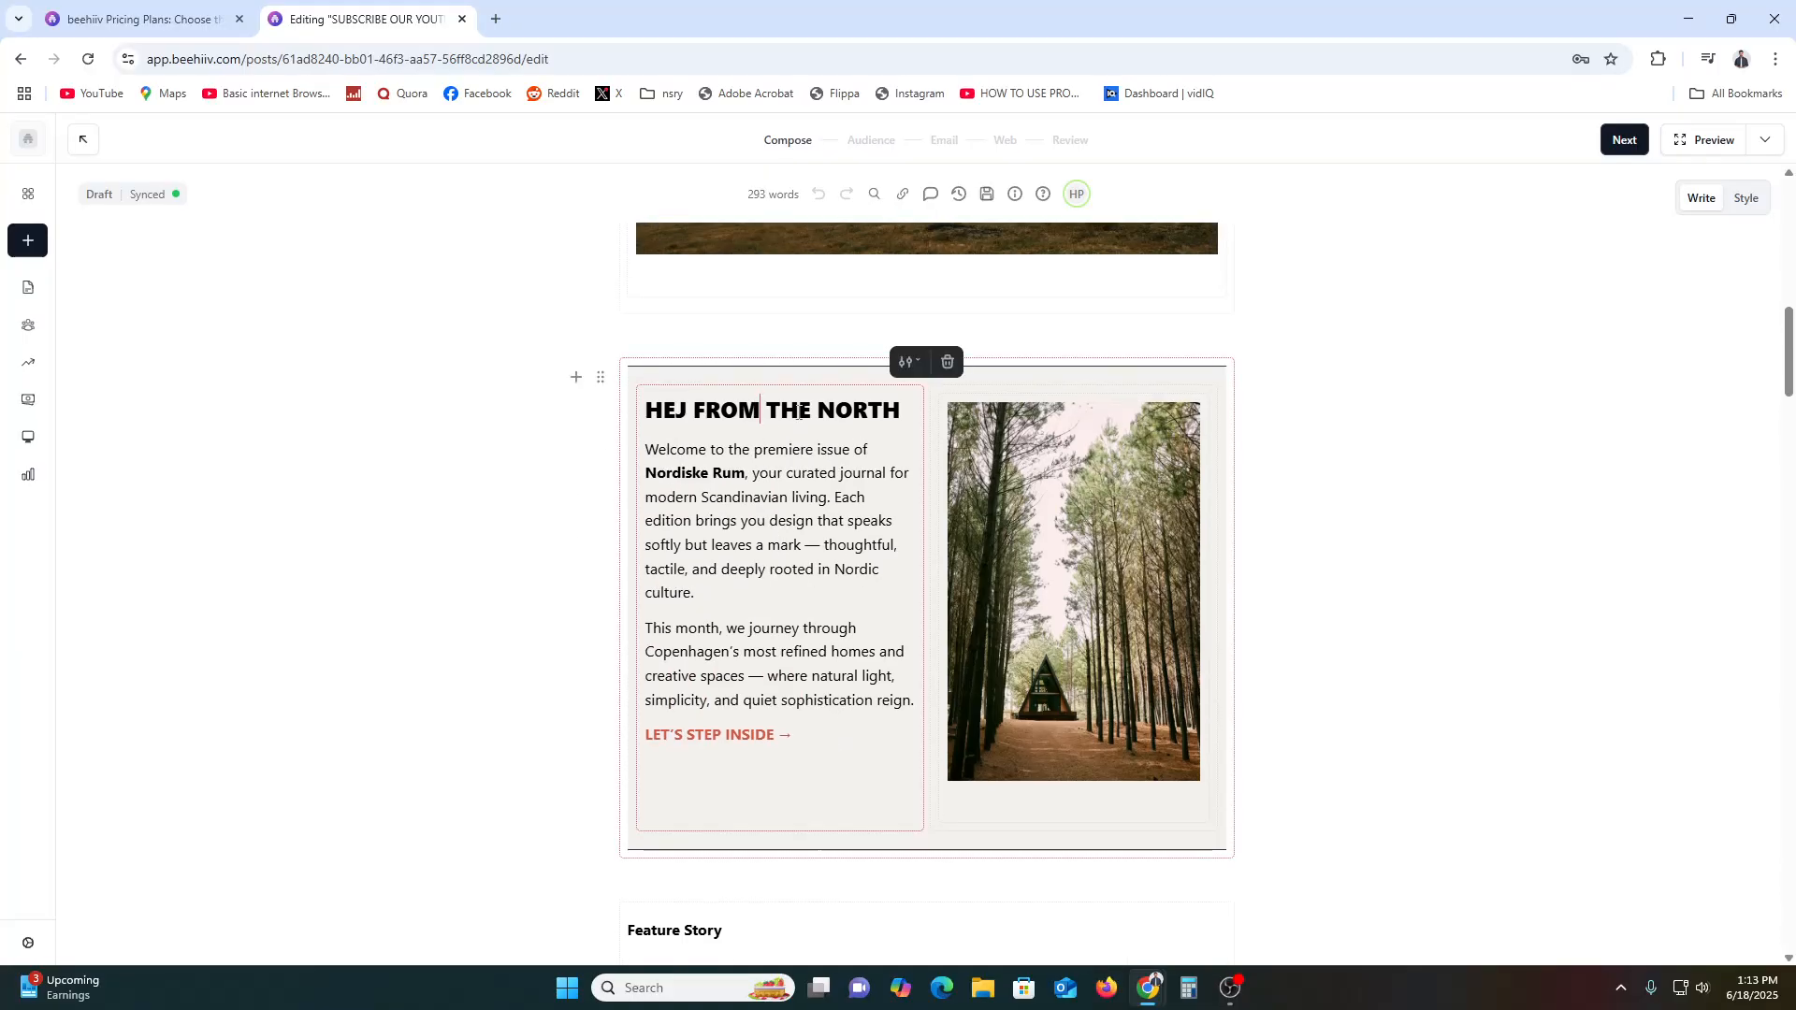
left_click_drag(906, 411, 652, 414)
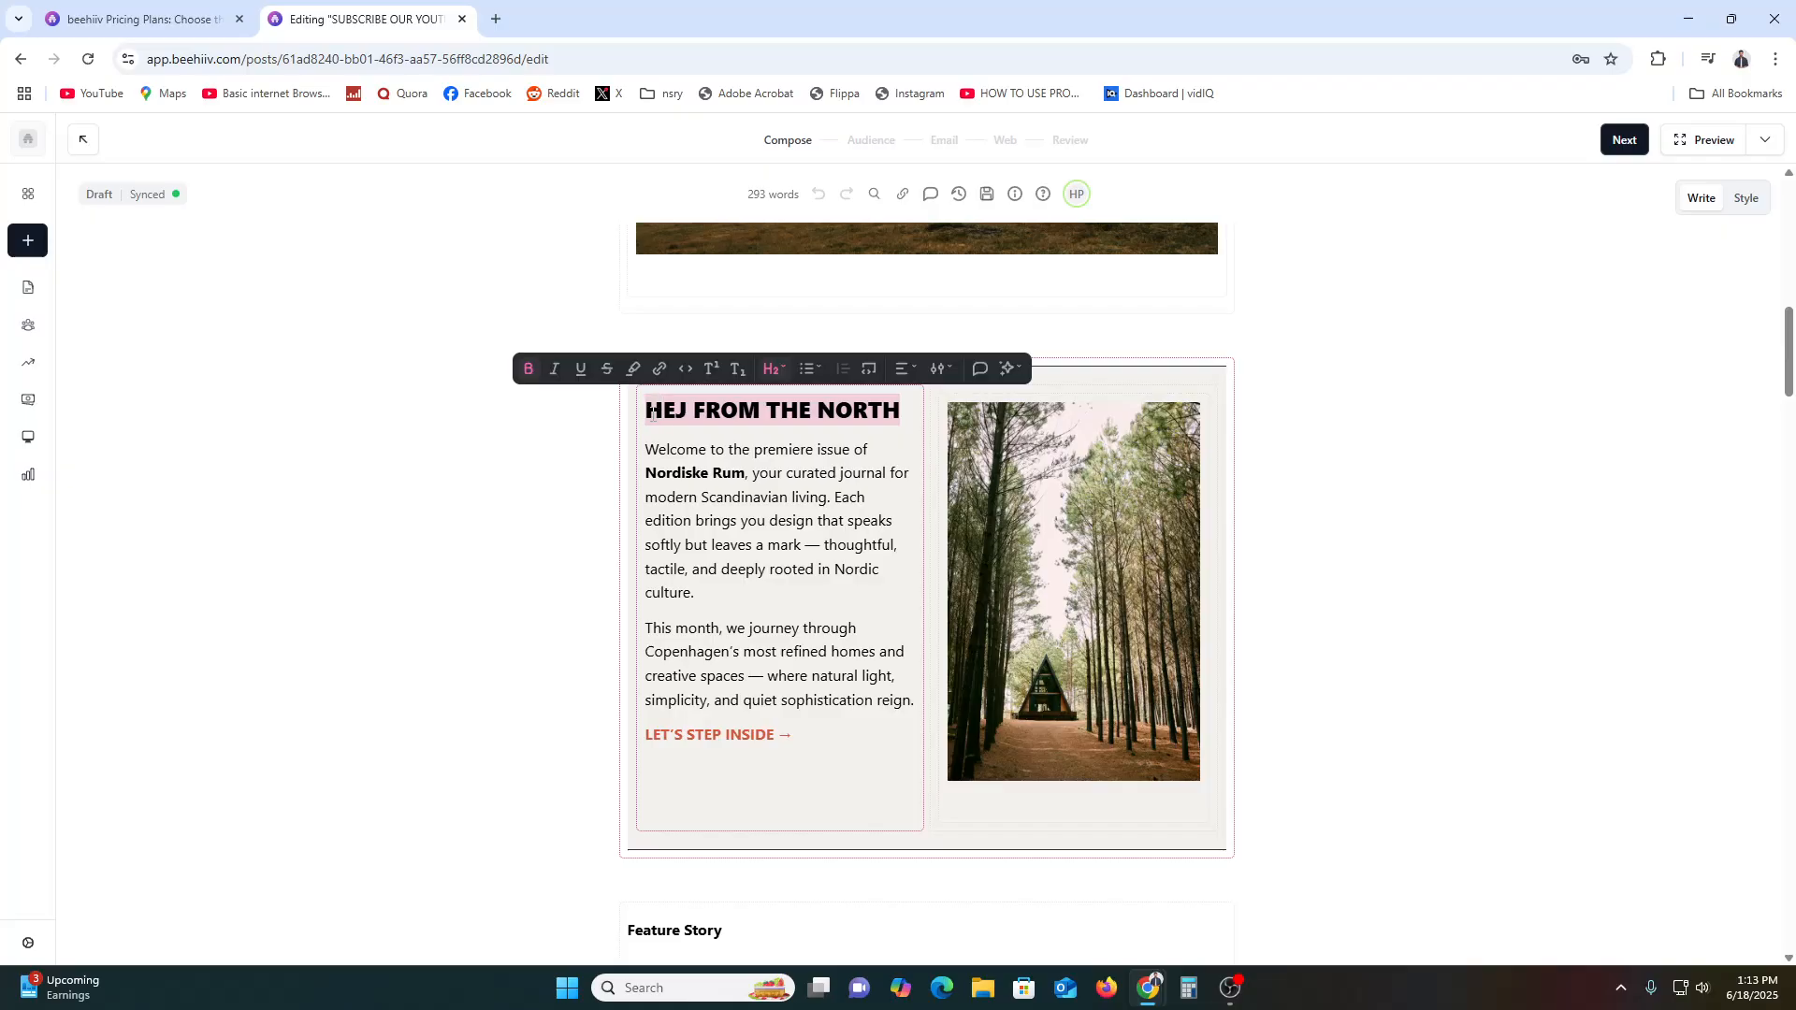
type("HIT ")
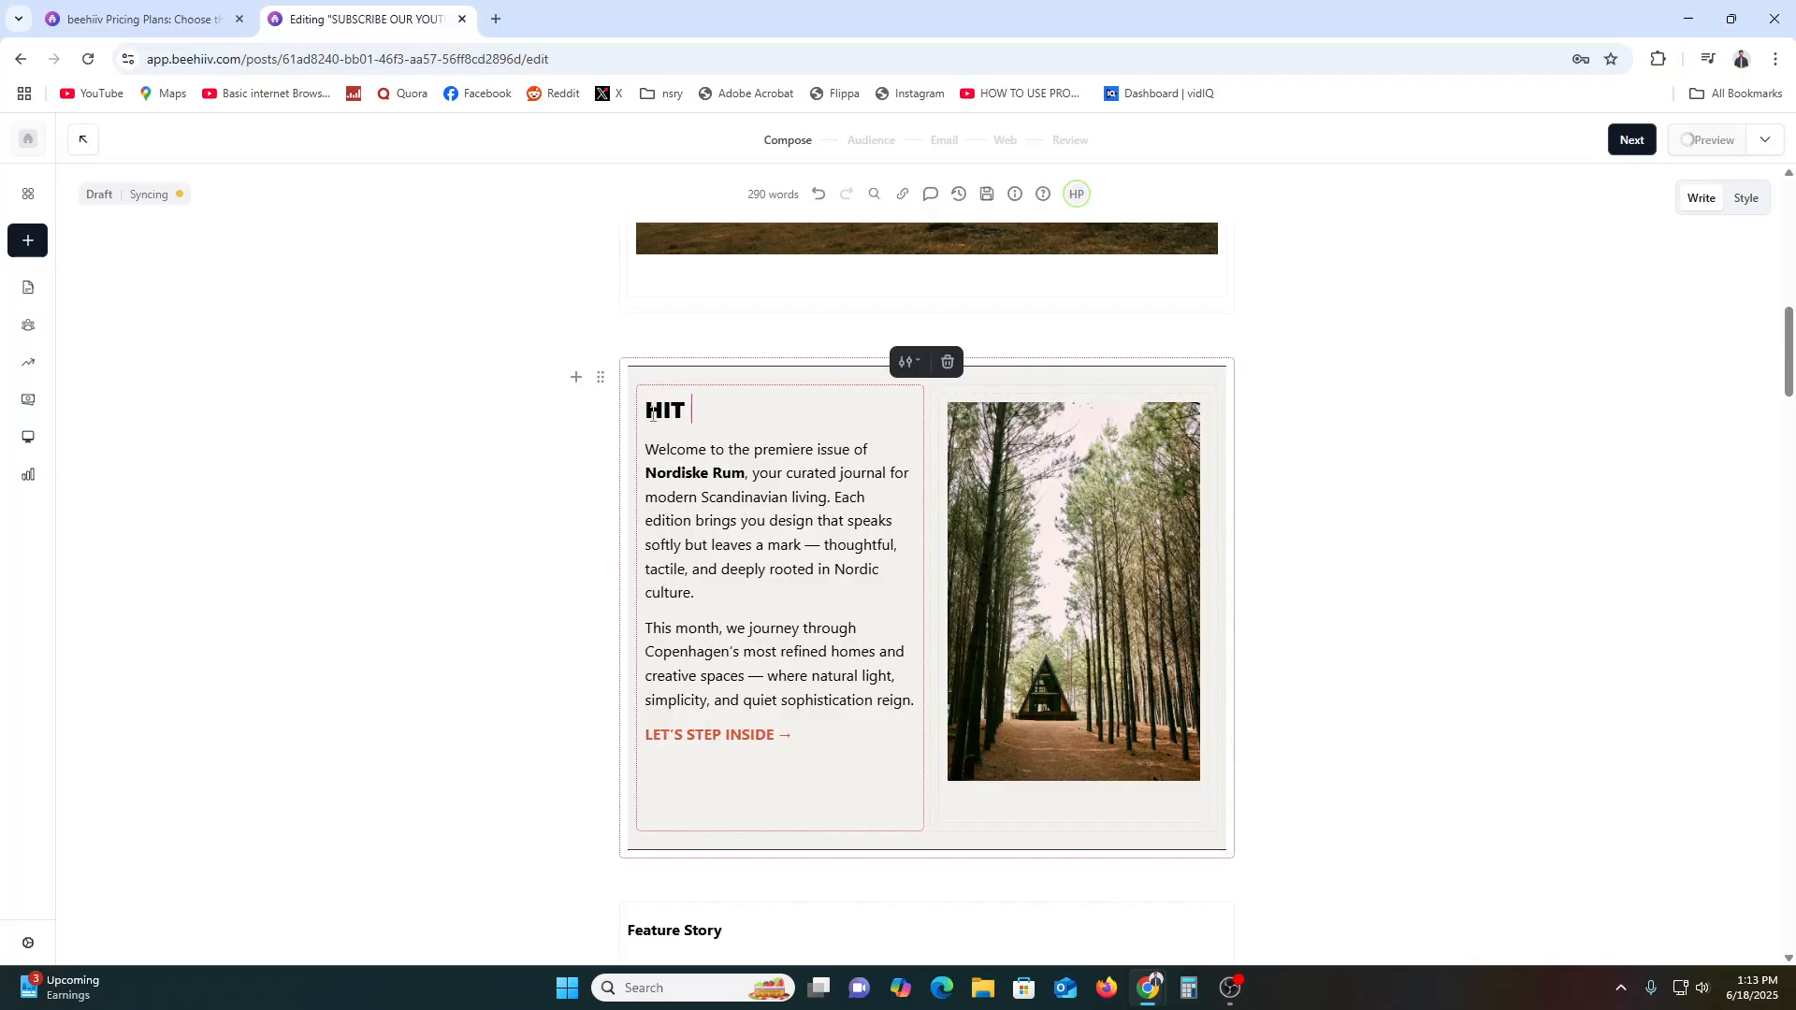
type("THE LIKE BUTTOJN")
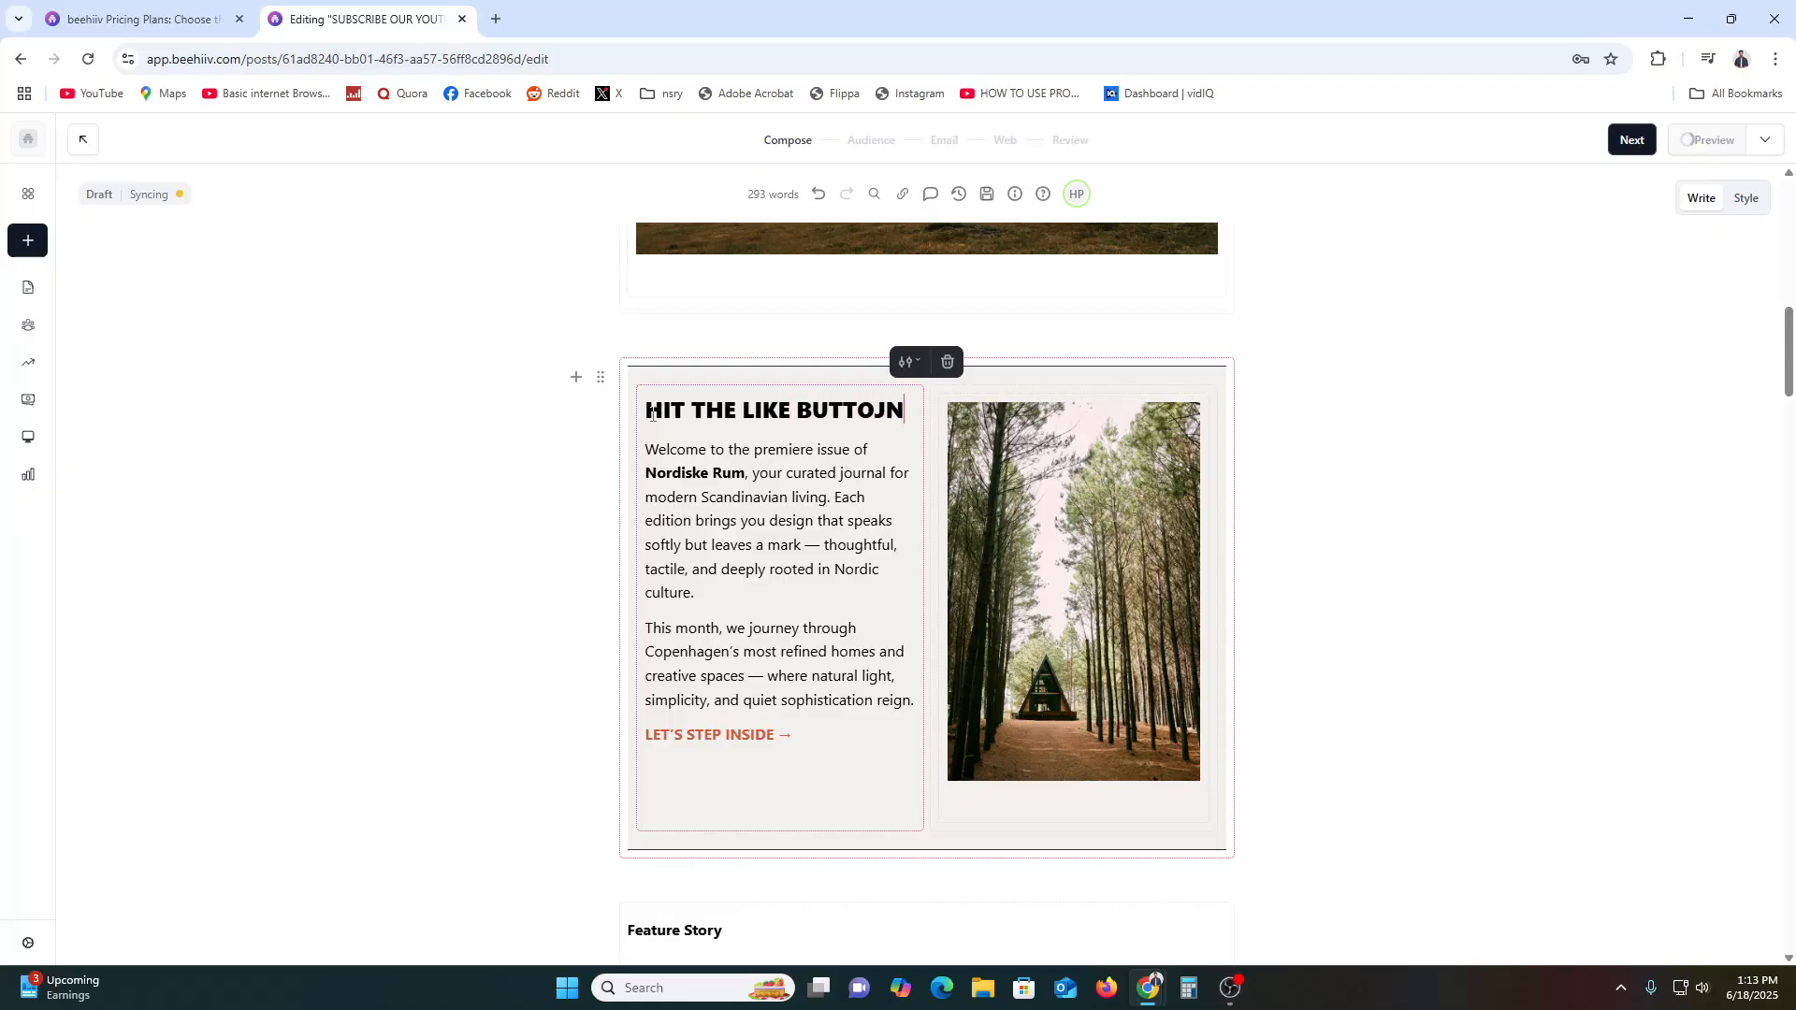
key("BackSpace")
key("BackSpace")
type("M")
key("BackSpace")
type("N")
Look over the remaining template sections, then proceed to the post's Audience settings, leaving the email and web audiences at their defaults
scroll(741, 535, "down", 10)
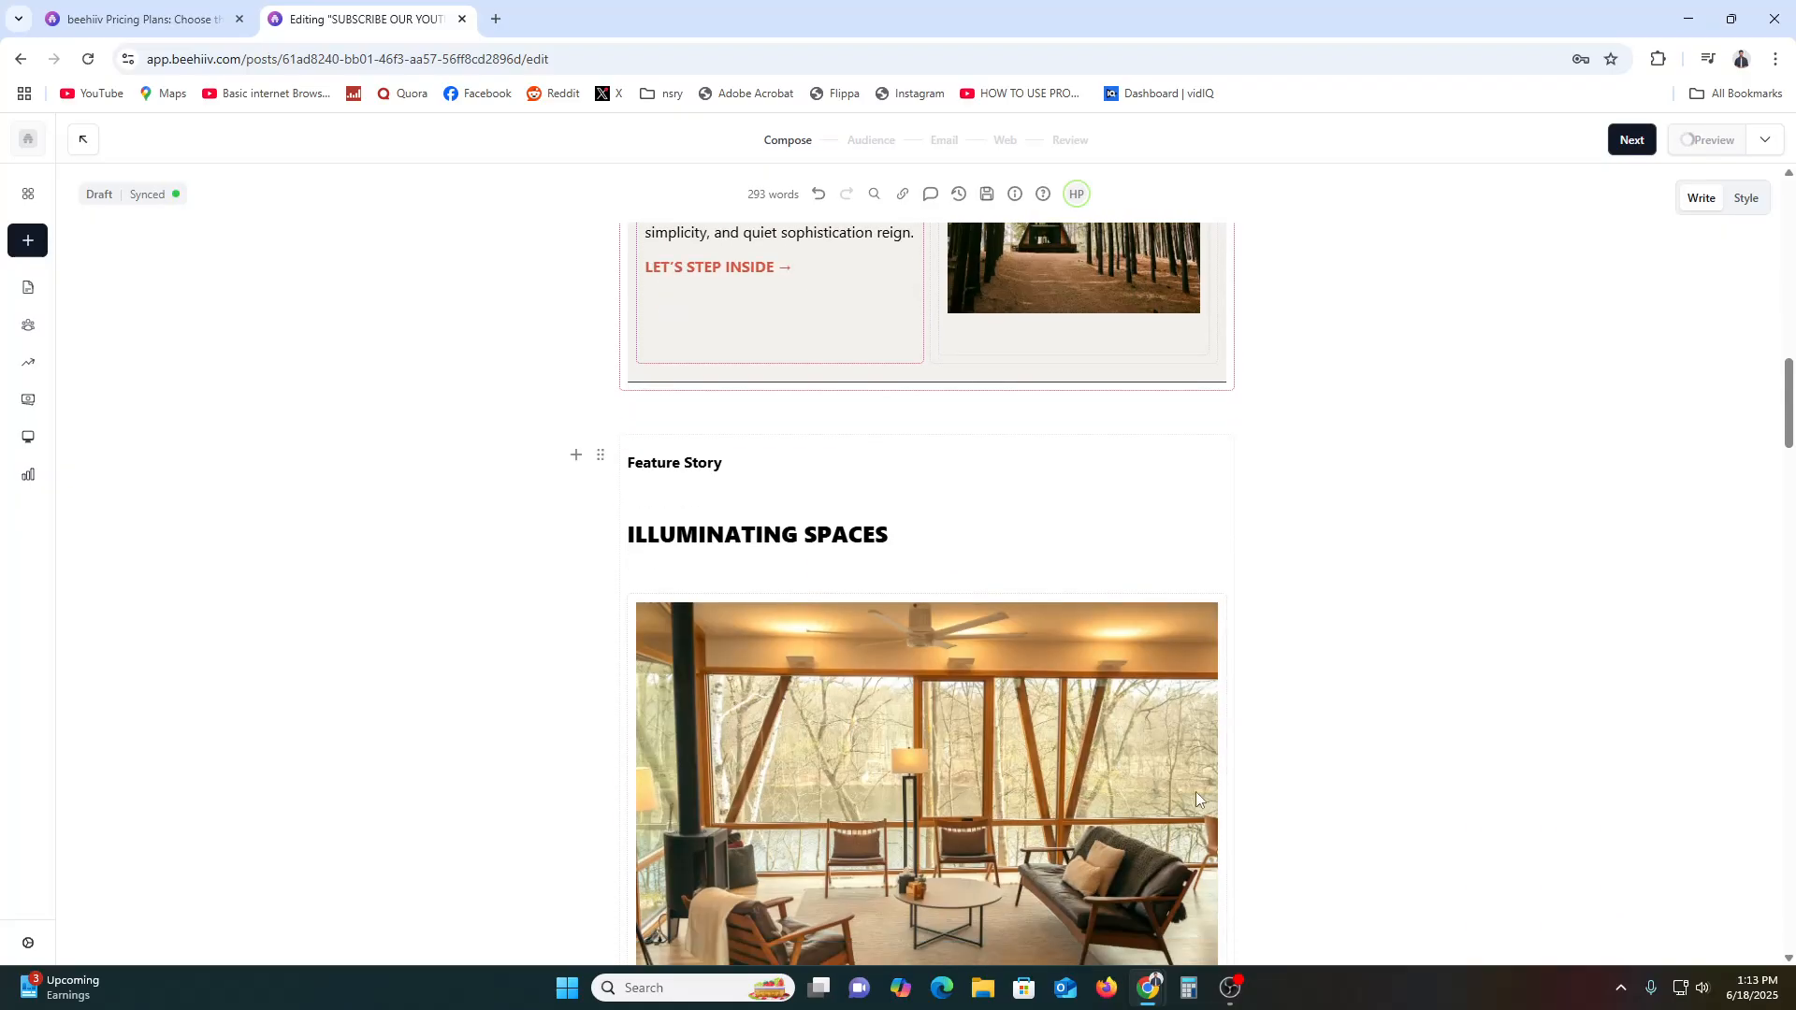
scroll(1159, 888, "down", 10)
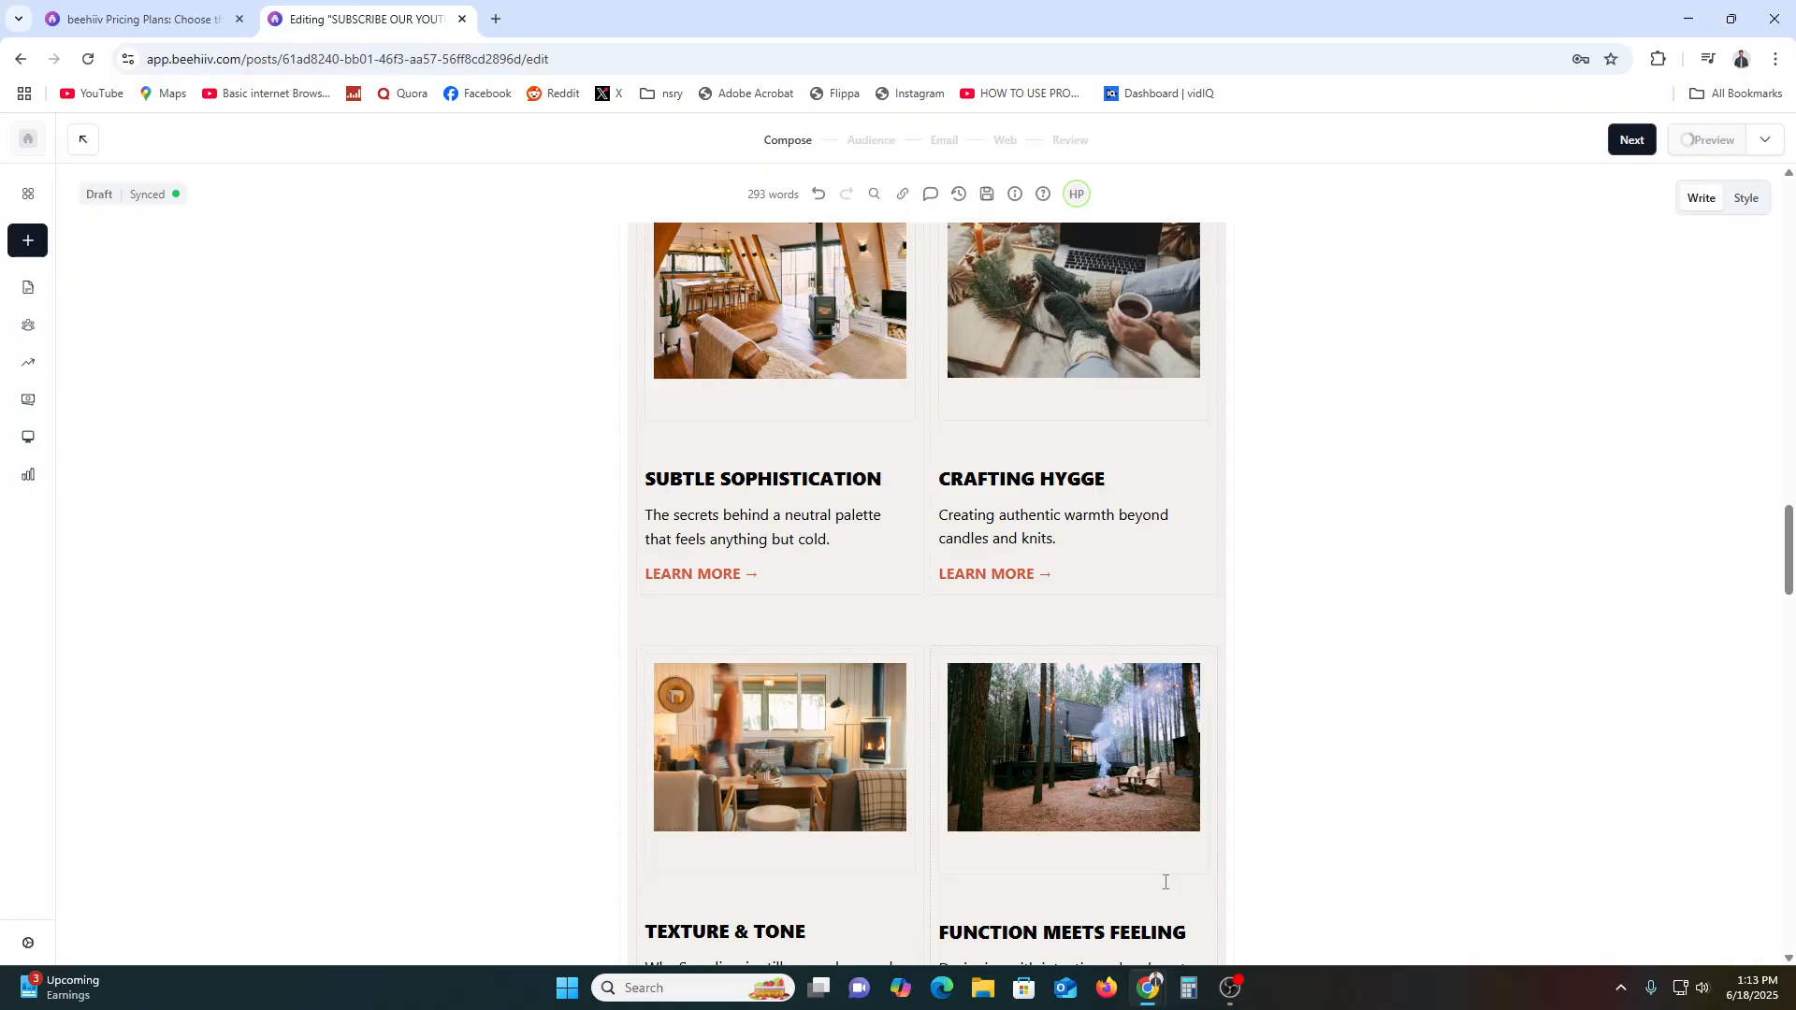
left_click(1624, 141)
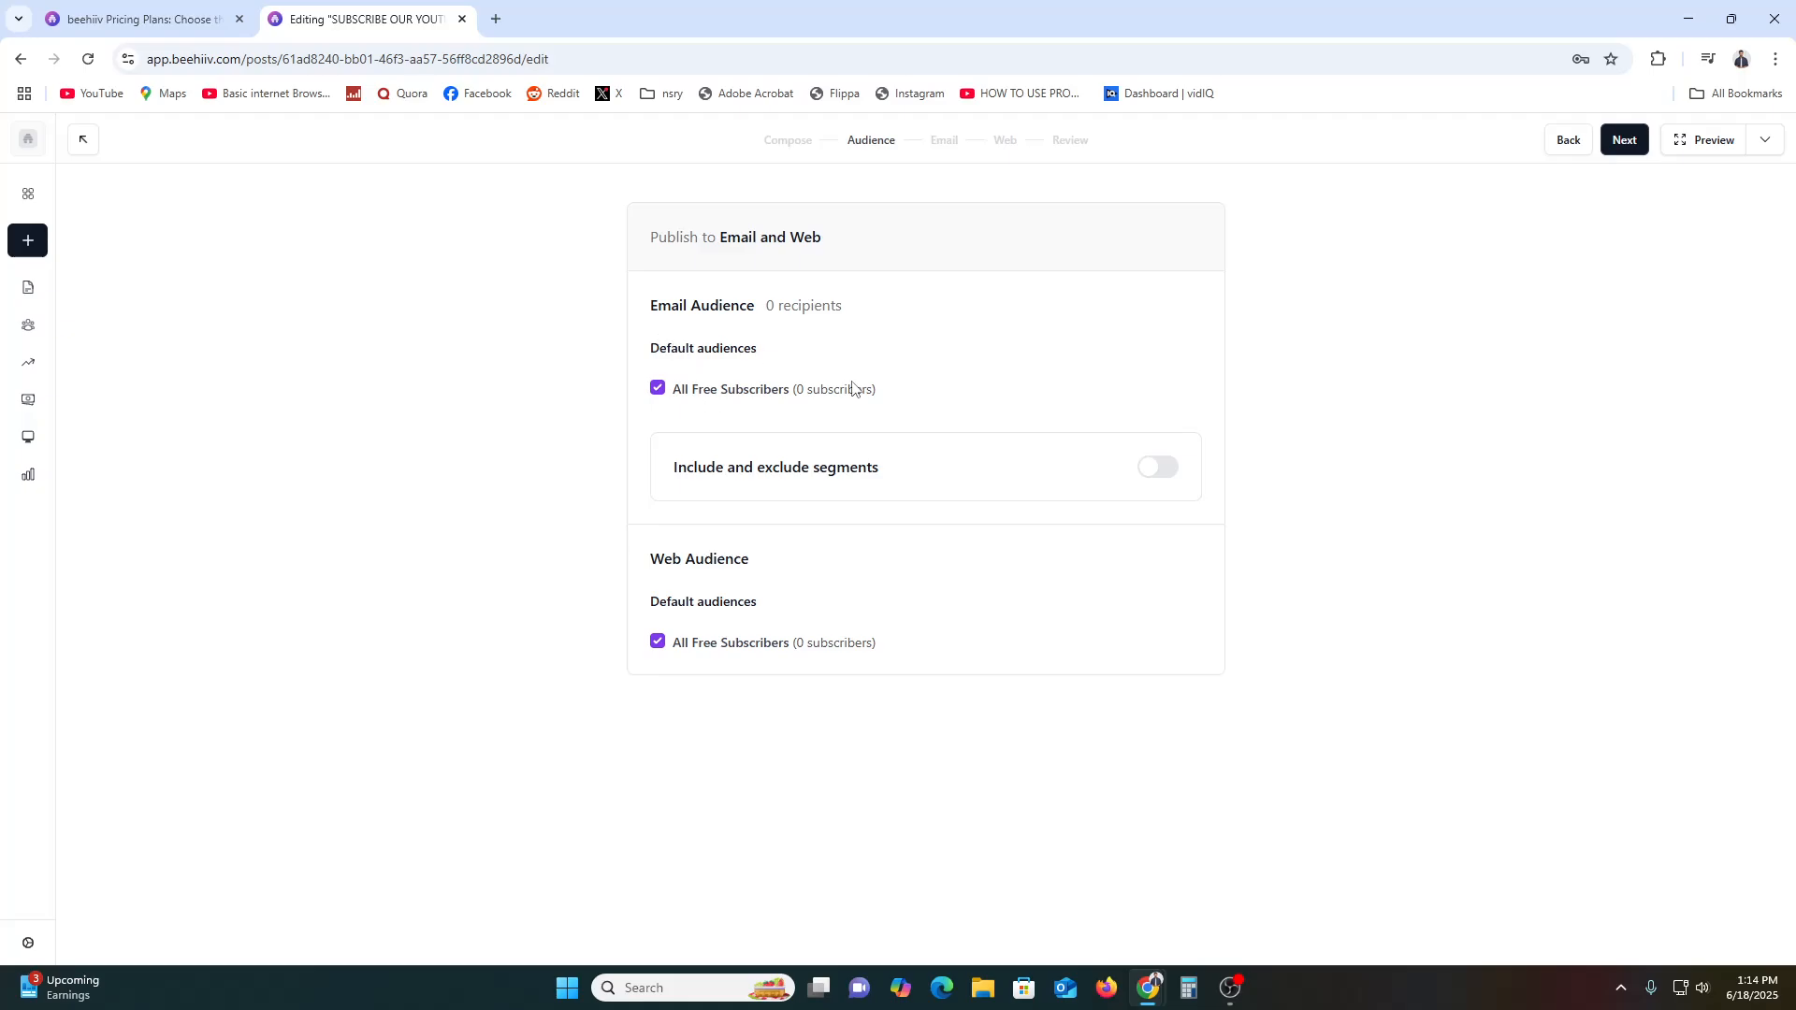
right_click(25, 327)
left_click(25, 327)
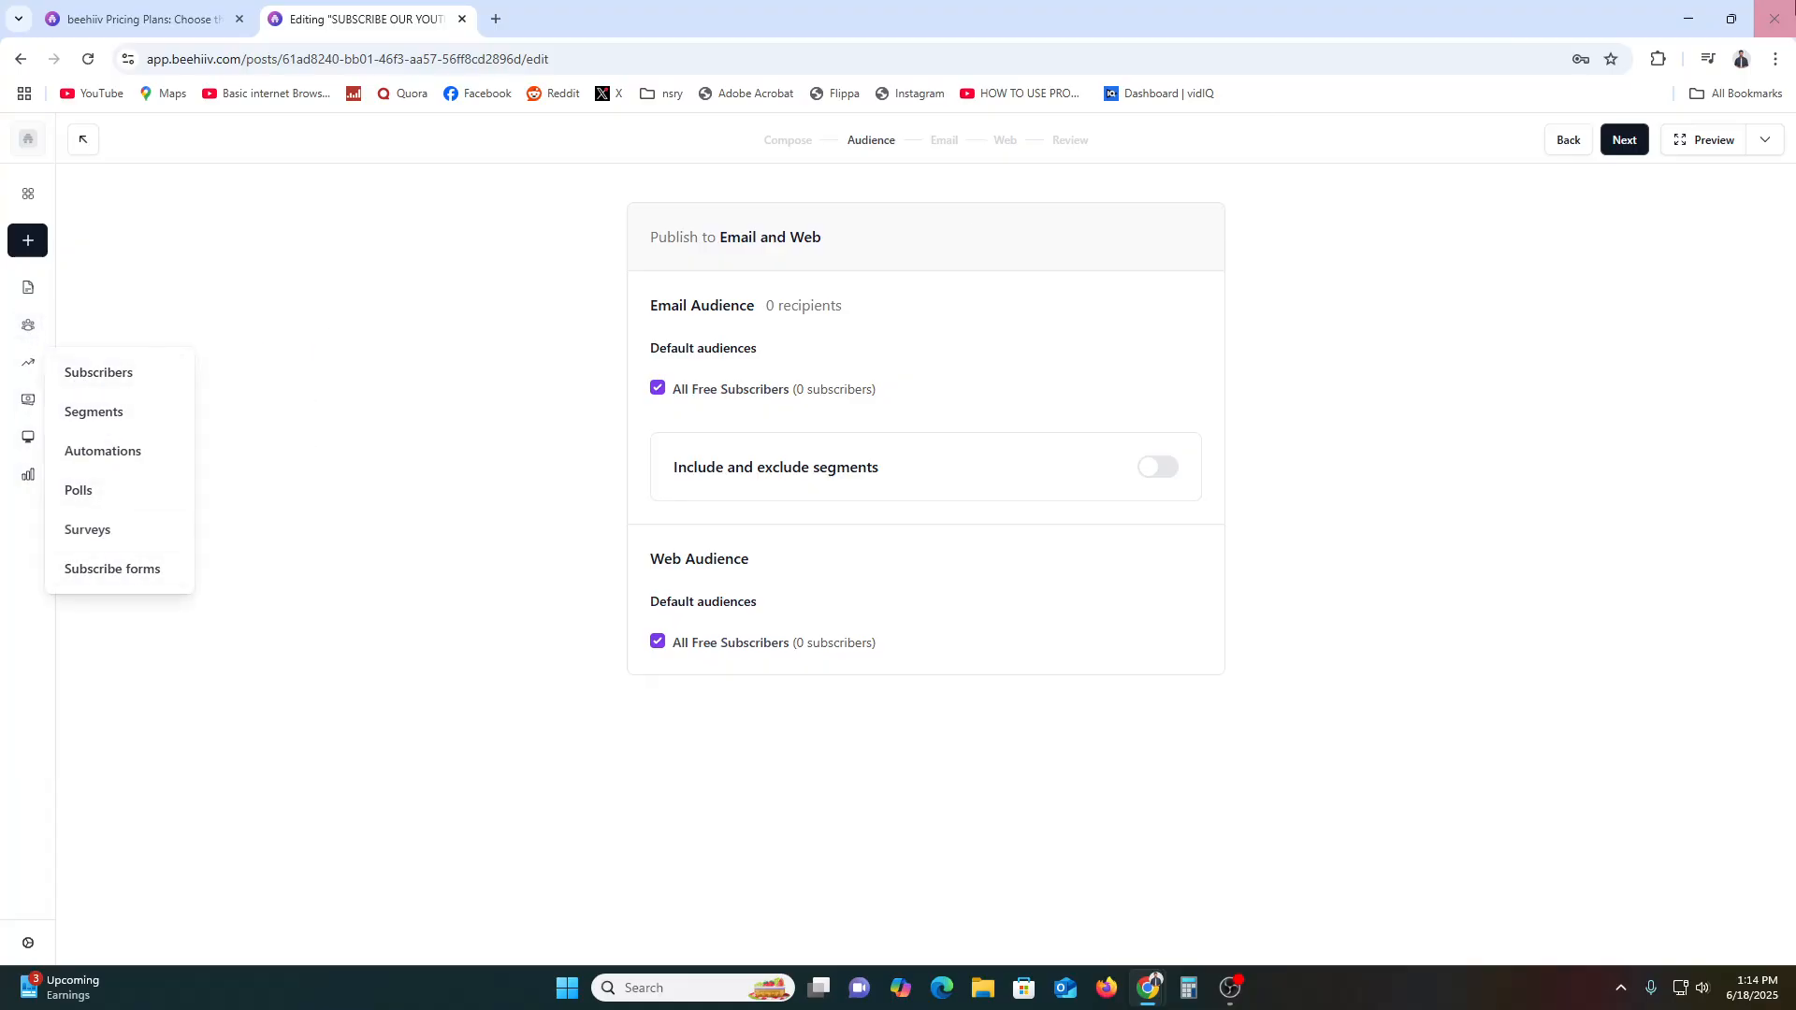
Proceed to the Email settings, enable the Socials and Likes & Comments header buttons, and expand the advanced settings
left_click(1622, 145)
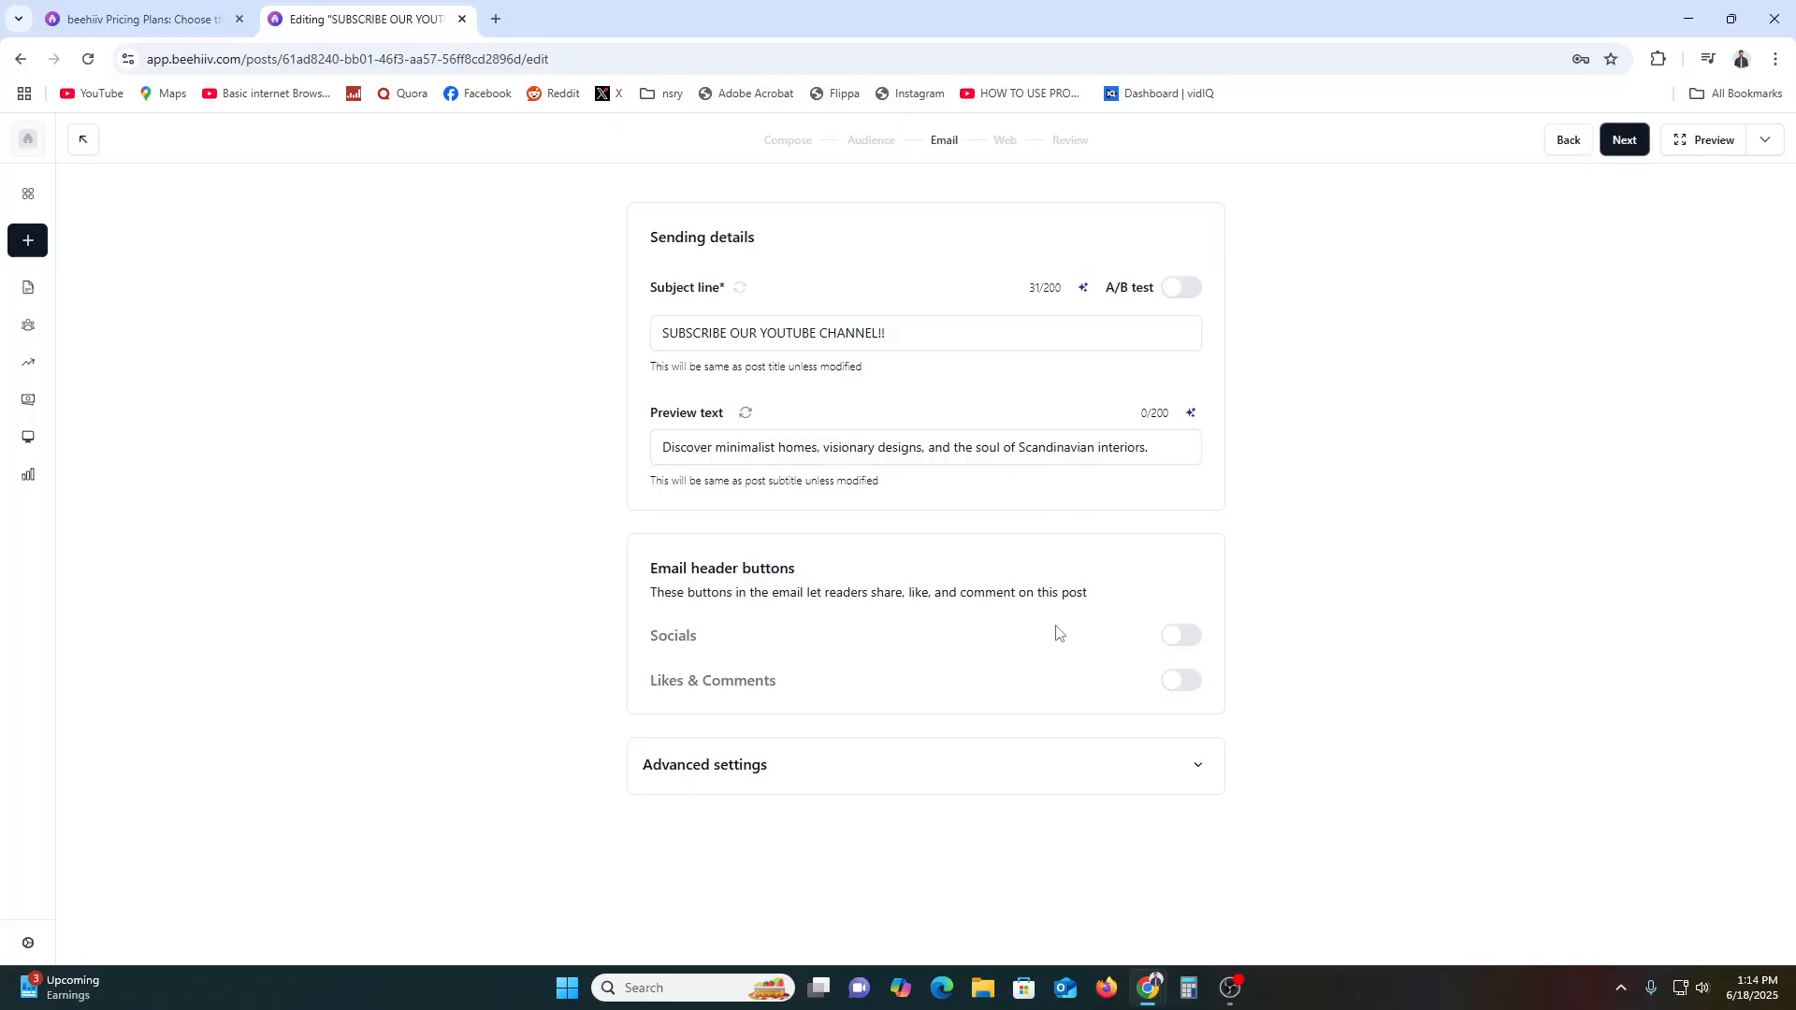
left_click(1183, 636)
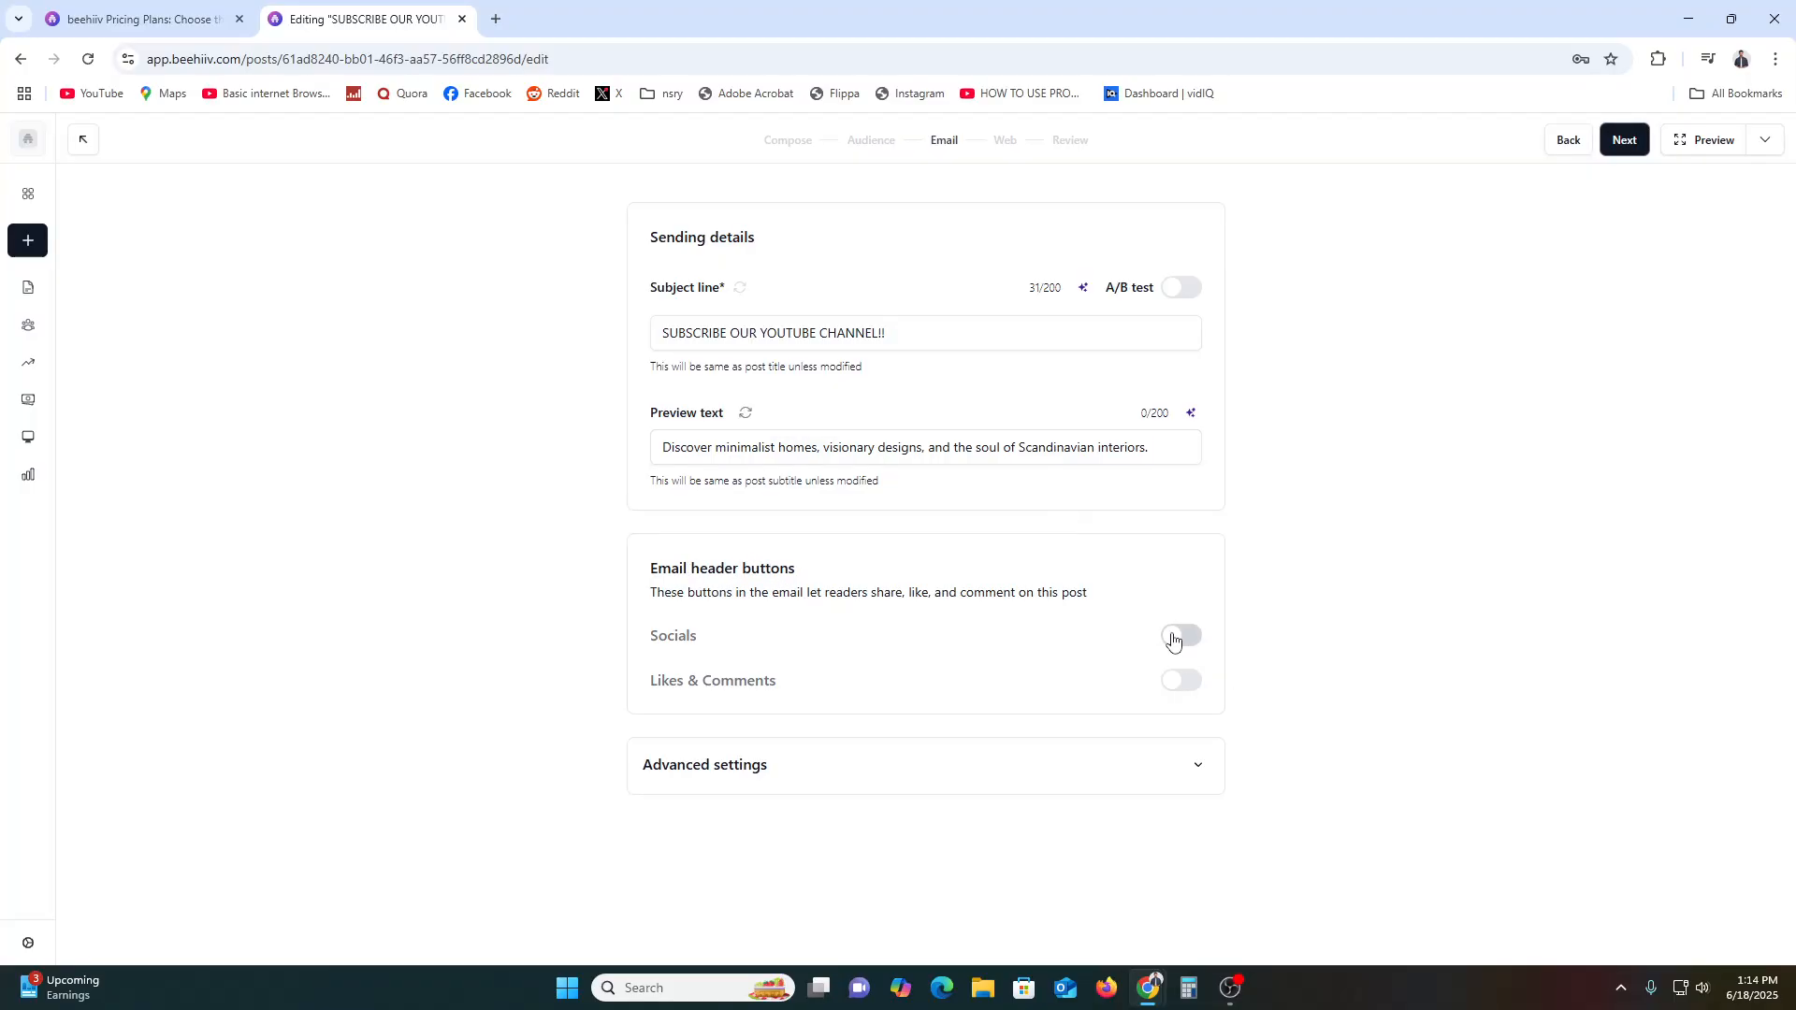
left_click(1193, 690)
left_click(1170, 781)
scroll(1338, 771, "down", 1)
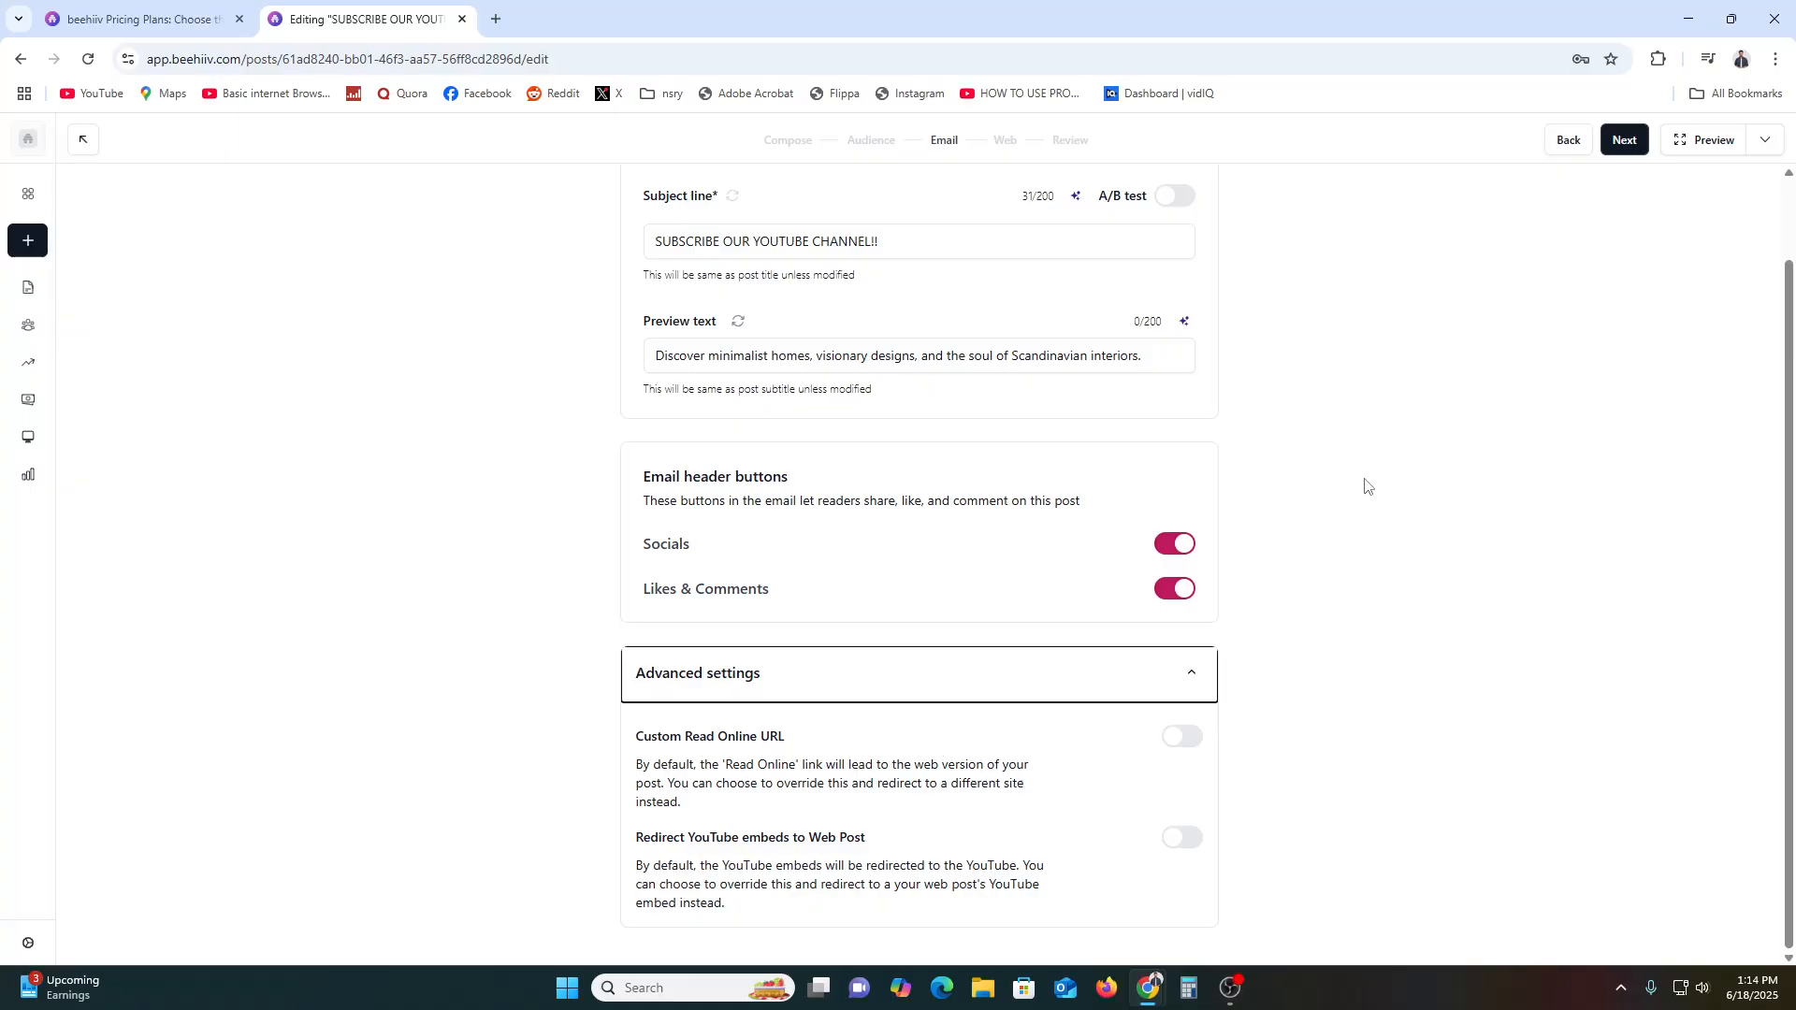
scroll(1368, 484, "up", 1)
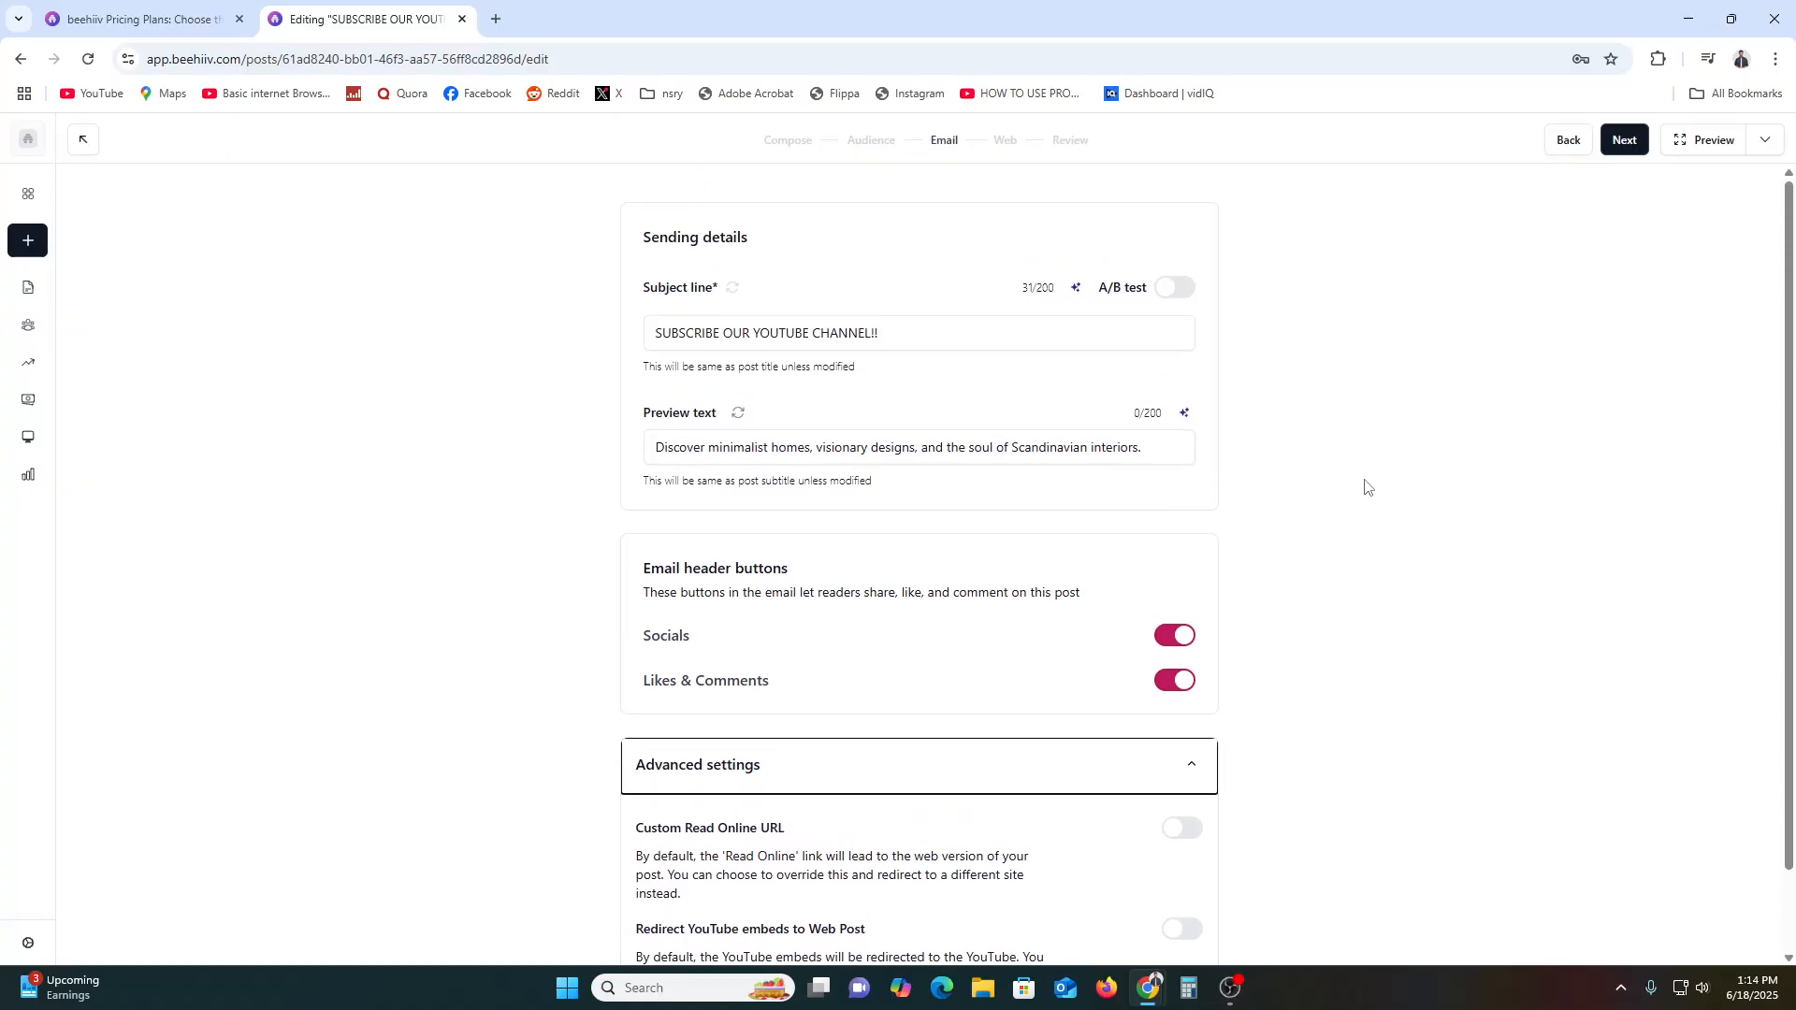
Go through the Web post and SEO settings, keeping the defaults, and proceed to the final review of the post
left_click(1632, 147)
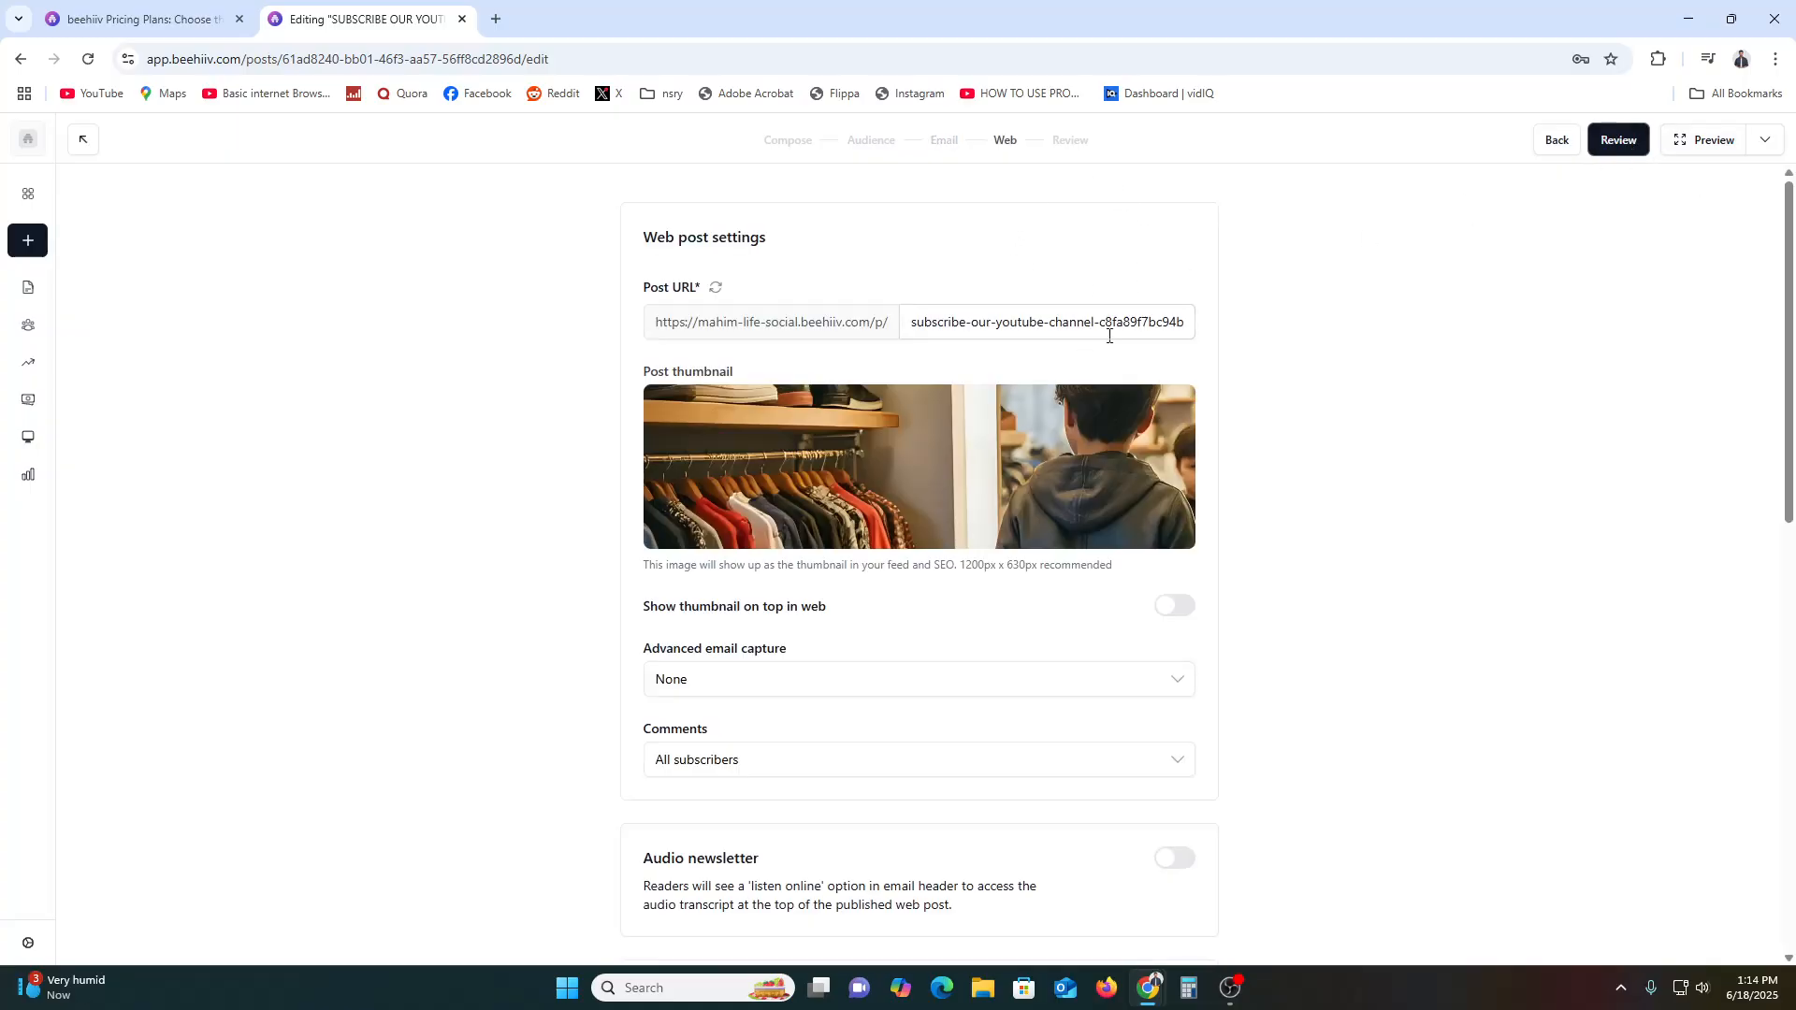
scroll(1263, 473, "down", 10)
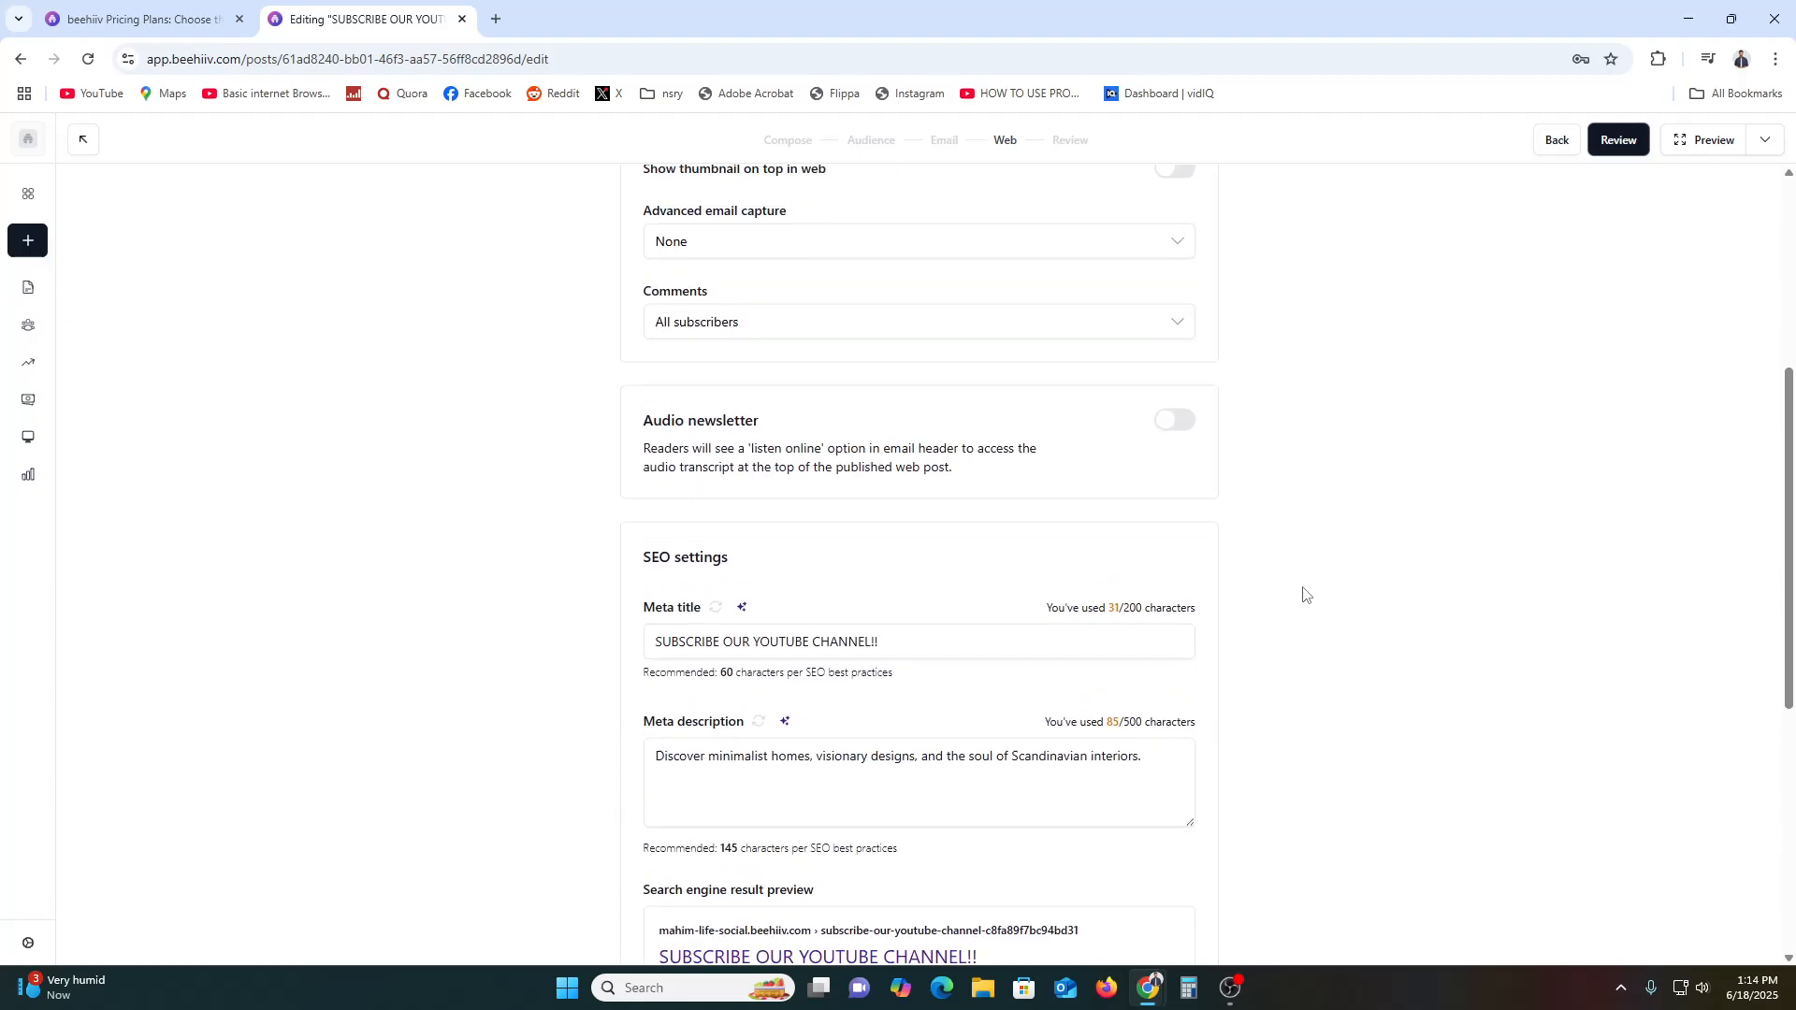
scroll(1305, 594, "up", 6)
scroll(1323, 580, "up", 1)
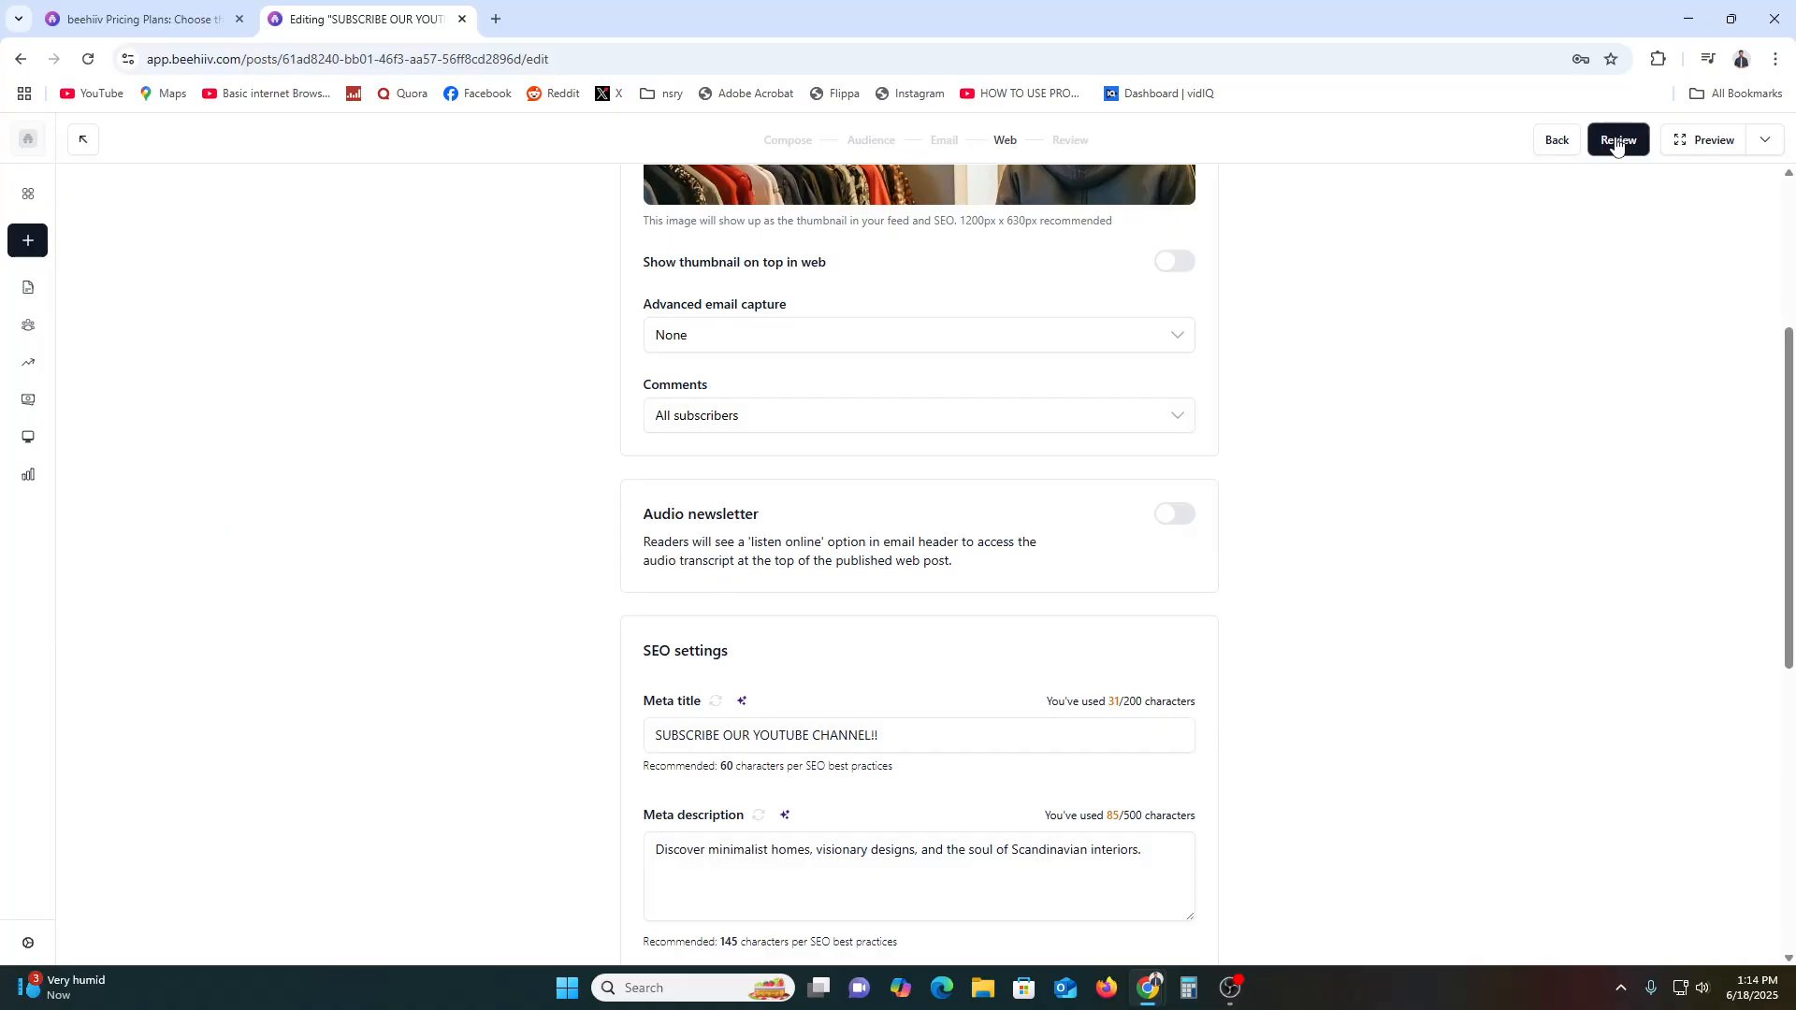
left_click(1615, 143)
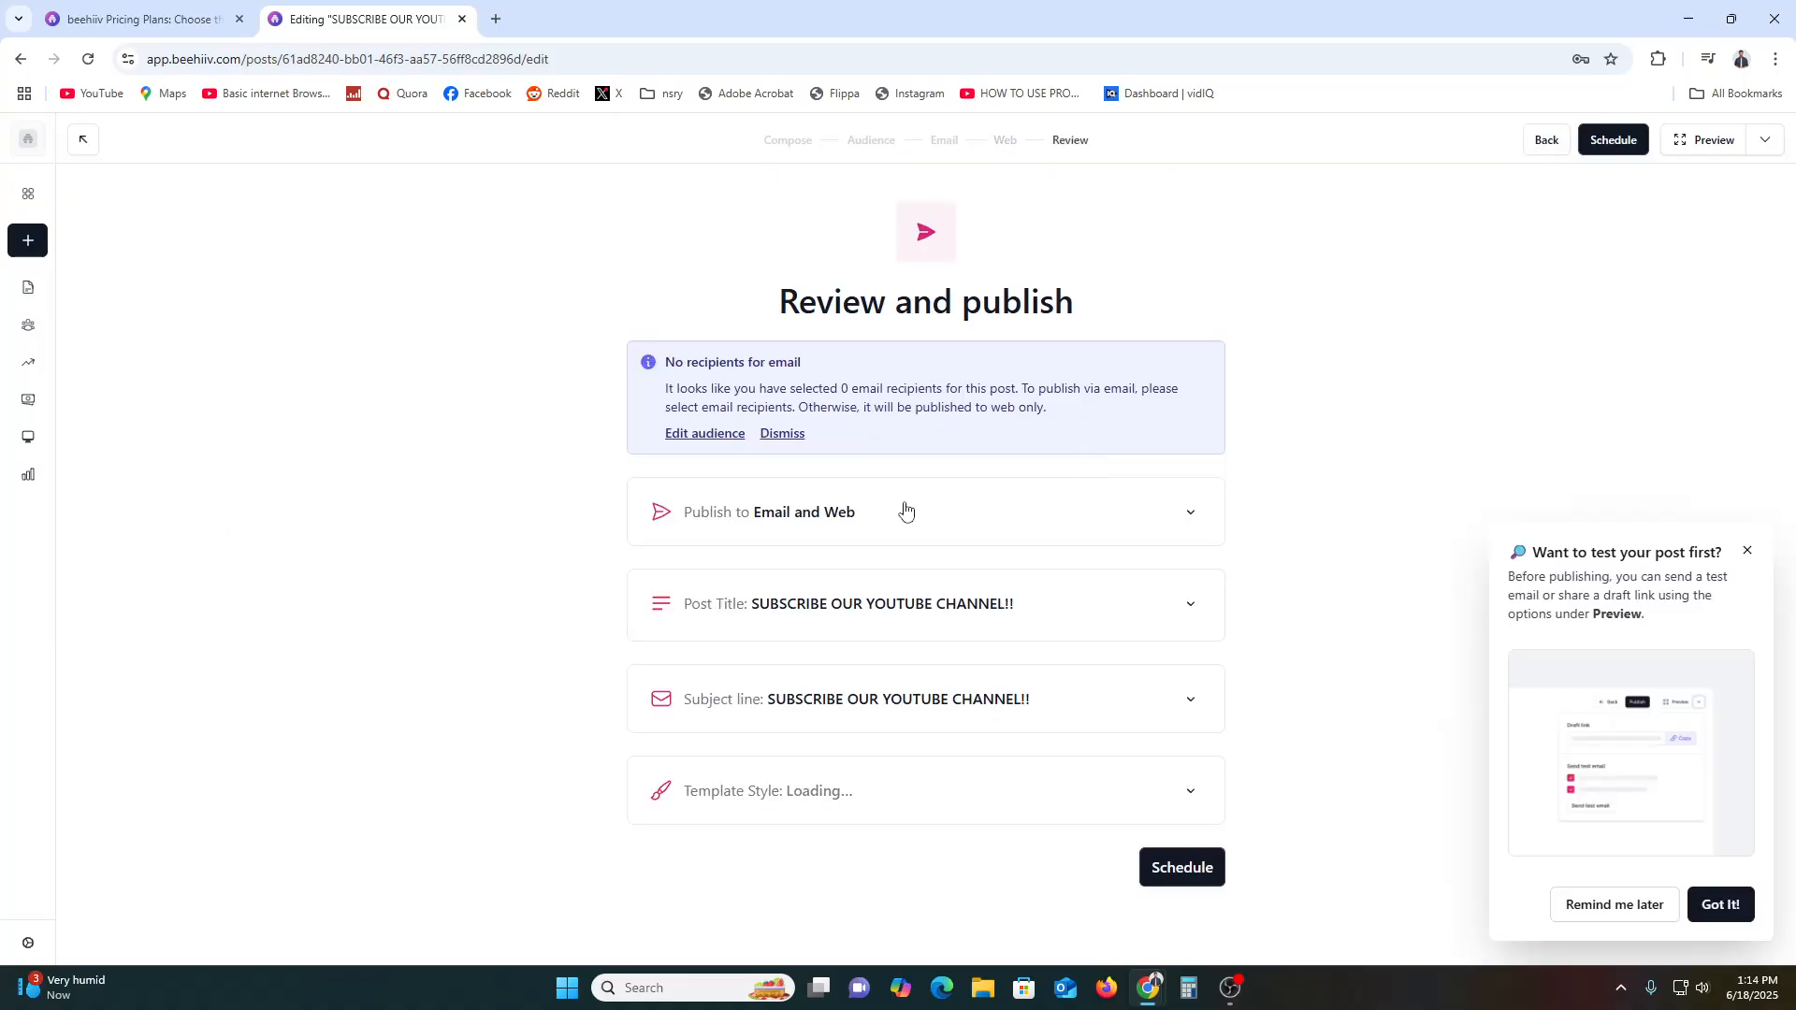